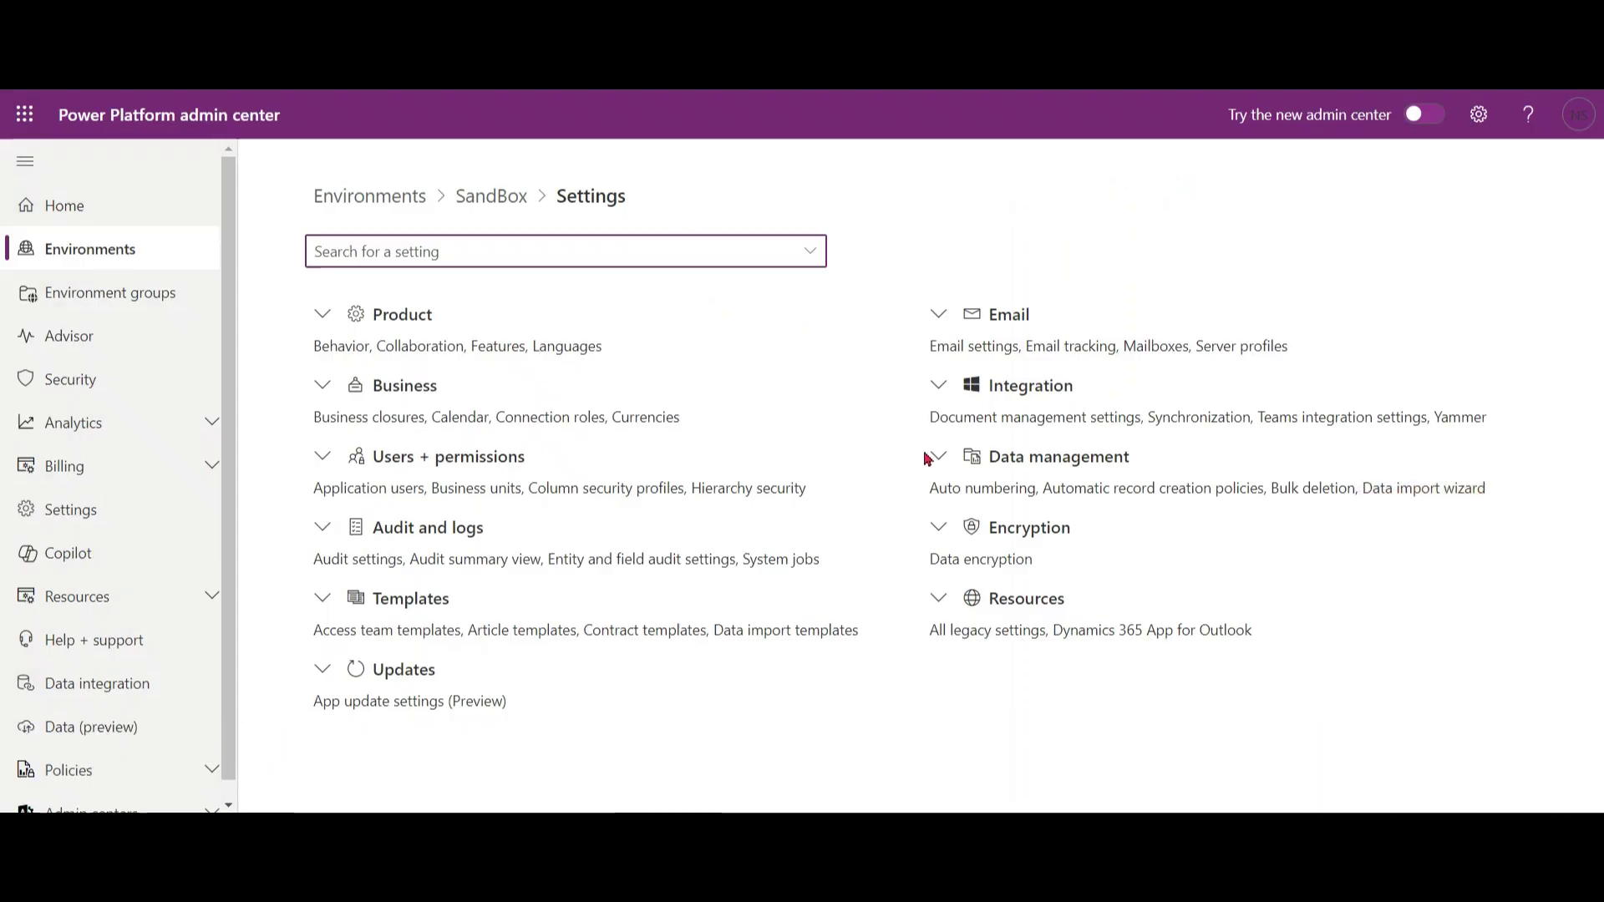
# Start an Import from CSV on the Accounts list.
pyautogui.click(933, 459)
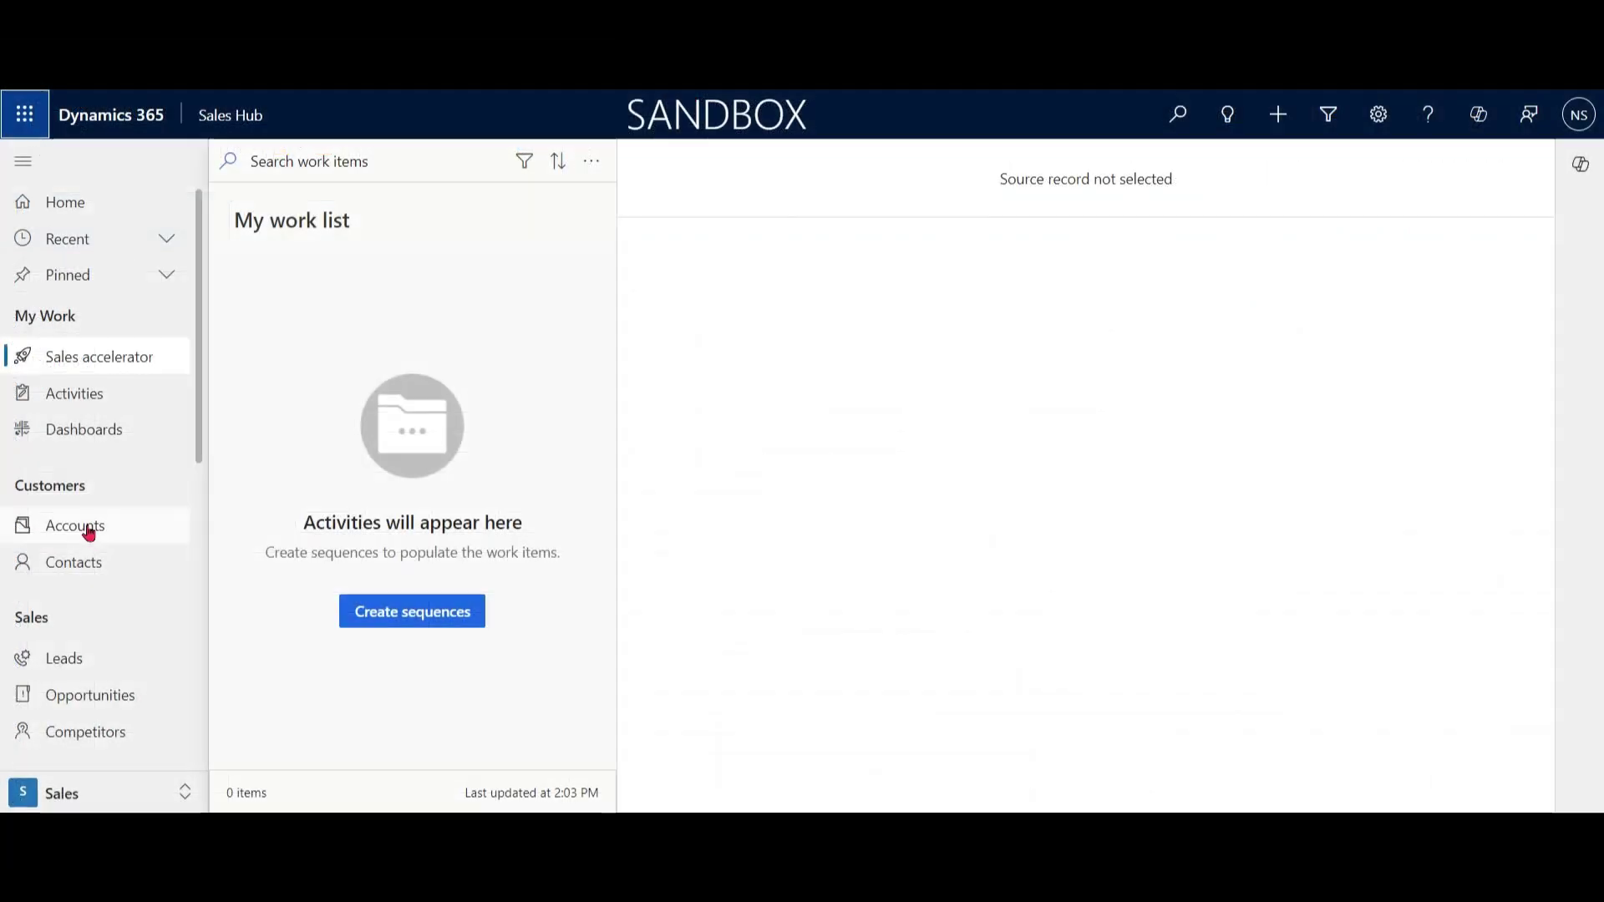
pyautogui.click(89, 531)
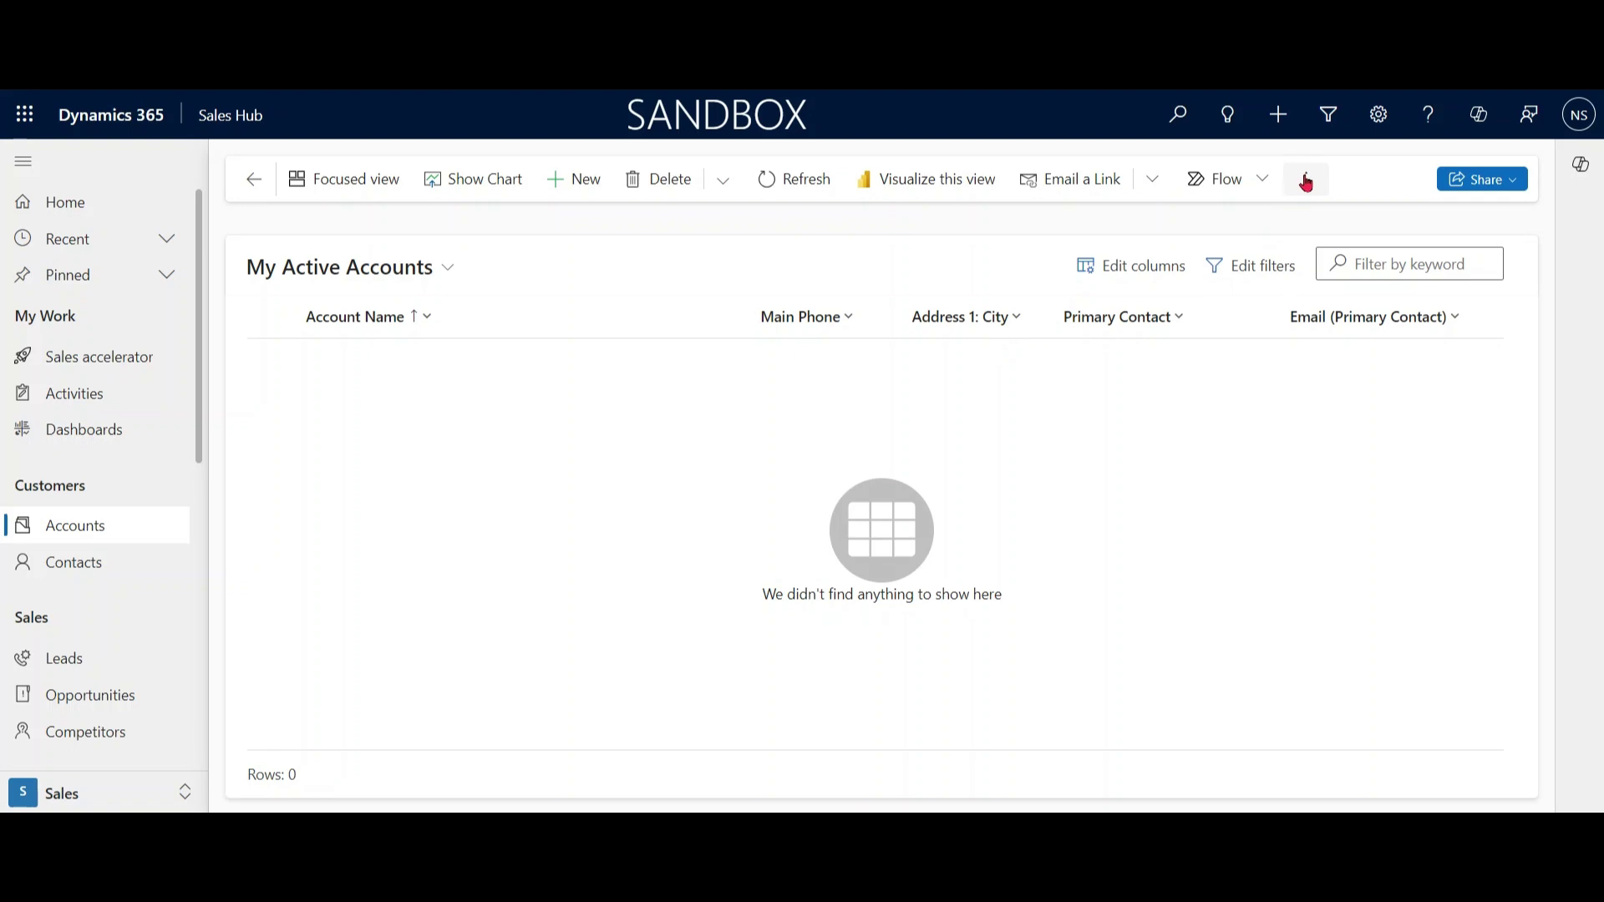
pyautogui.click(1305, 179)
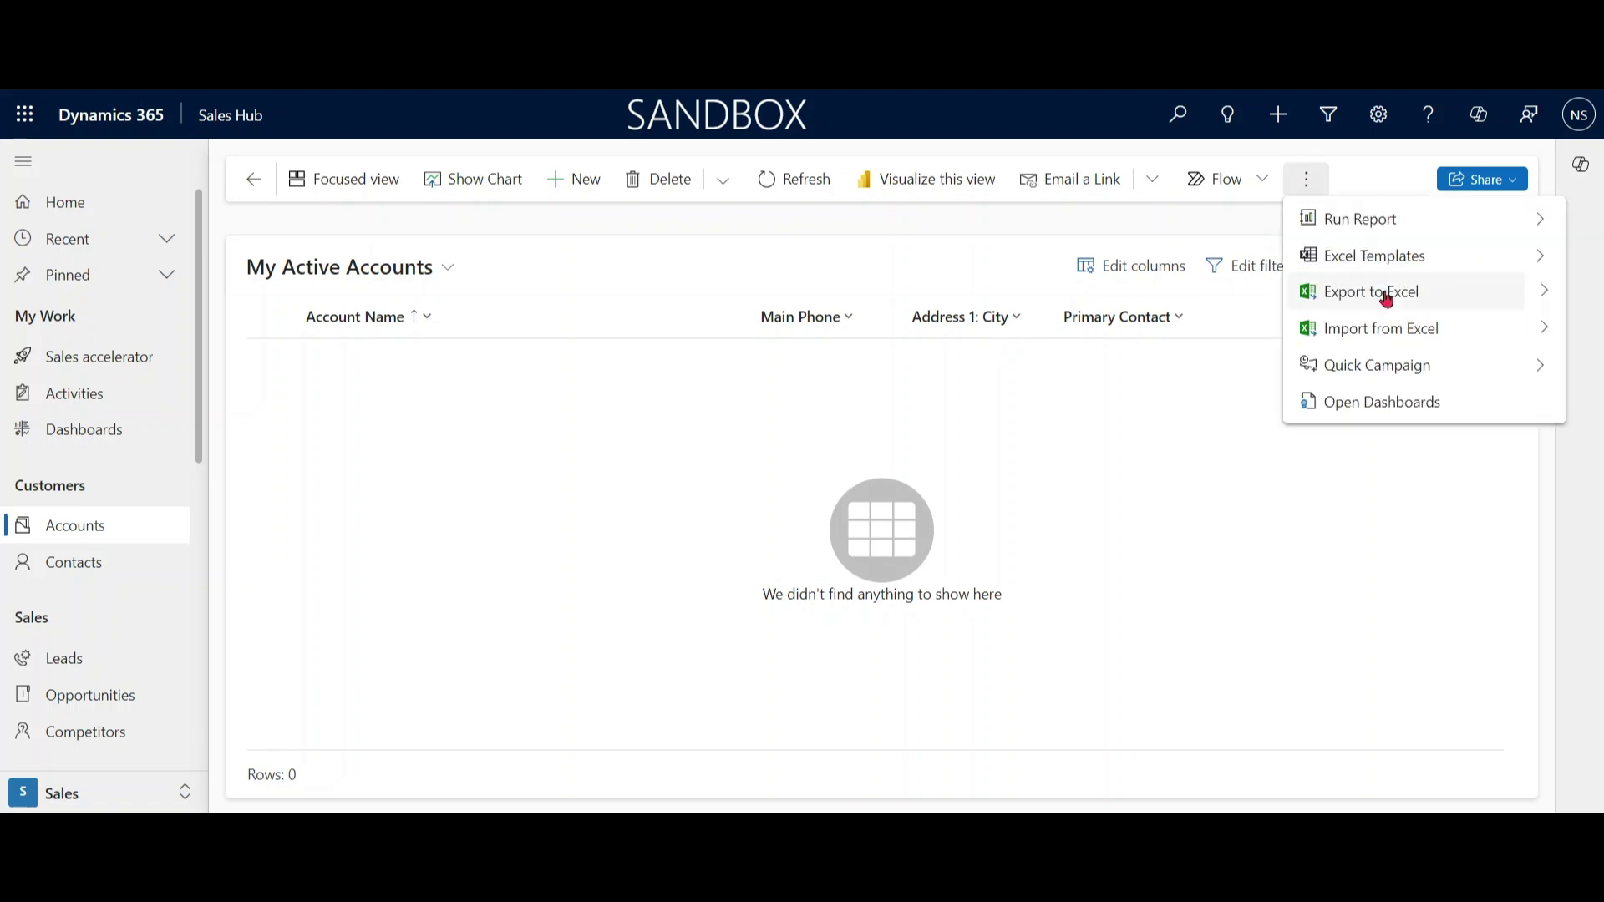
pyautogui.click(1543, 334)
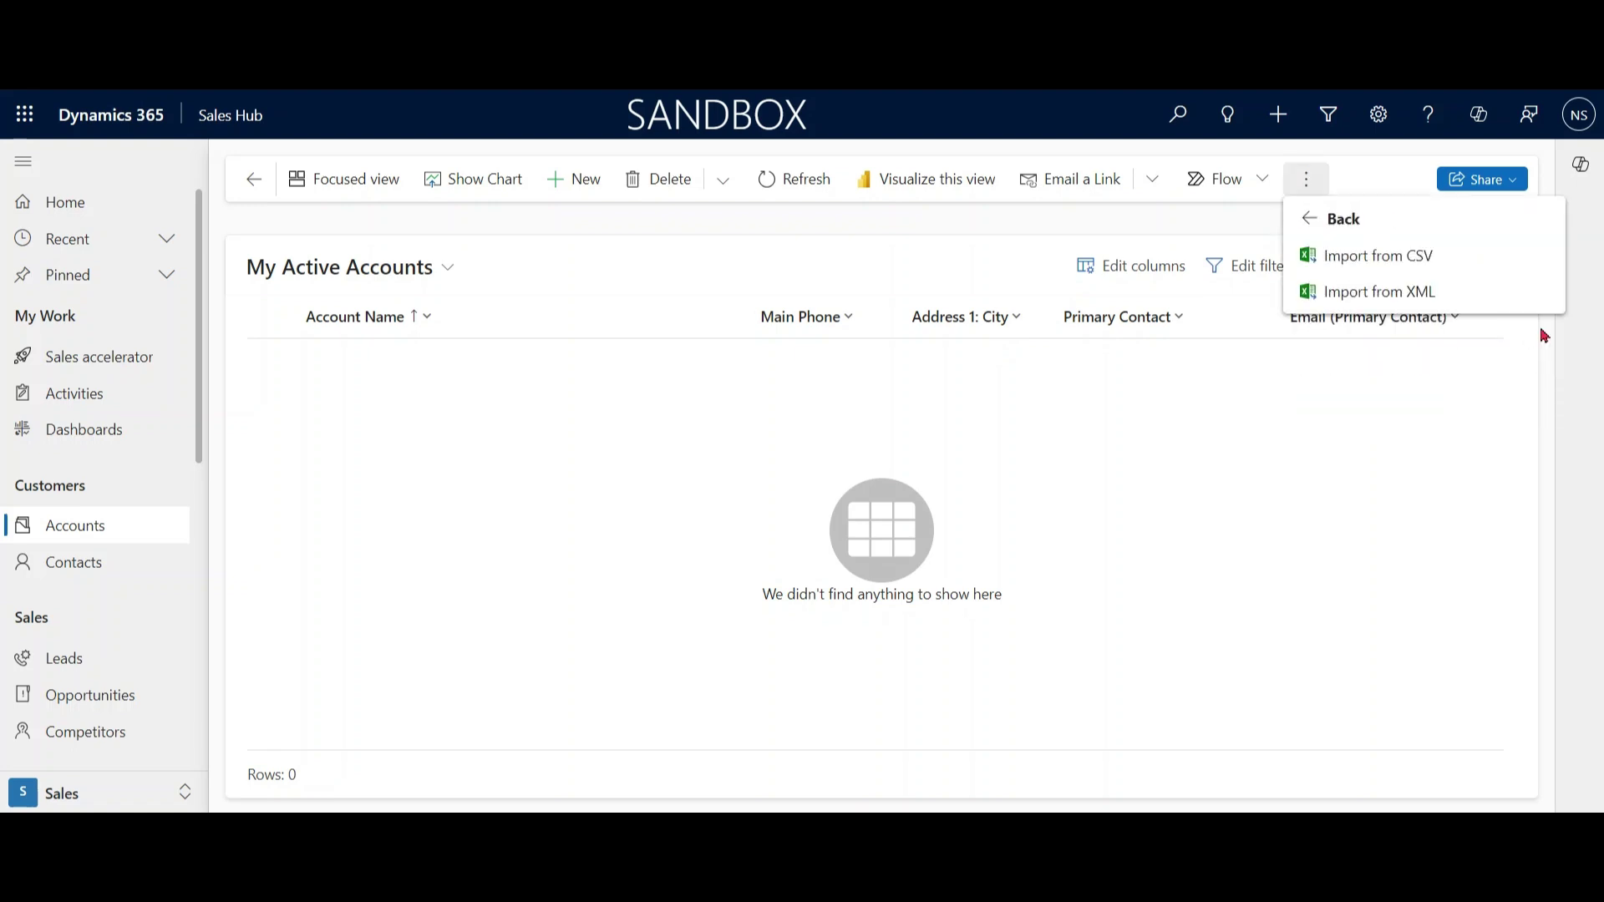
pyautogui.click(1437, 259)
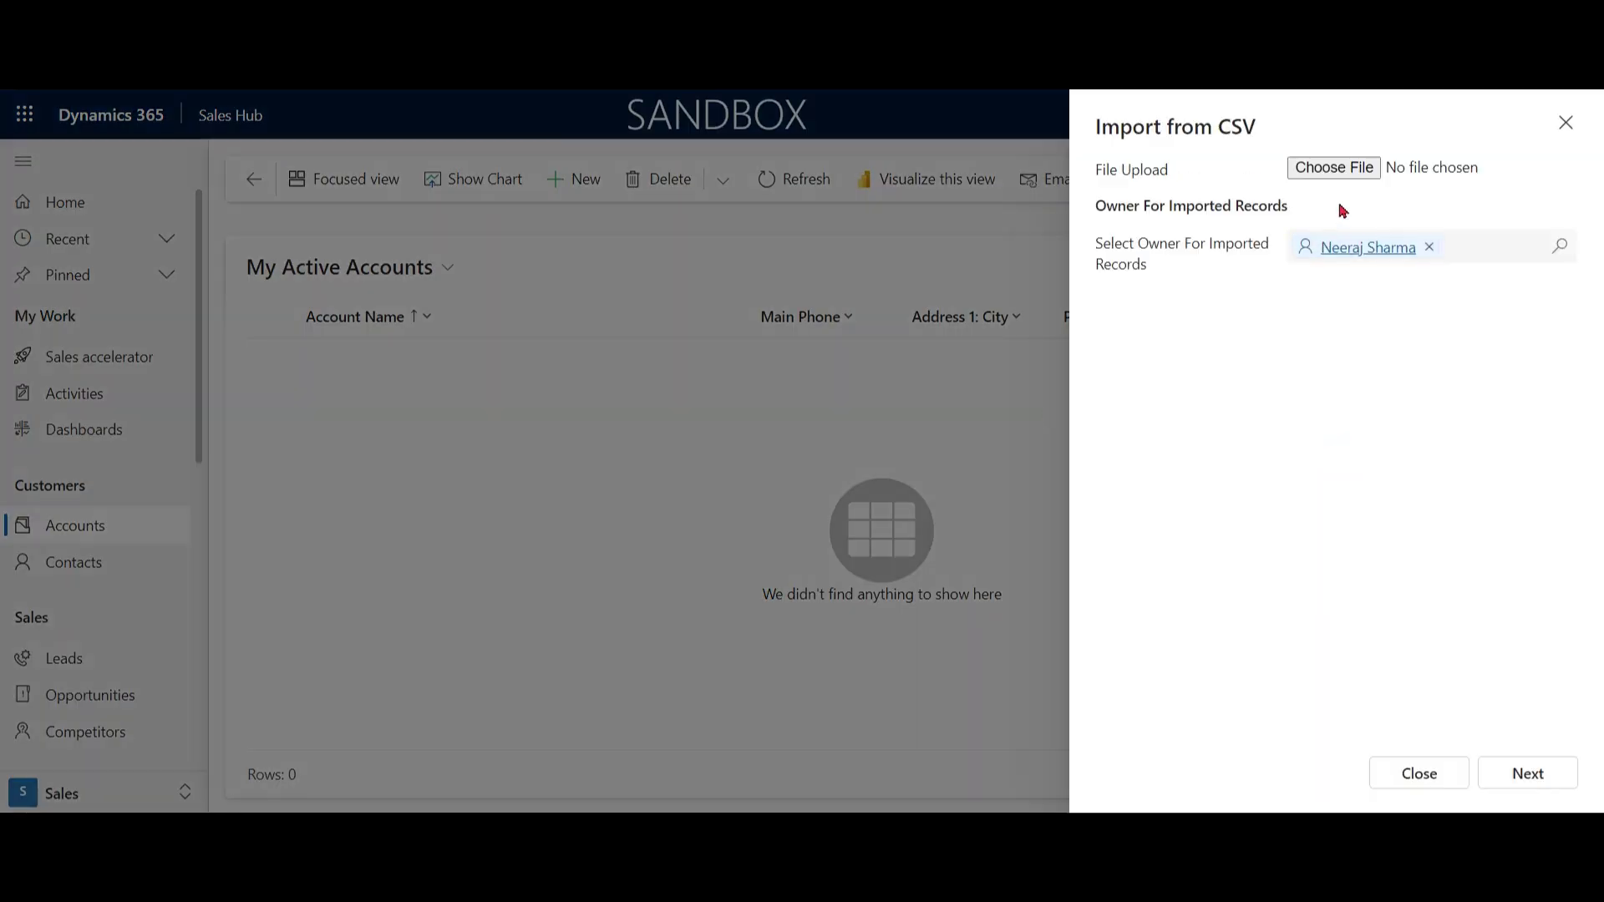
# Choose AccCSV.csv as the upload file and continue past the delimiter settings.
pyautogui.click(1341, 168)
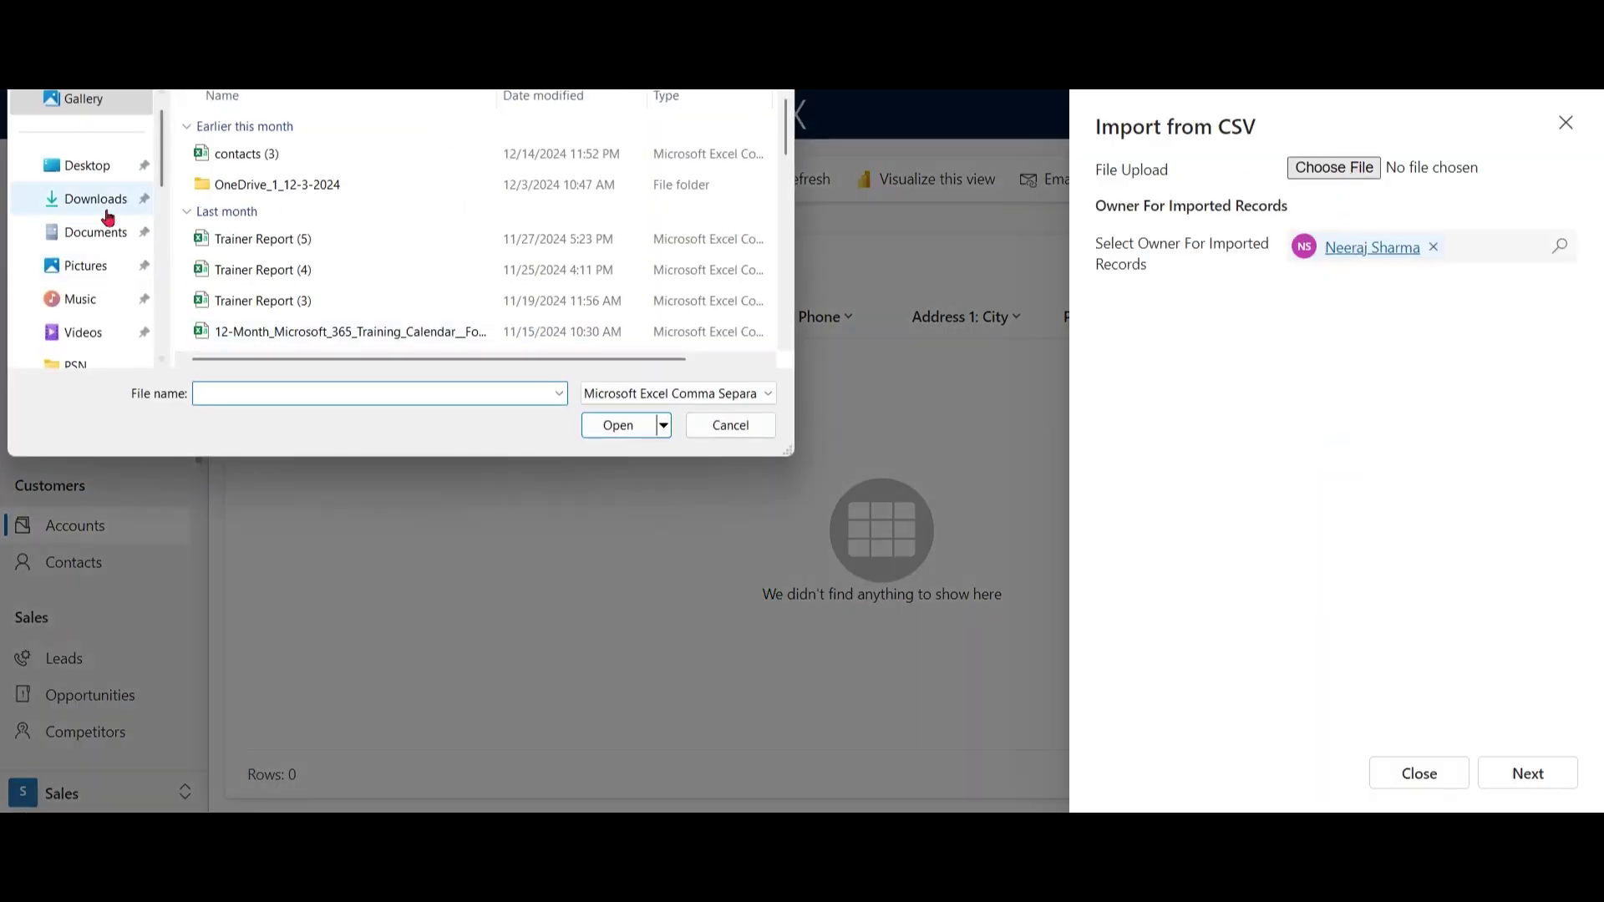
pyautogui.click(89, 164)
pyautogui.doubleClick(362, 152)
pyautogui.click(250, 127)
pyautogui.click(617, 424)
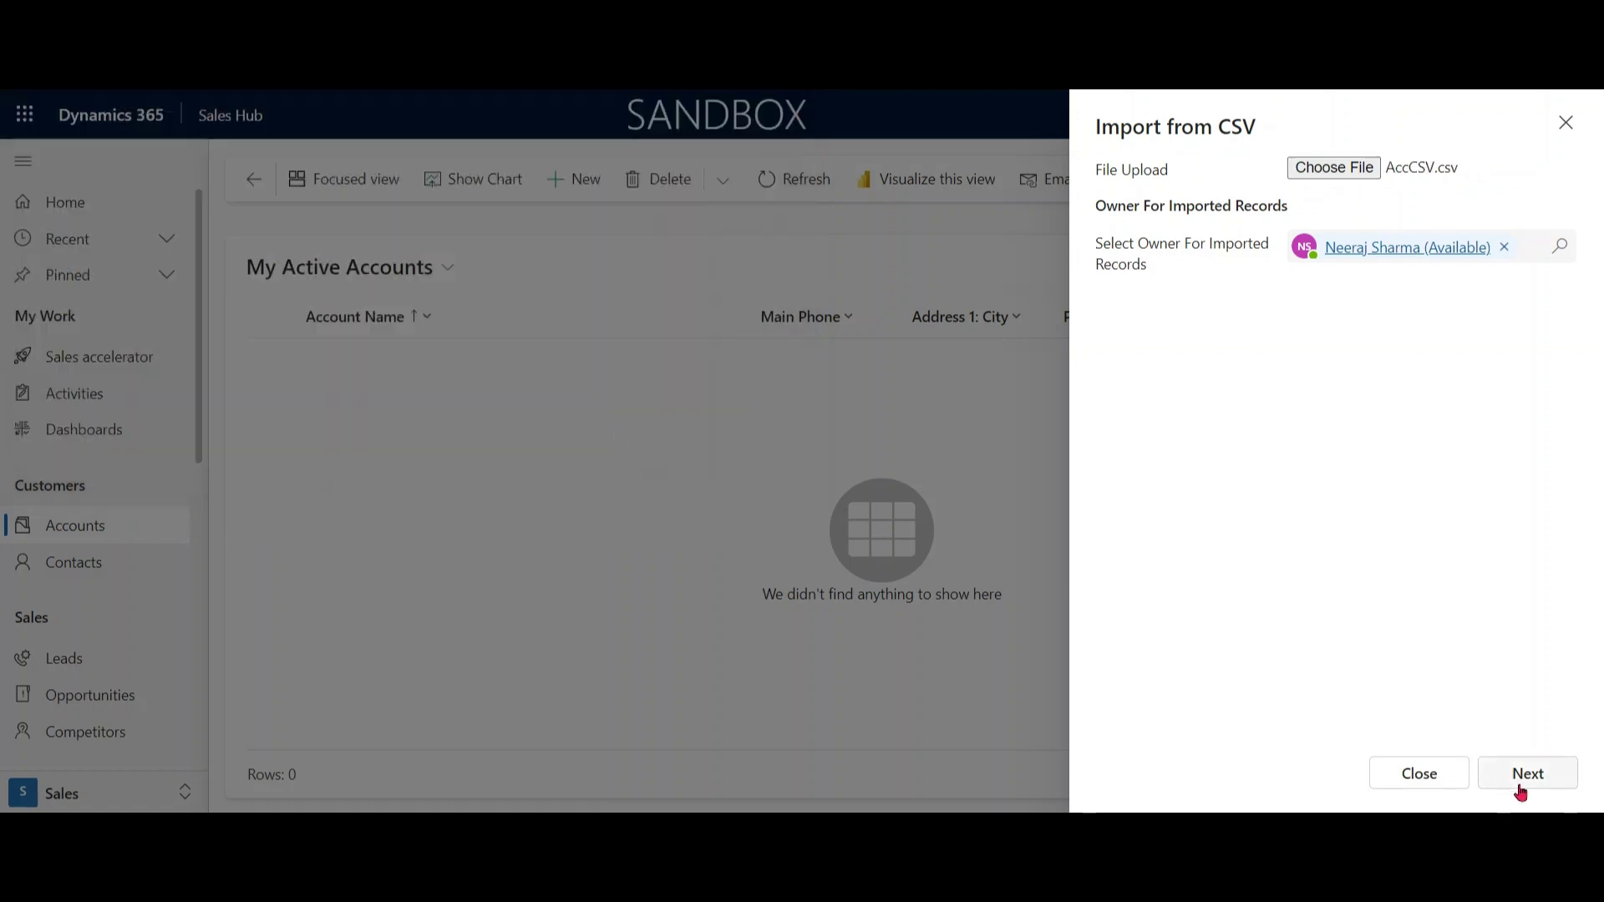
pyautogui.click(1526, 778)
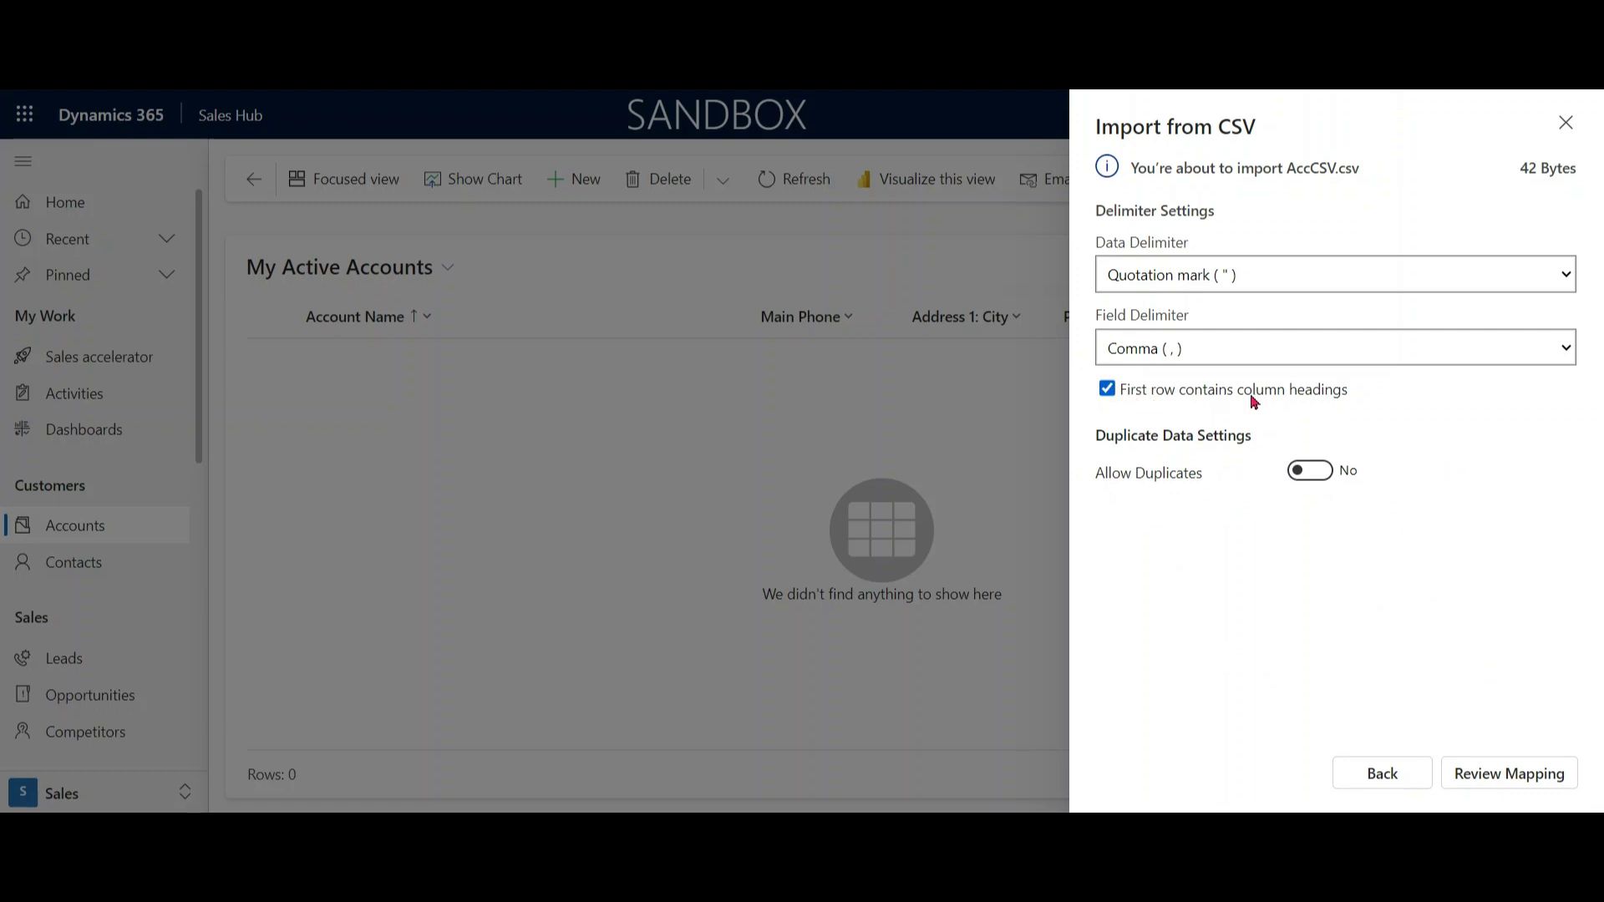
# Map the CSV's Name column to the Account Name field.
pyautogui.click(1532, 785)
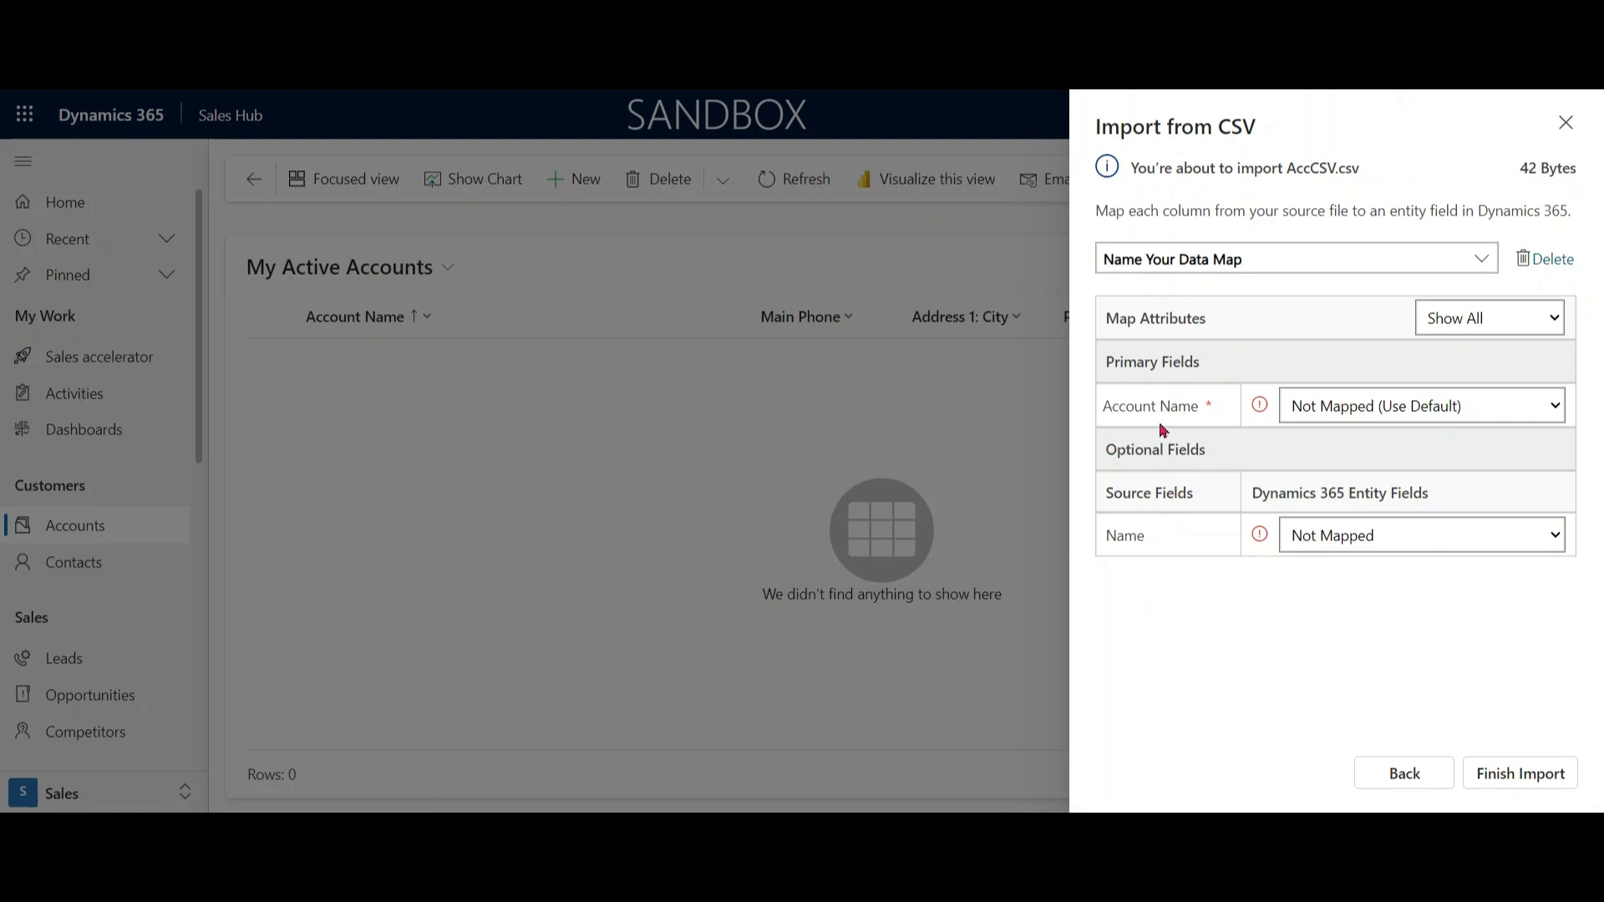
pyautogui.click(1549, 414)
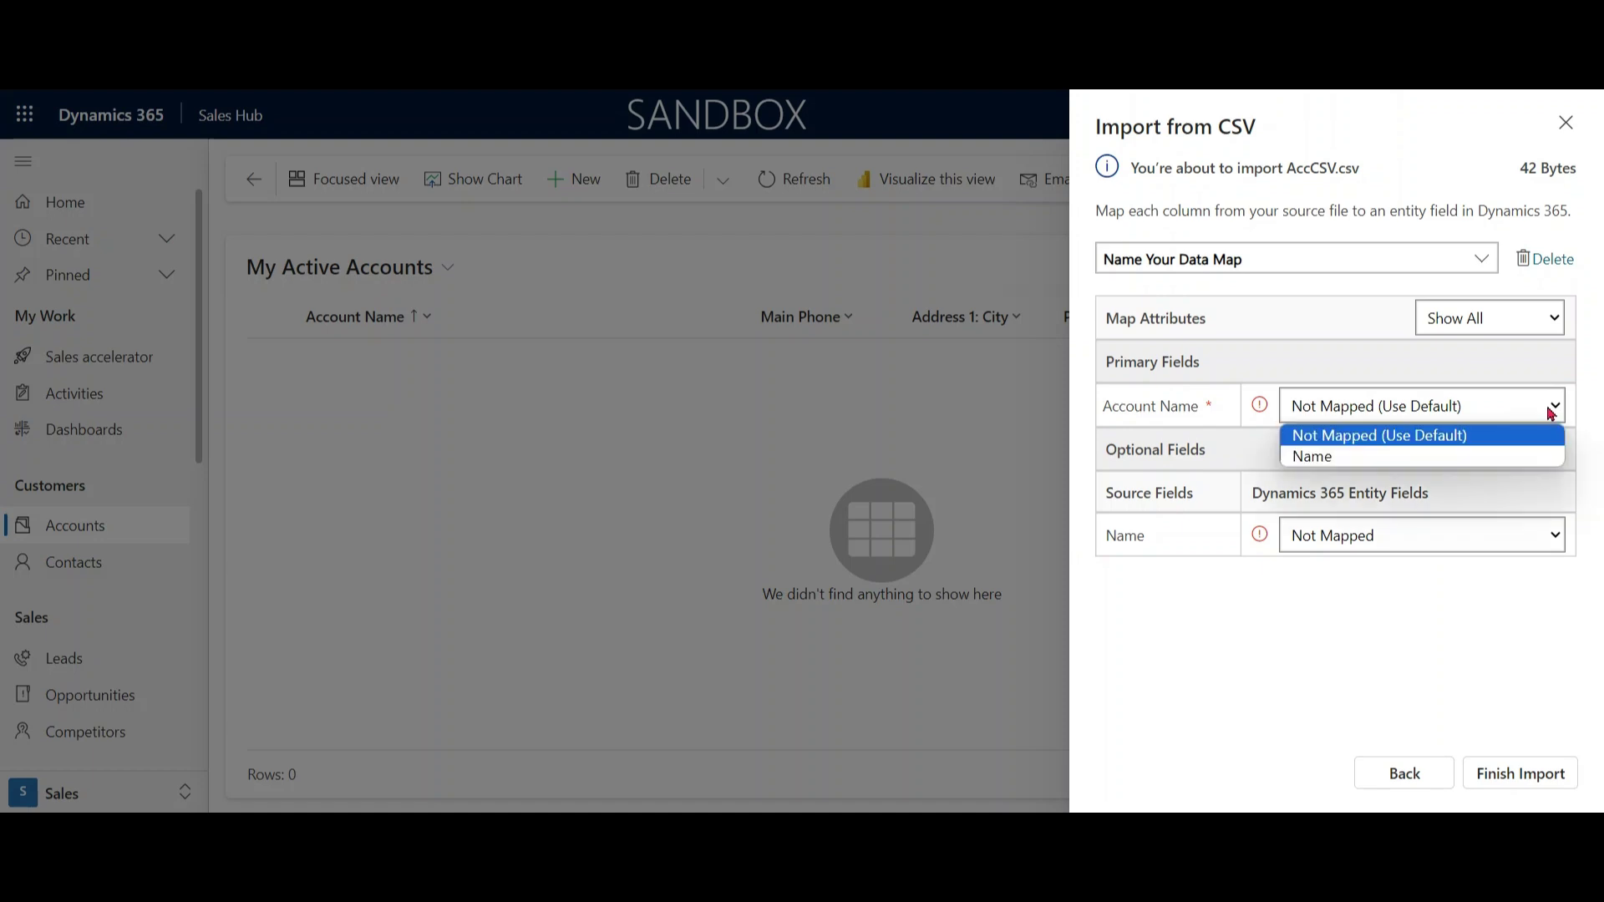
pyautogui.click(1439, 460)
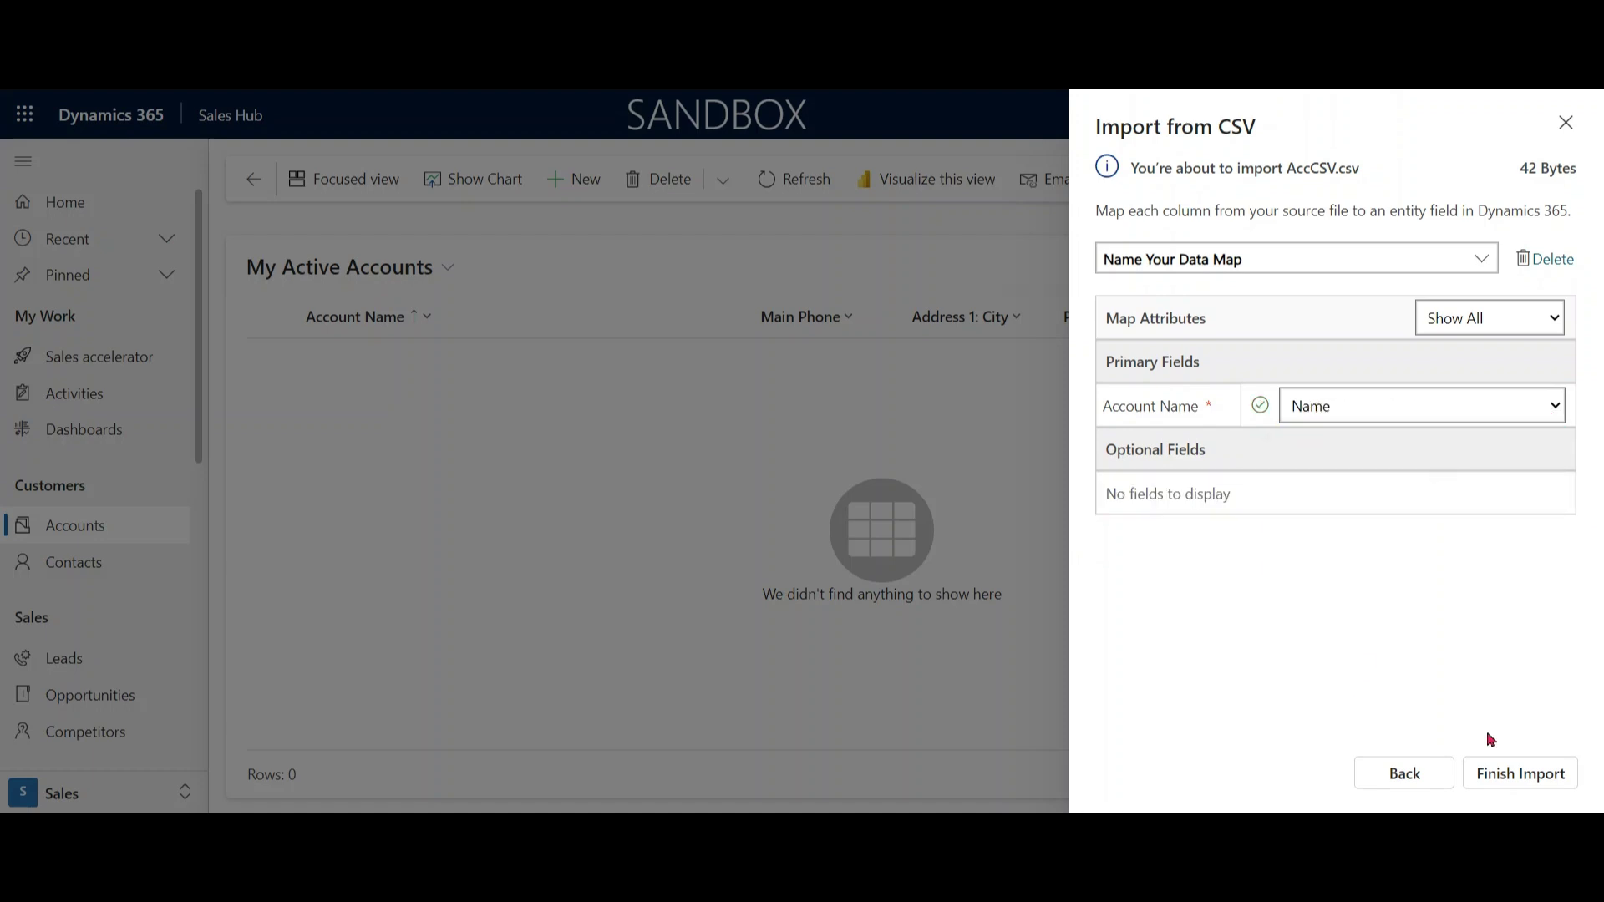
# Submit the AccCSV.csv import, track it until it completes, and view the Accounts list.
pyautogui.click(1513, 773)
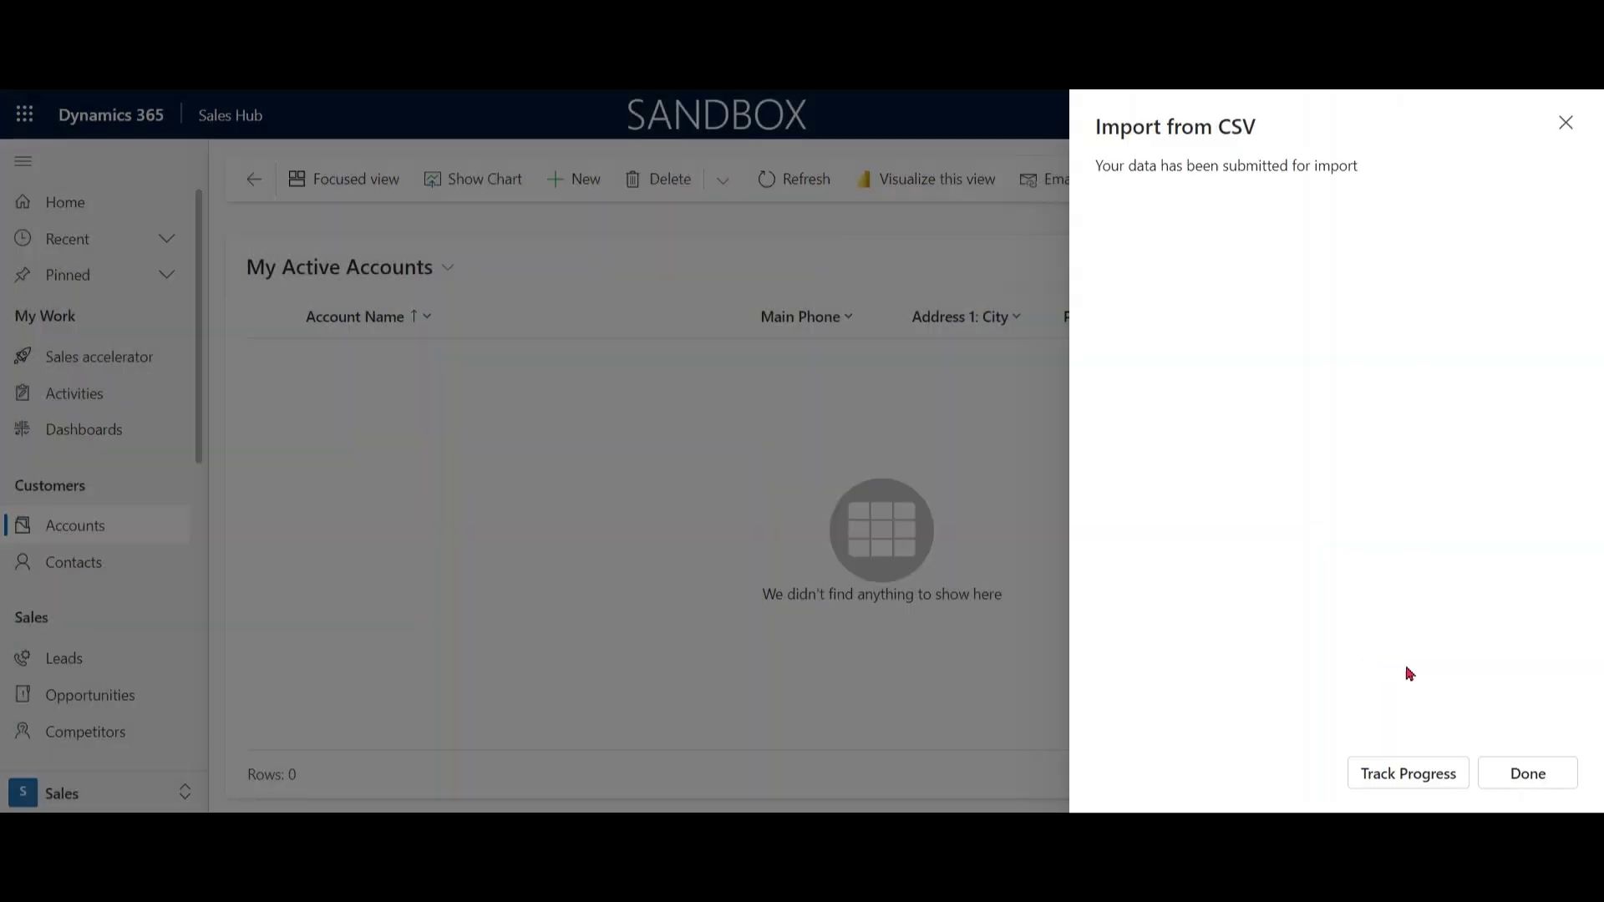
pyautogui.click(1425, 784)
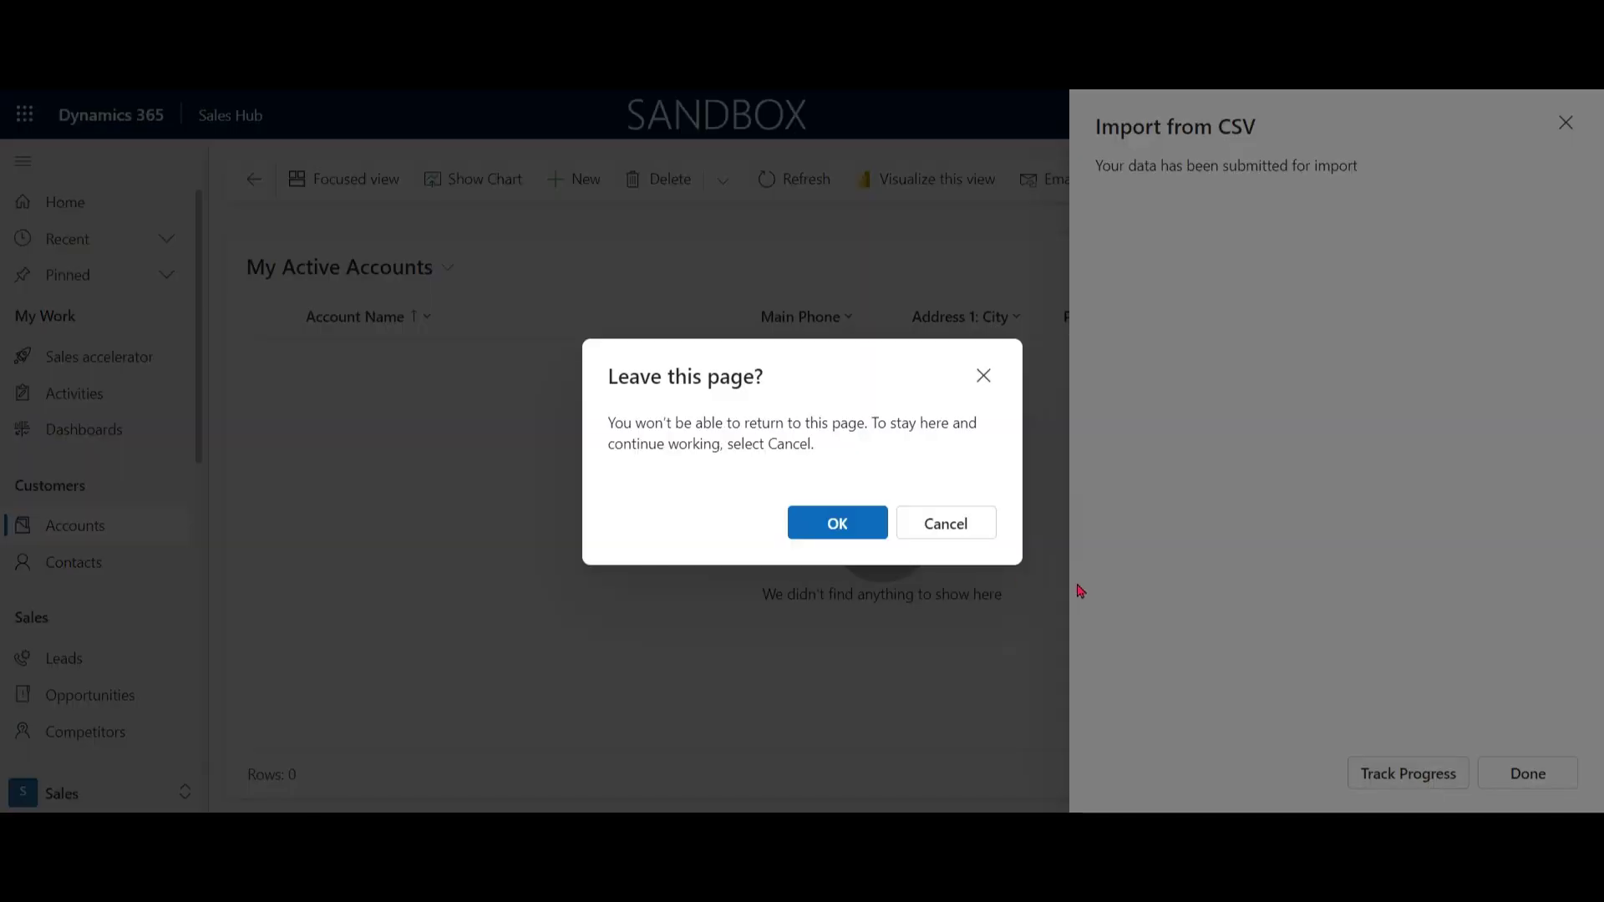
pyautogui.click(838, 526)
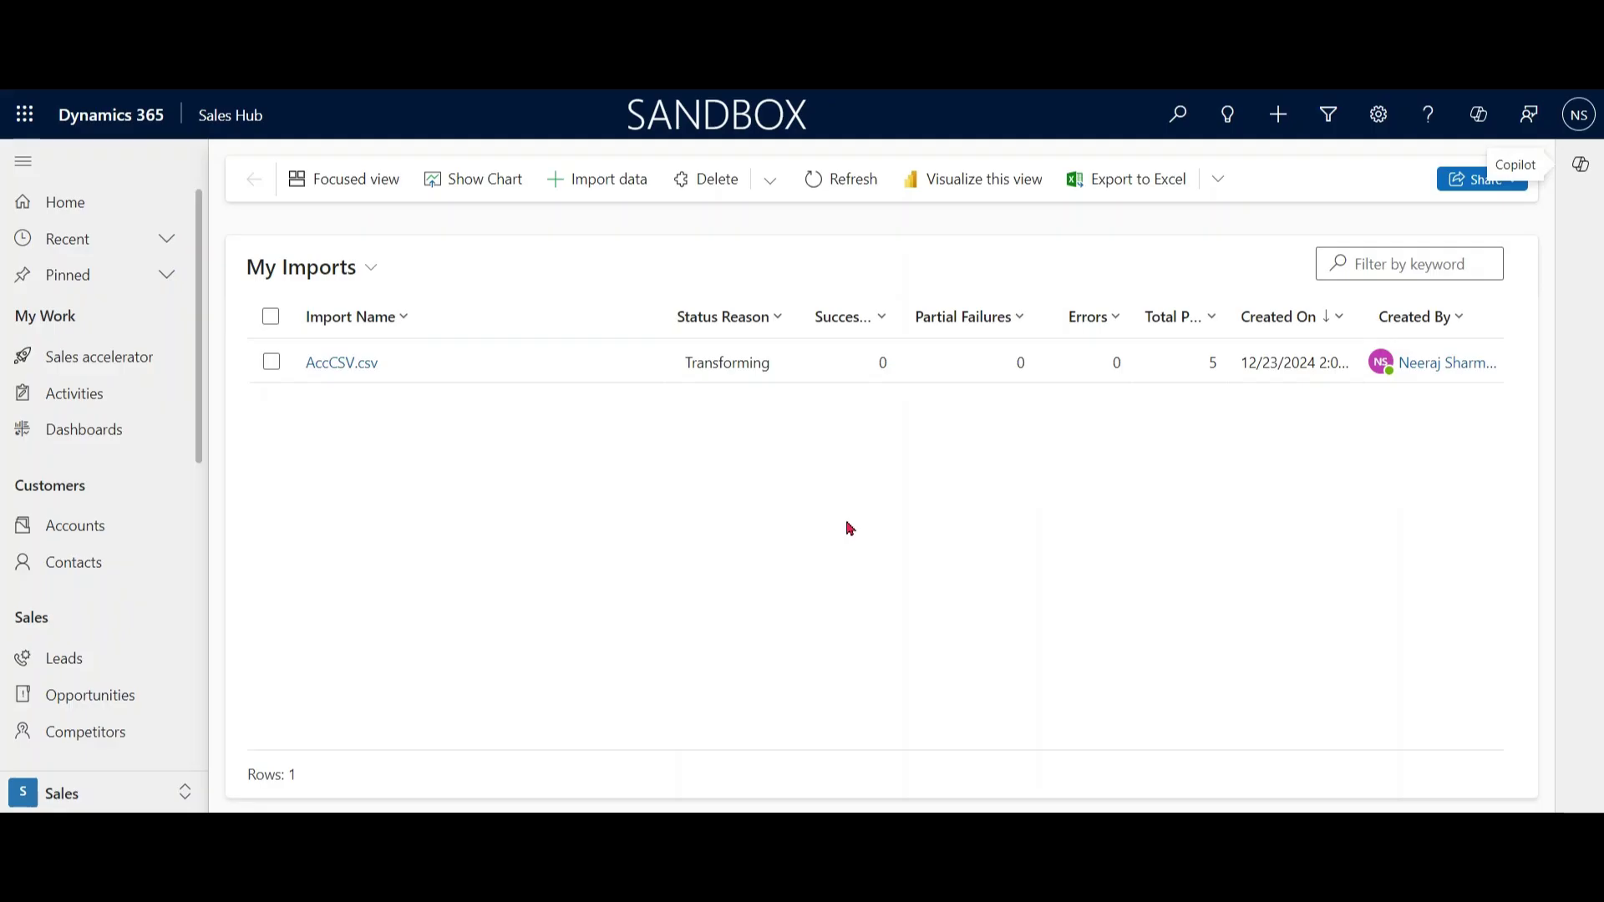
pyautogui.click(846, 185)
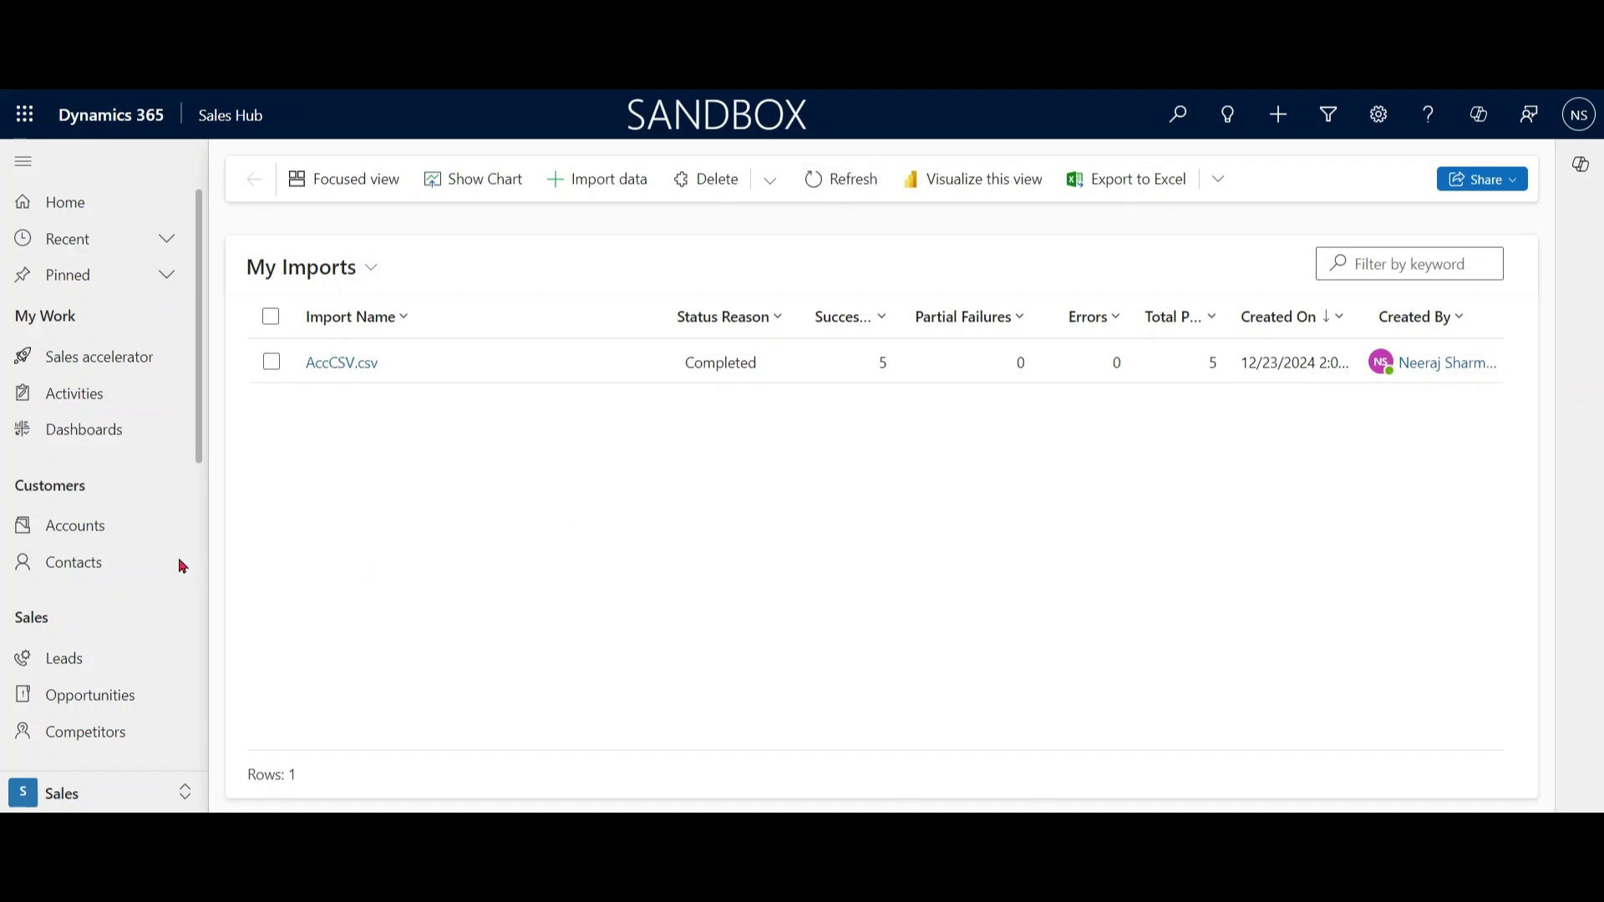
pyautogui.click(84, 536)
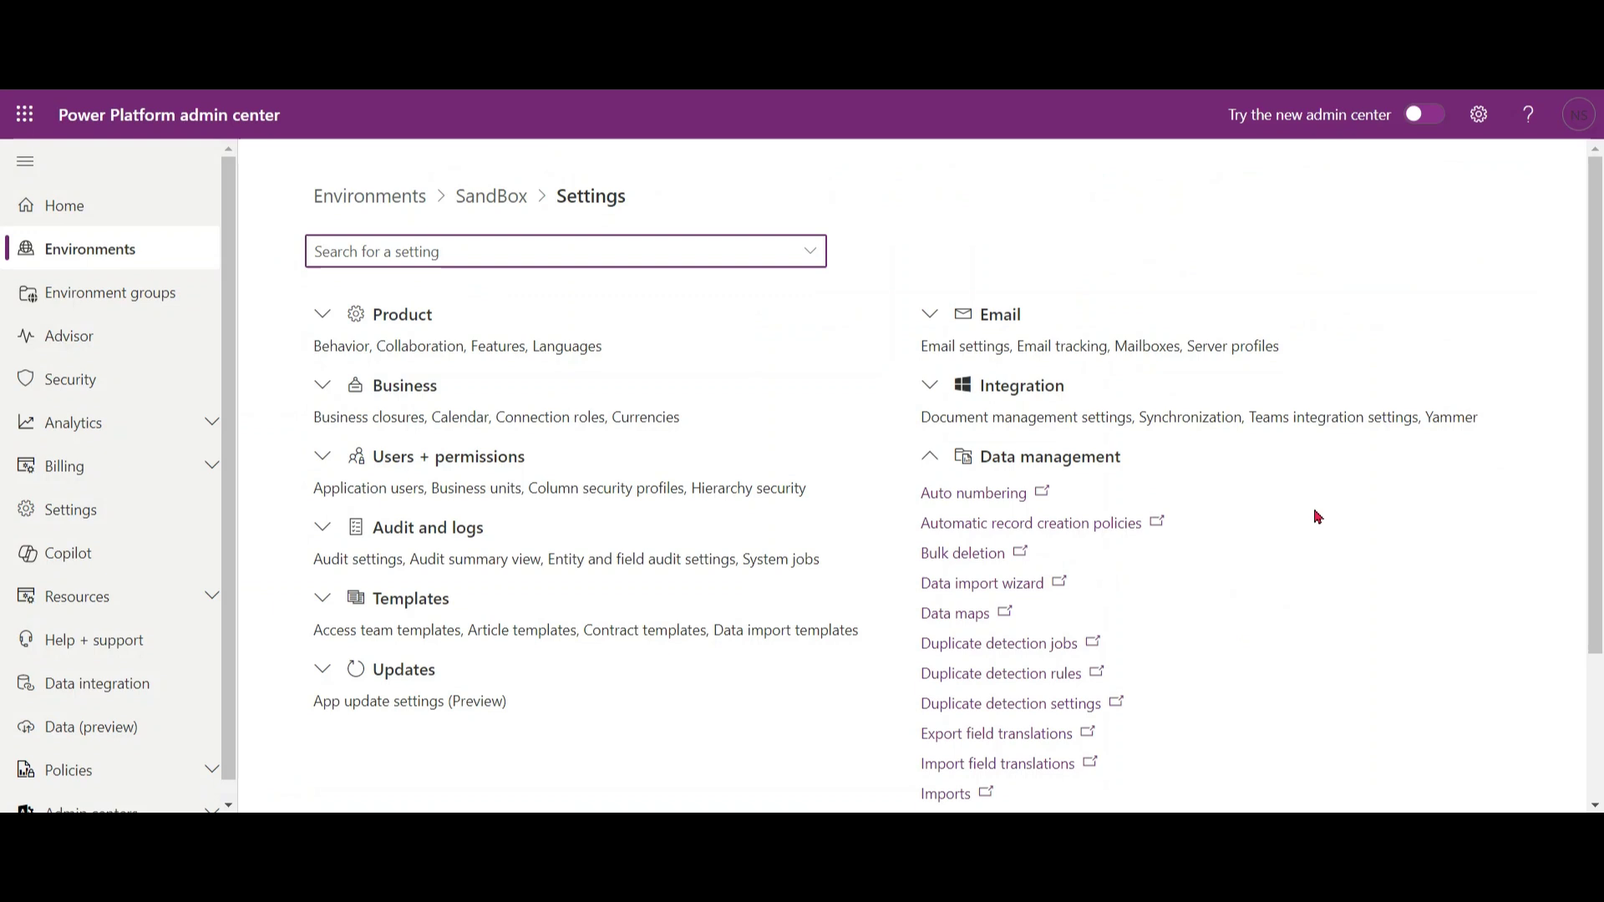
pyautogui.moveTo(1597, 357); pyautogui.dragTo(1597, 486)
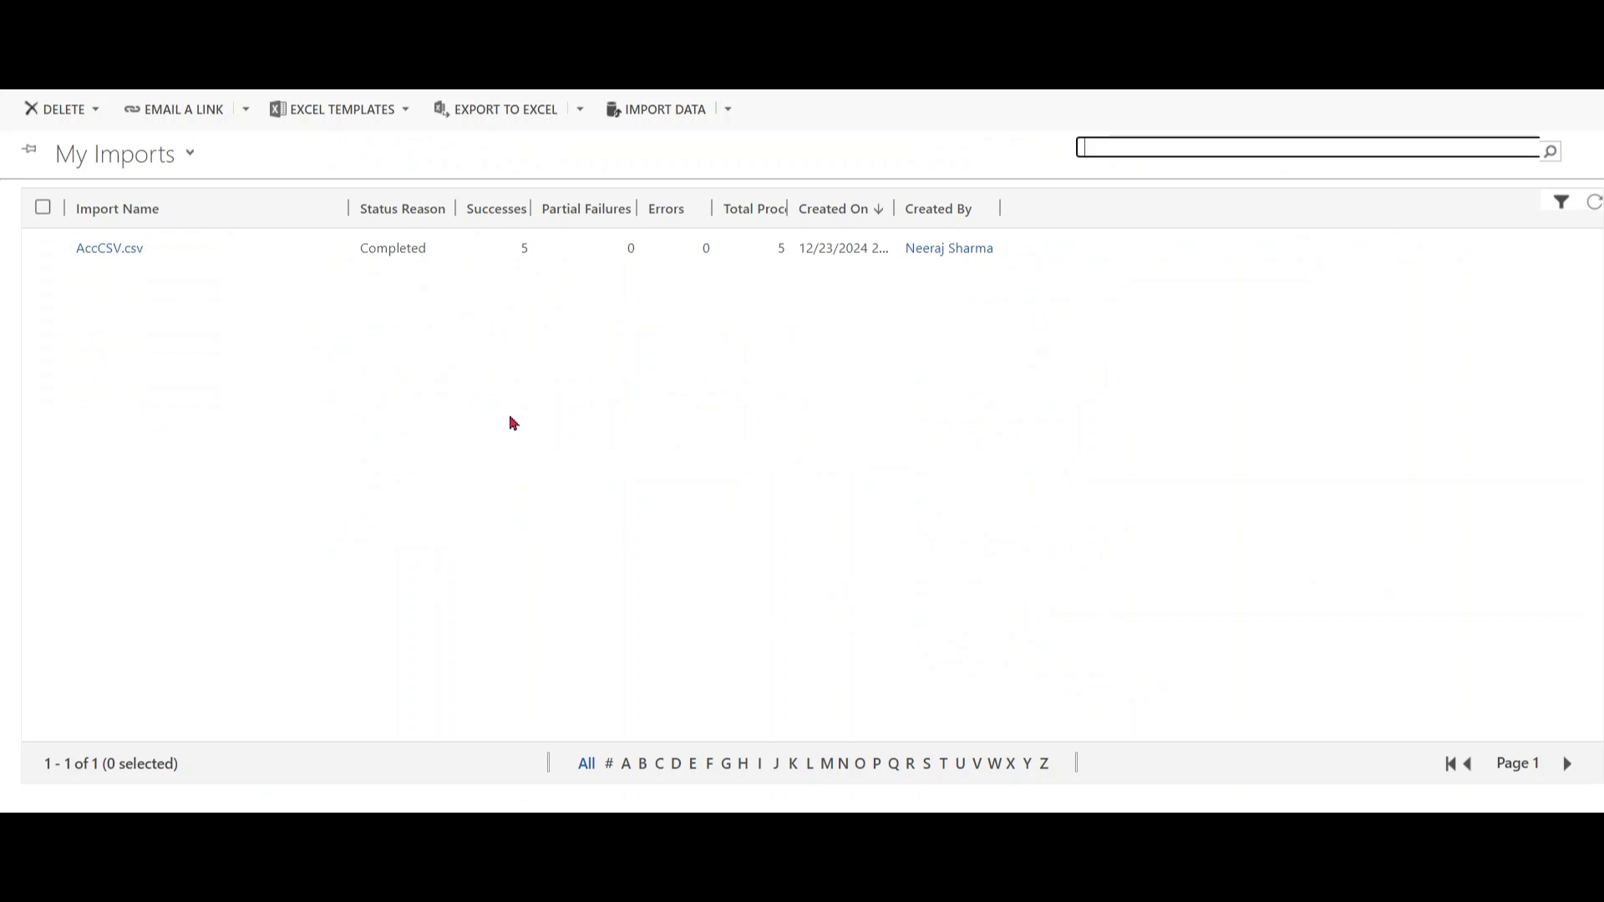
# Bulk-delete all account records created by the AccCSV.csv import, then refresh the imports list.
pyautogui.click(42, 208)
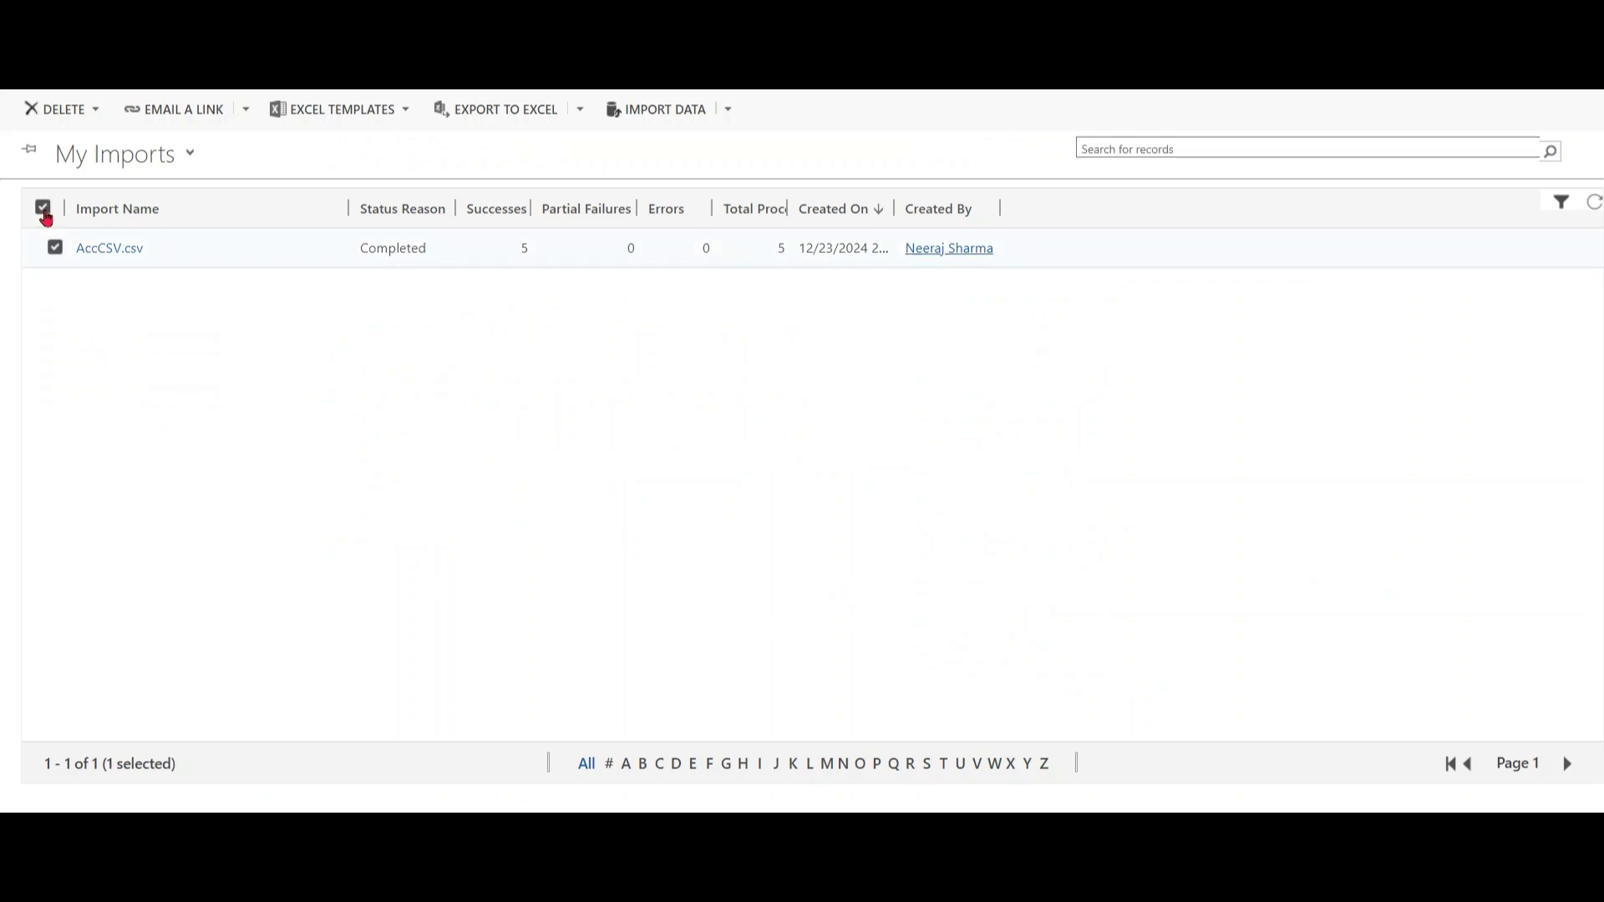
pyautogui.click(97, 113)
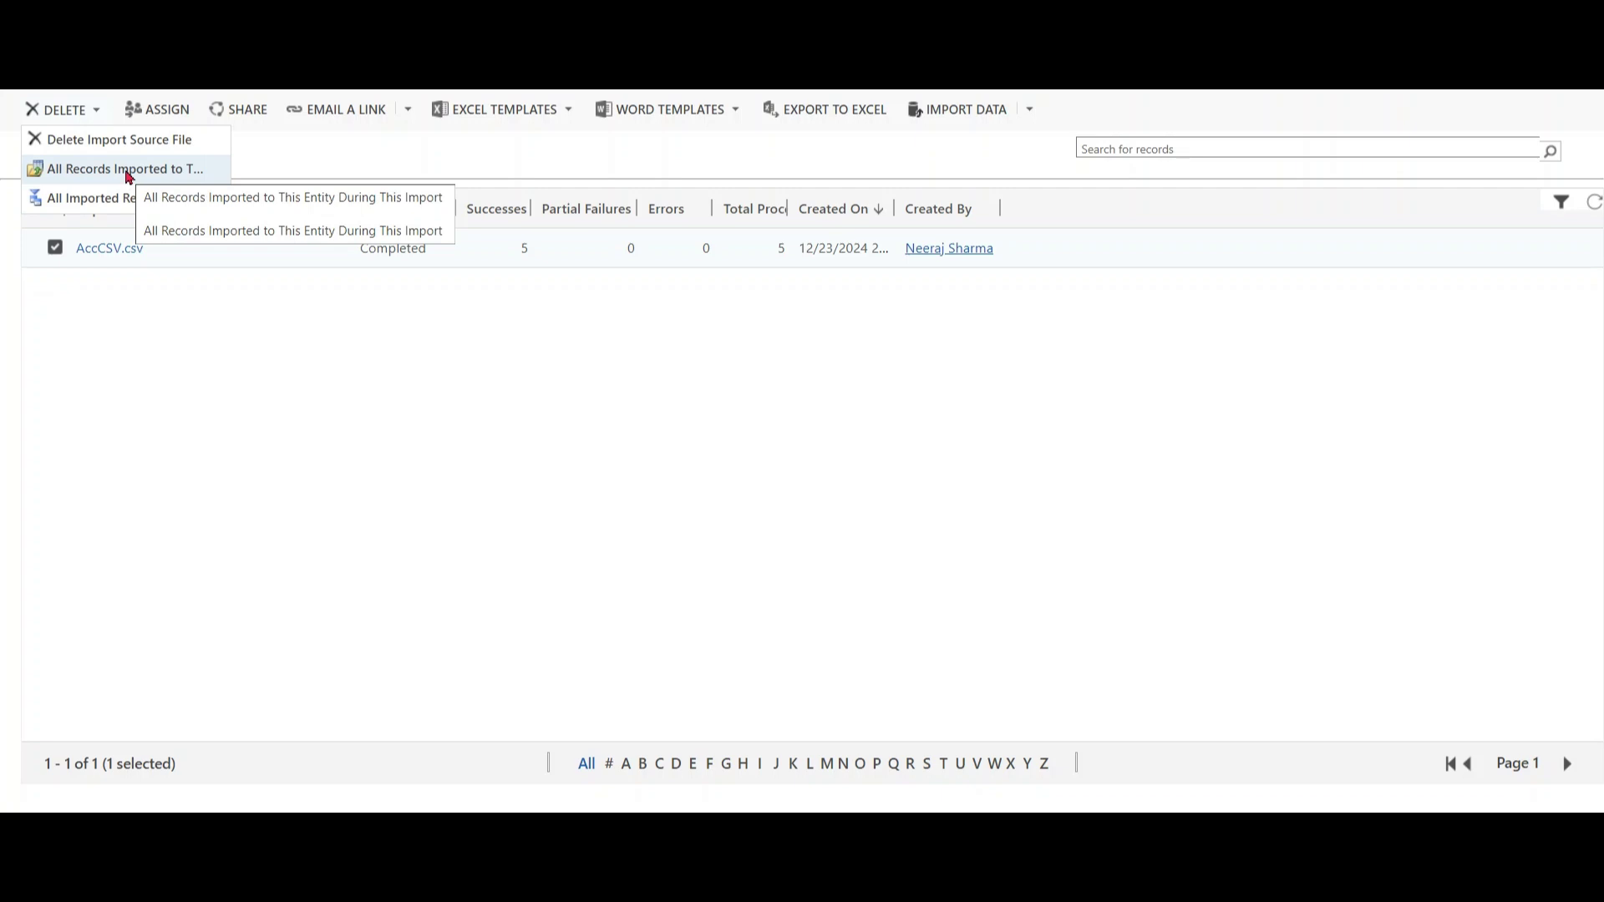
pyautogui.click(127, 172)
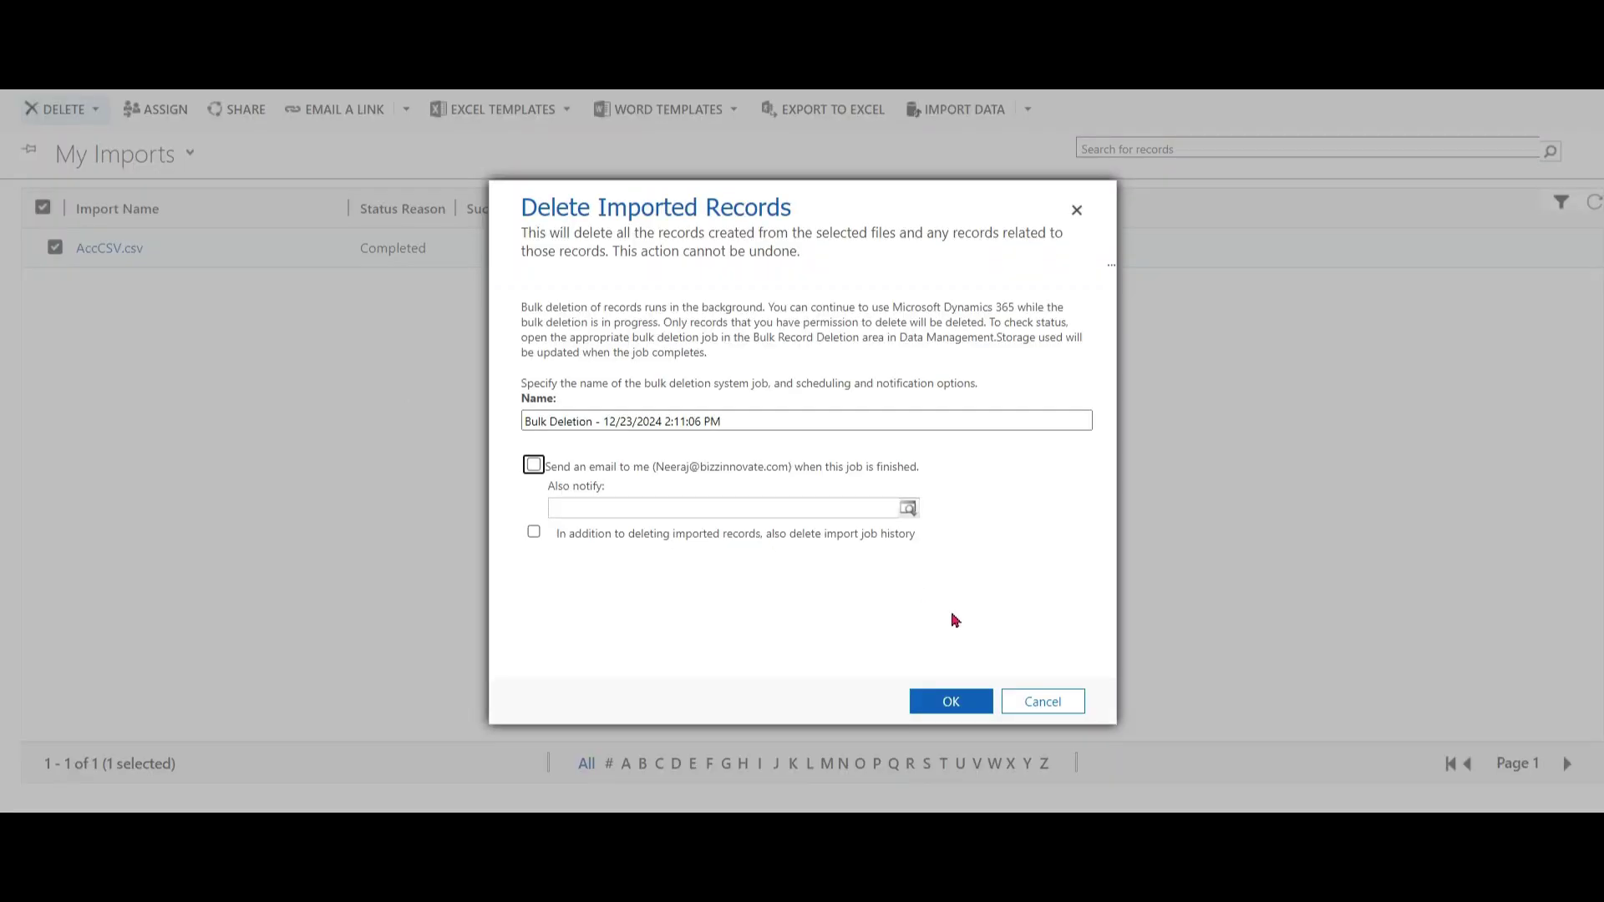
pyautogui.click(959, 705)
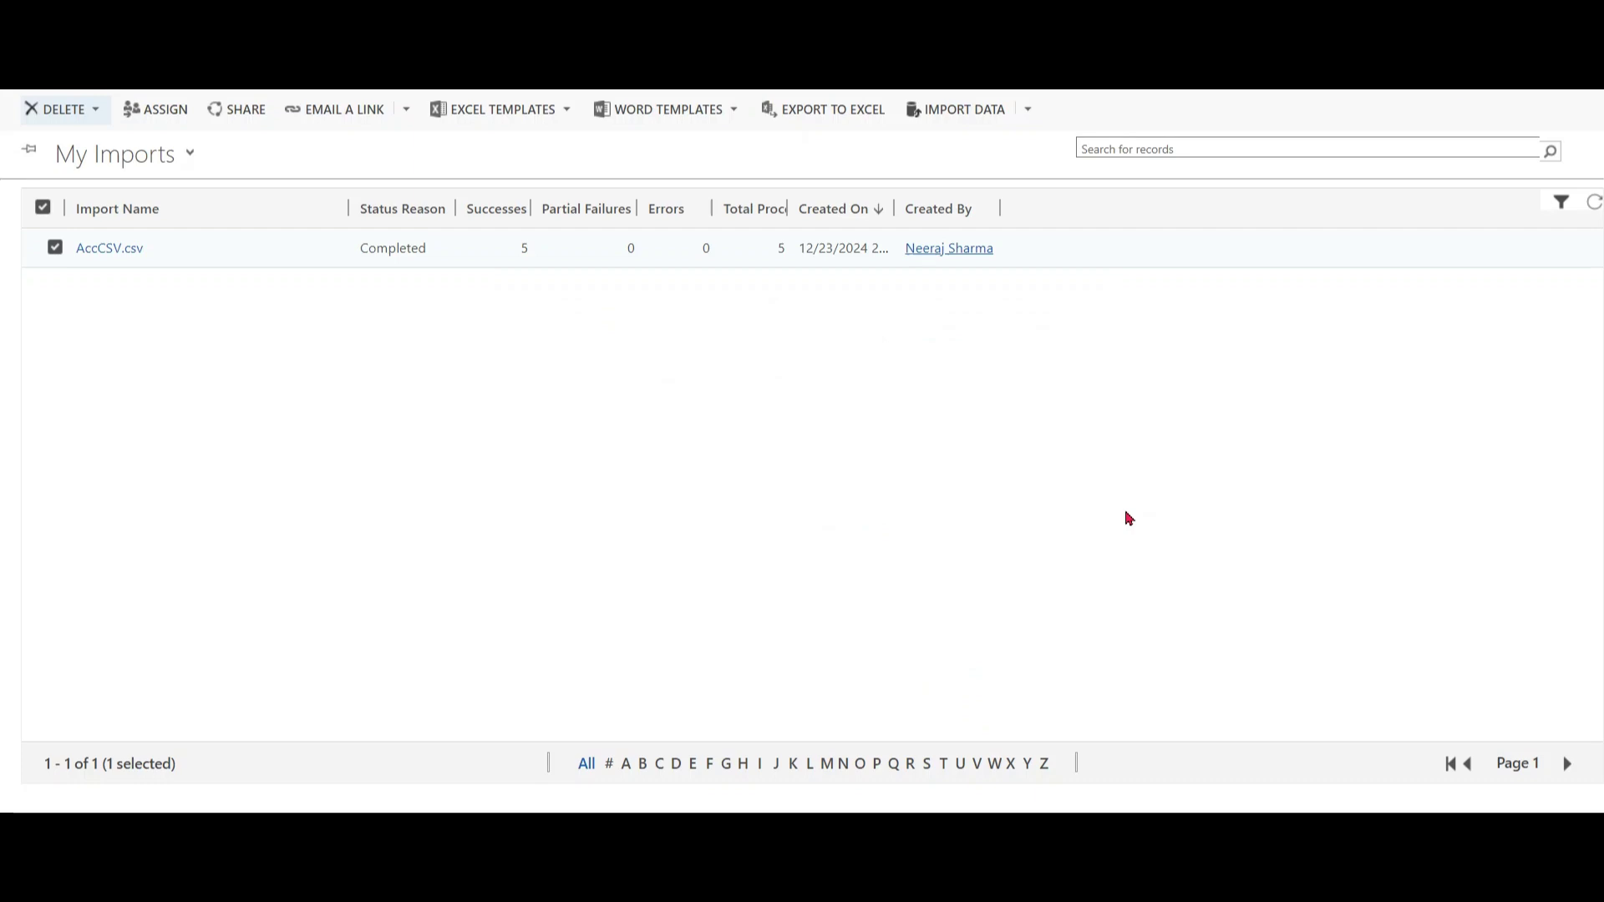
pyautogui.click(1593, 203)
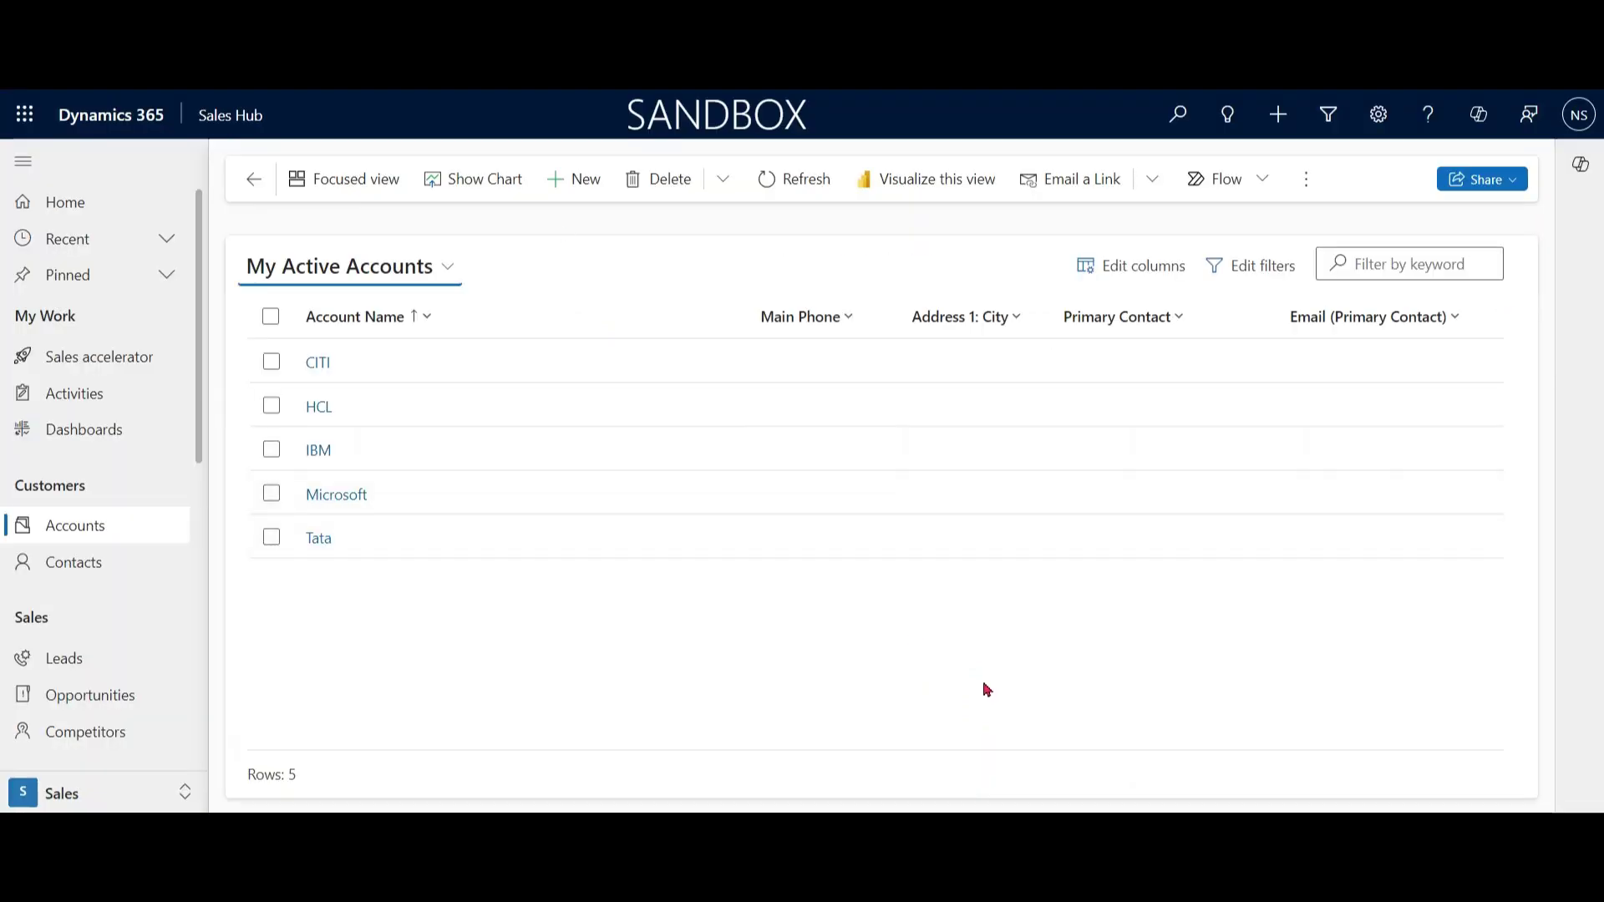
# Refresh My Active Accounts to confirm the imported accounts are gone.
pyautogui.click(798, 184)
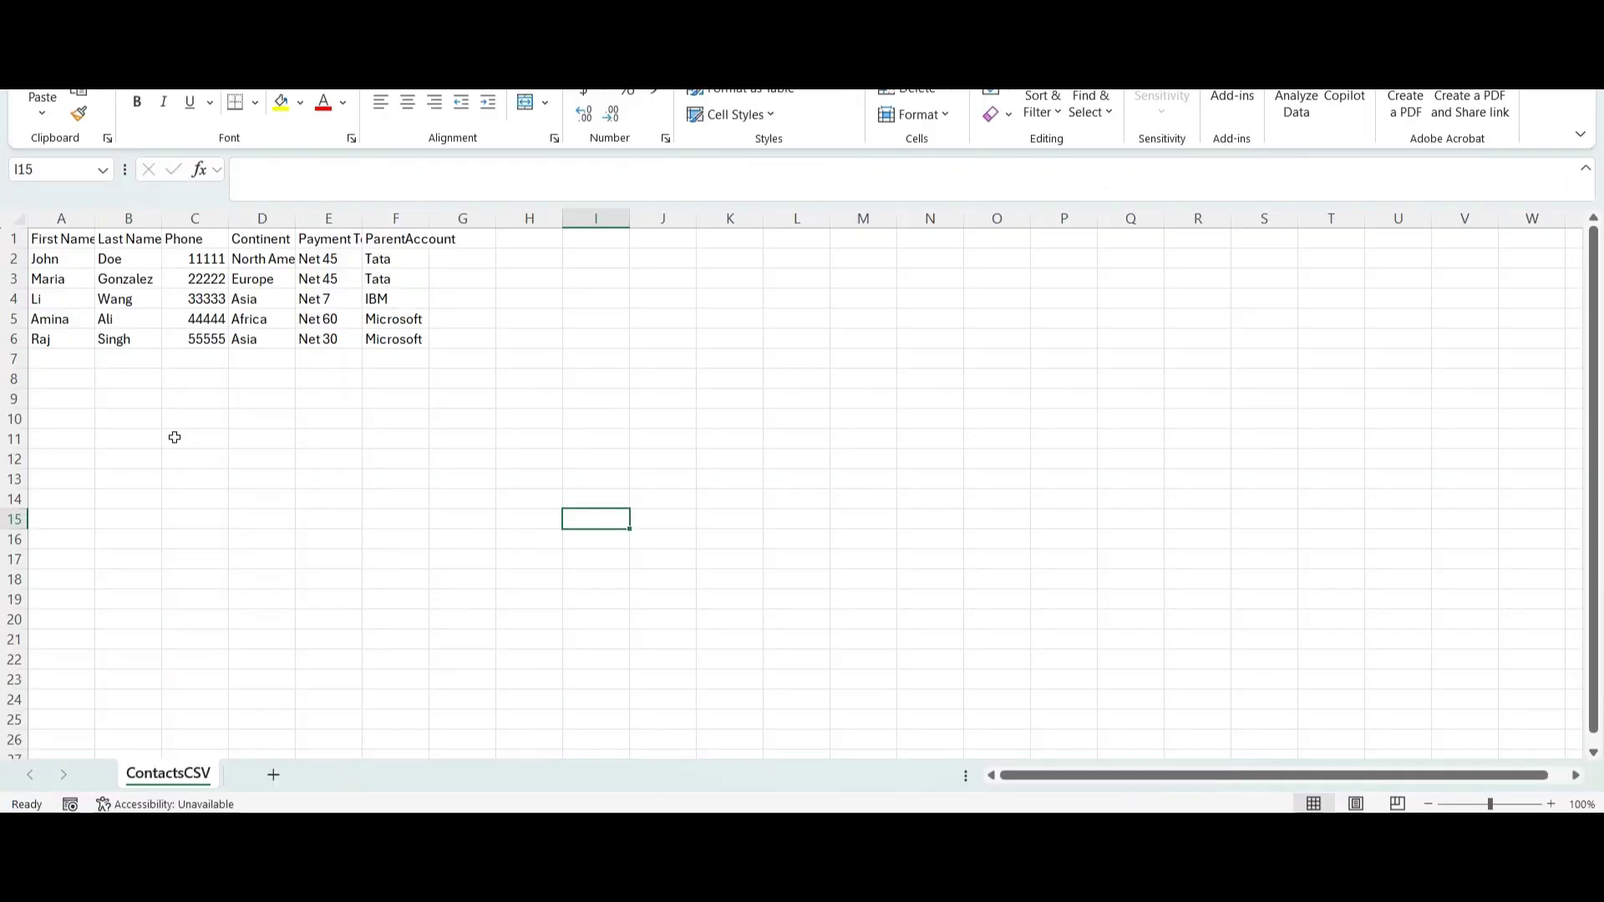
# Inspect the ContactsCSV headers: First Name, Last Name, Phone, Continent and Payment Terms.
pyautogui.click(57, 240)
pyautogui.click(129, 239)
pyautogui.click(195, 241)
pyautogui.click(301, 238)
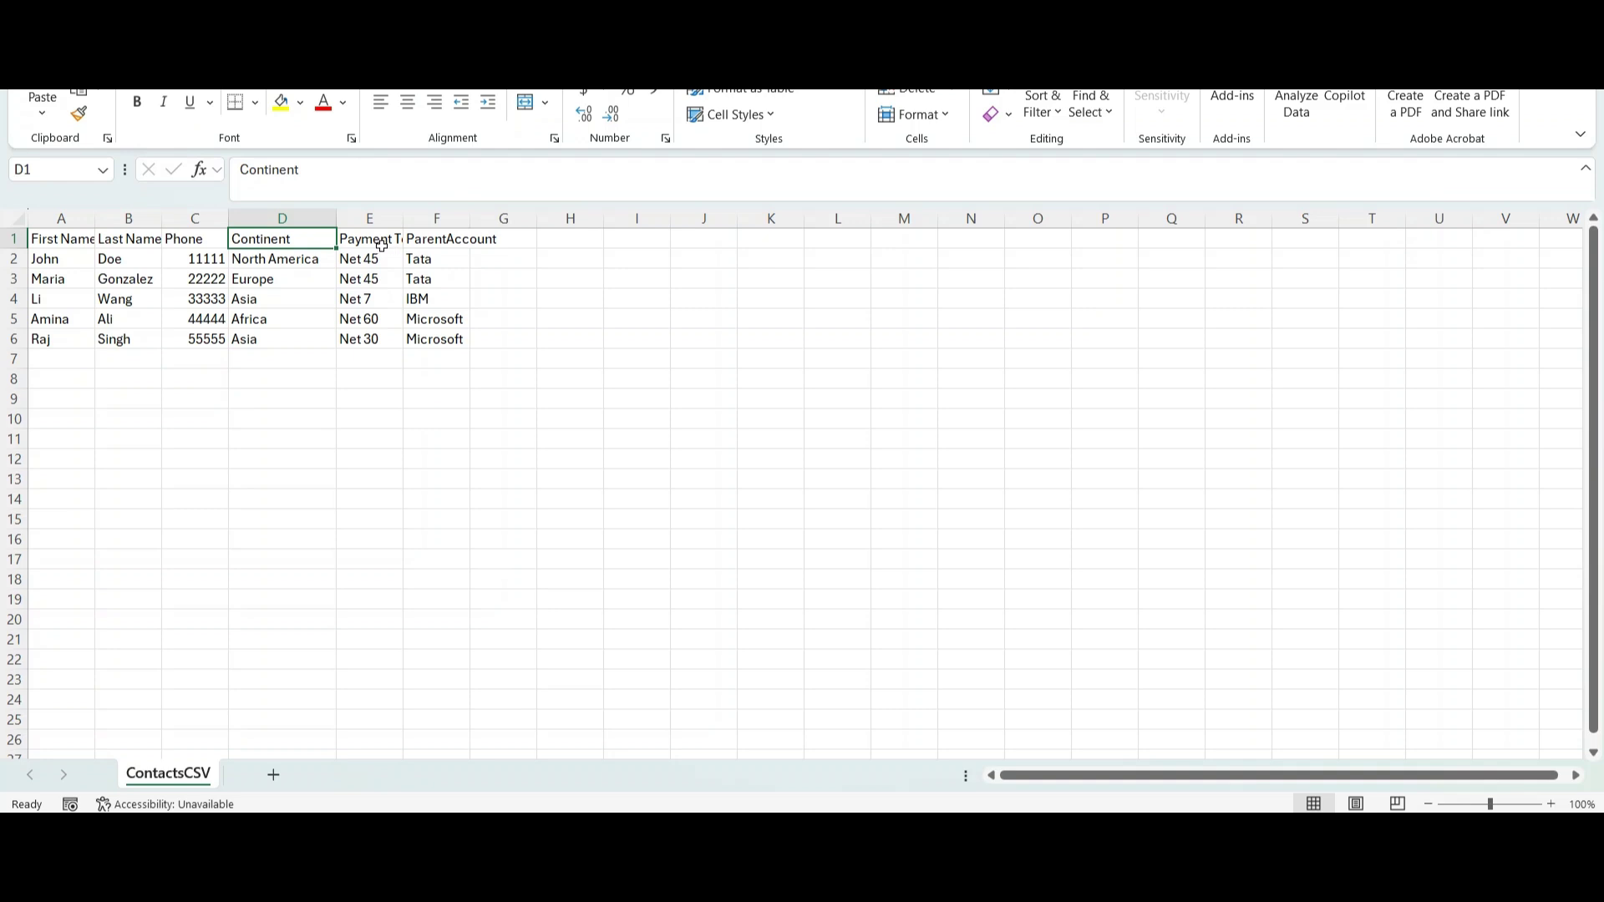
pyautogui.click(376, 241)
# Check the Payment Terms values in E2, E5, E6 and the Net 7 value in E4.
pyautogui.click(702, 339)
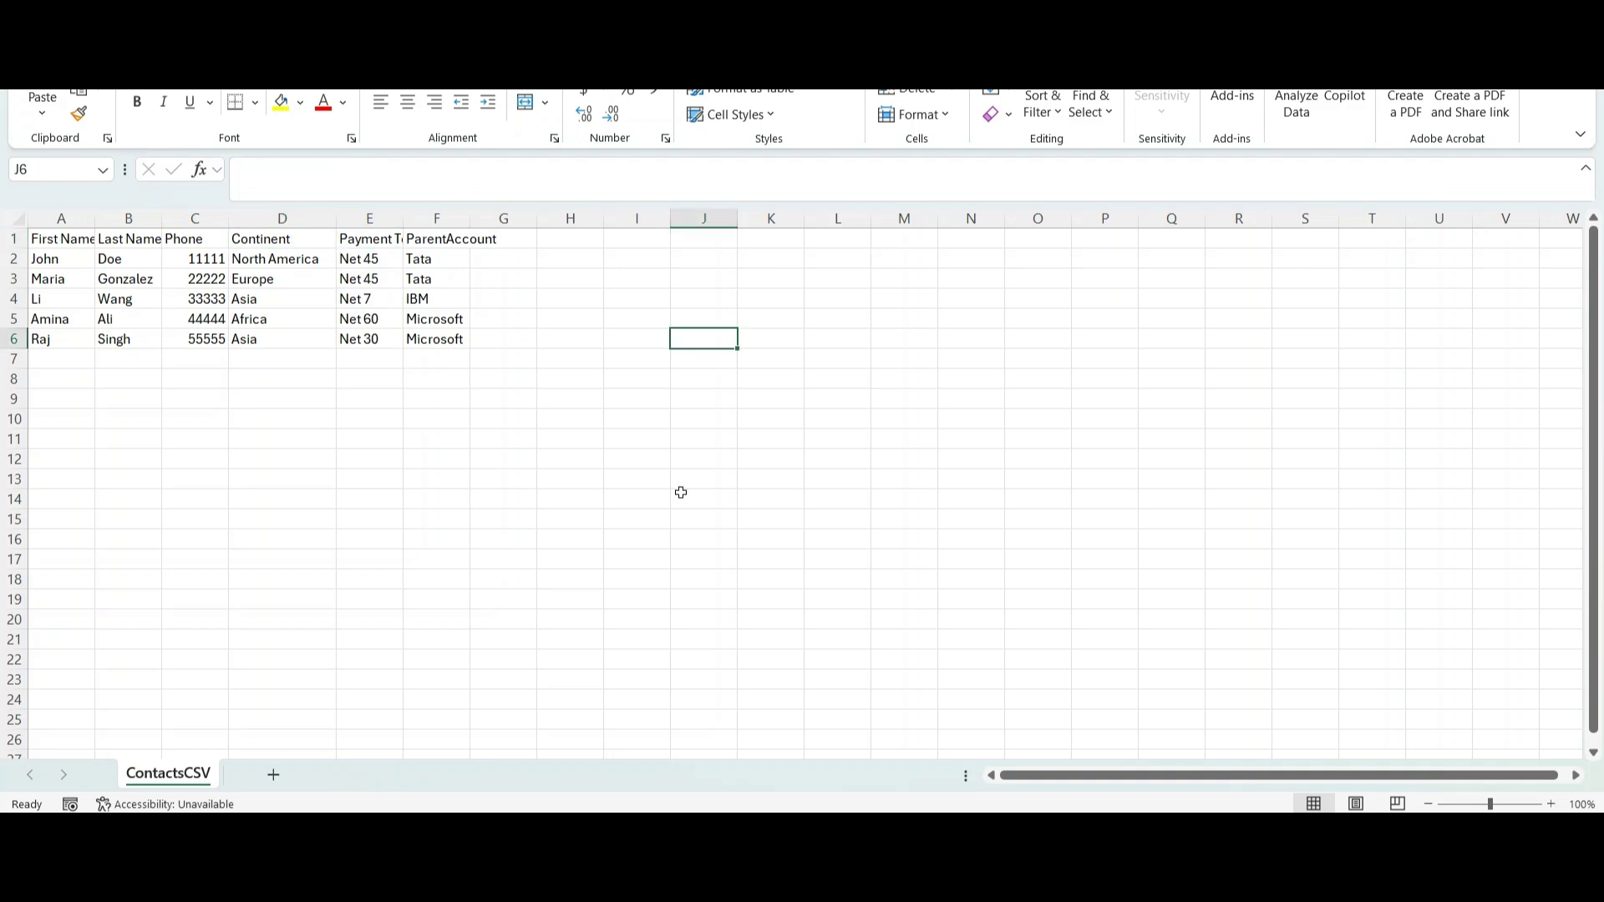
pyautogui.click(377, 259)
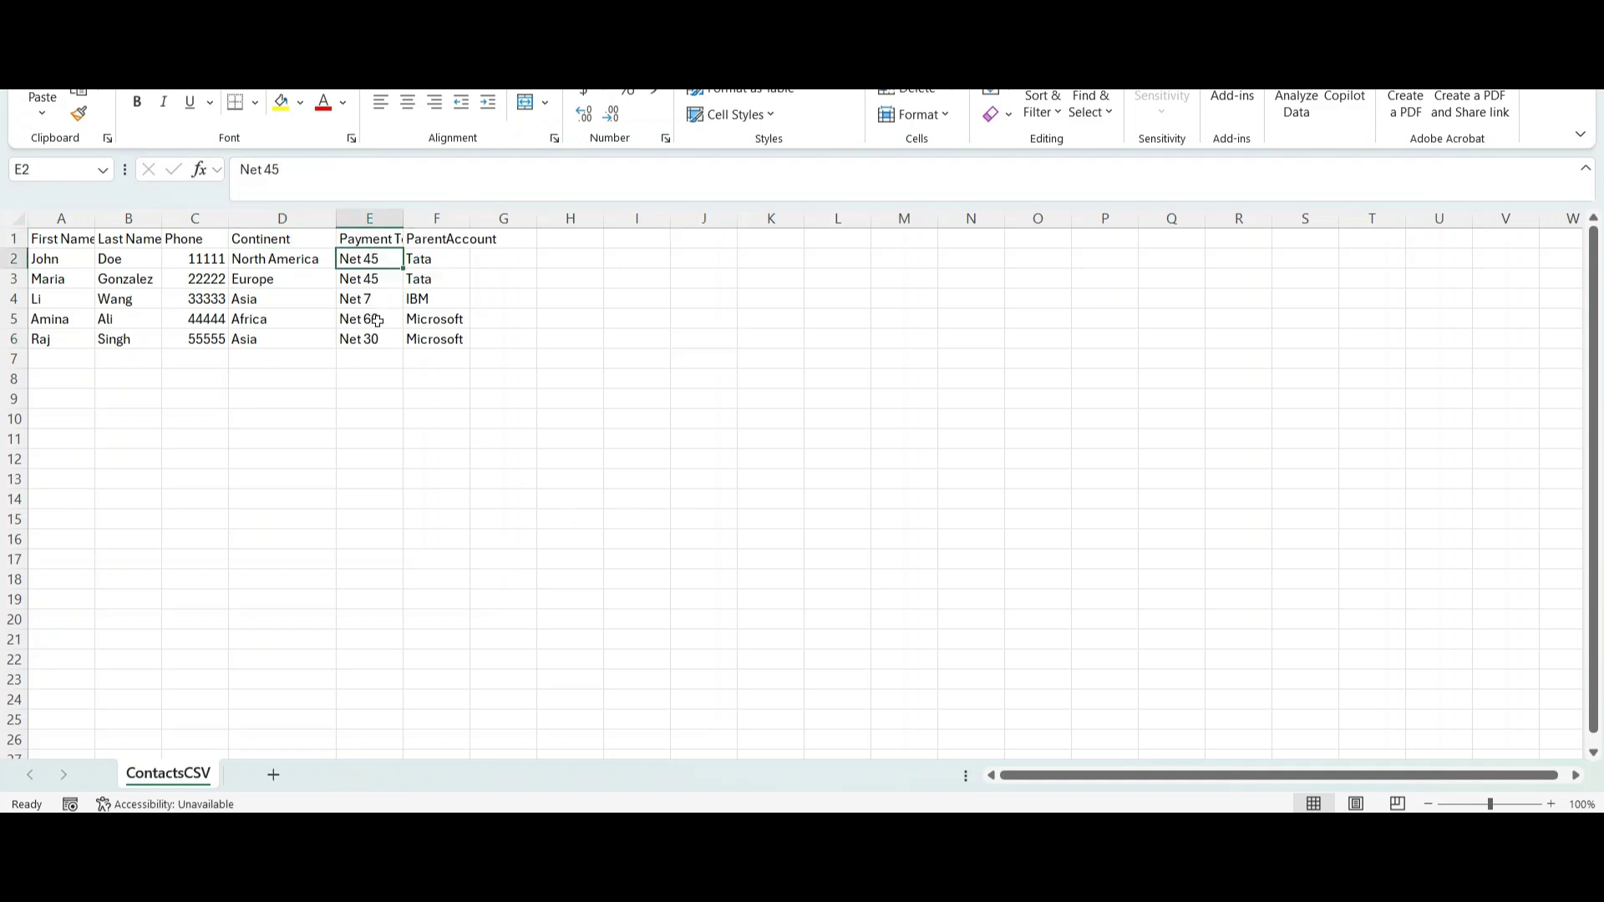
pyautogui.click(377, 305)
pyautogui.click(376, 340)
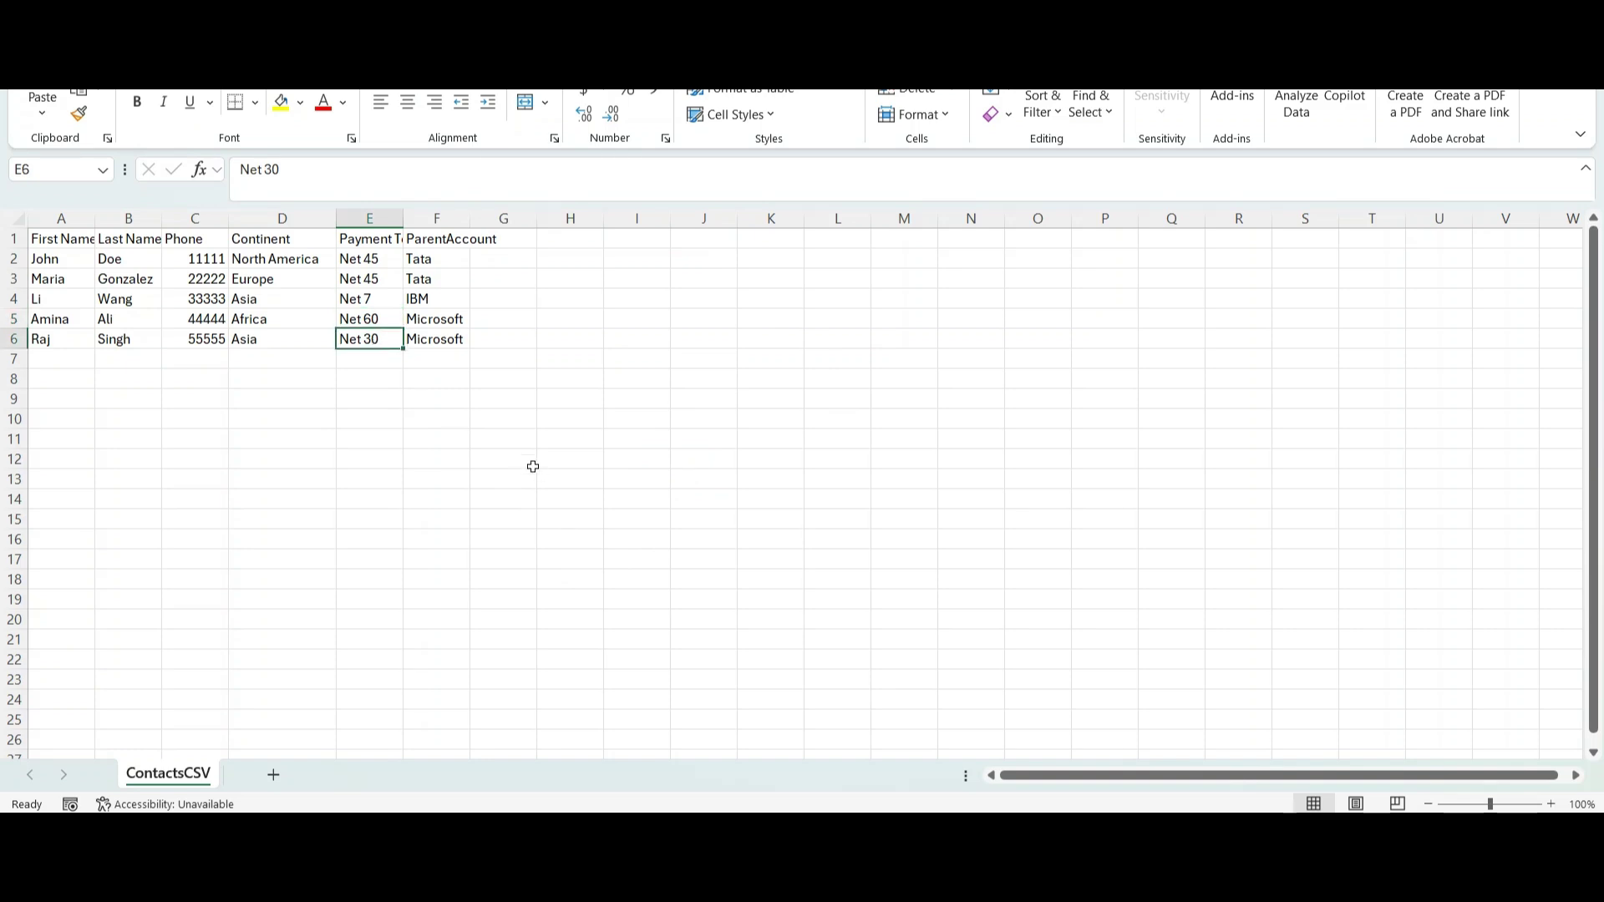
pyautogui.click(360, 300)
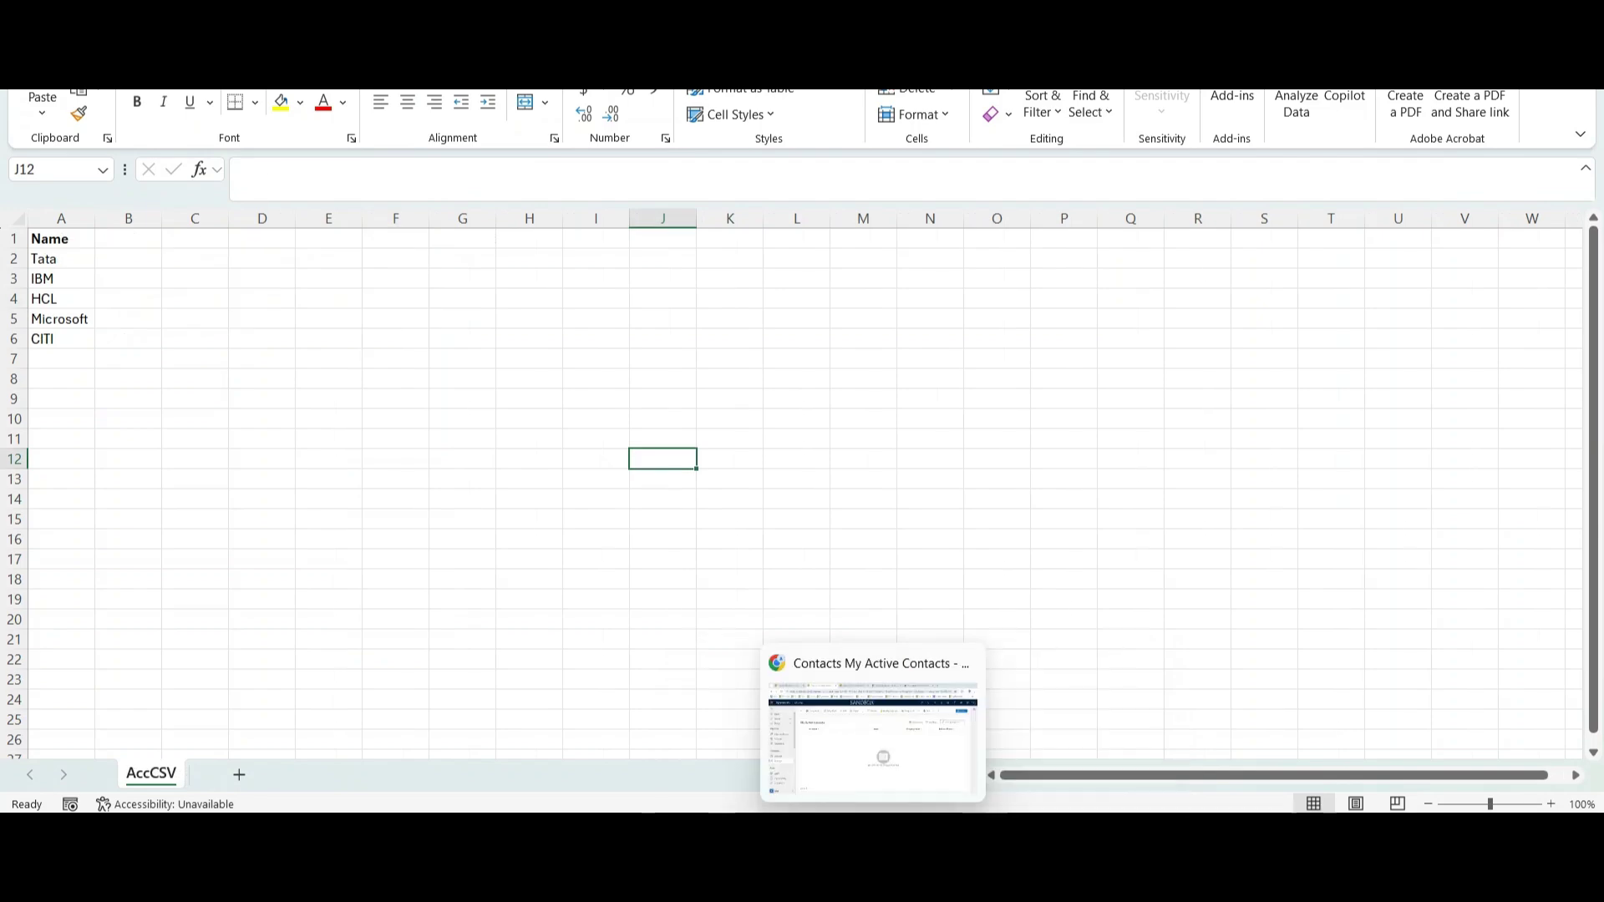
# Start a Contacts CSV import with ContactsCSV.csv and proceed to column mapping.
pyautogui.click(848, 777)
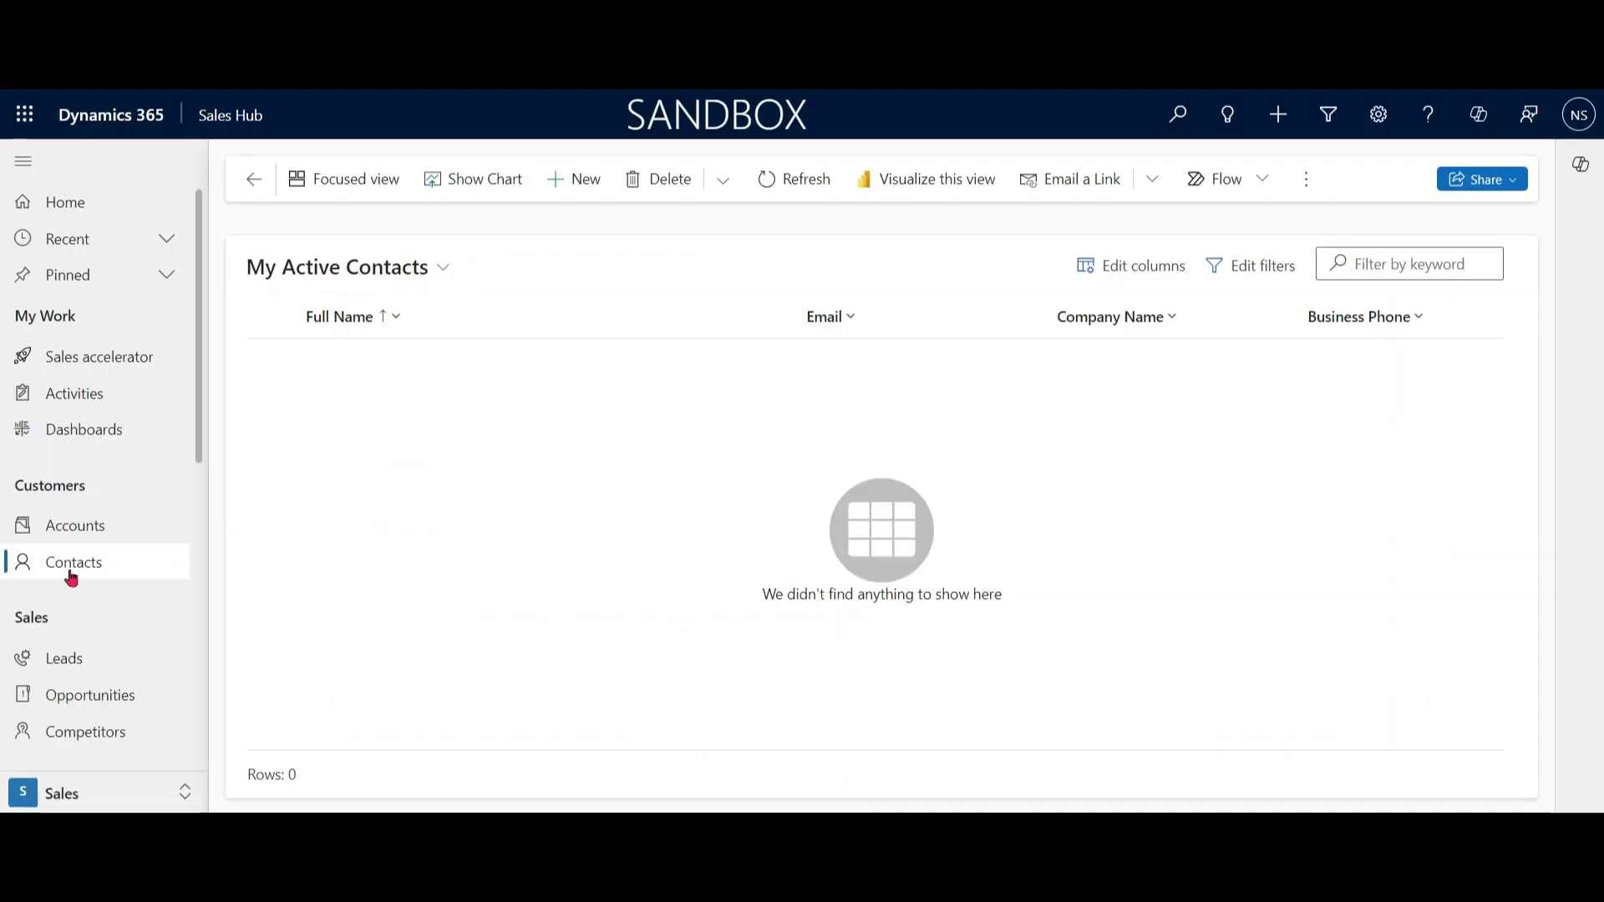
pyautogui.click(1307, 180)
pyautogui.click(1514, 328)
pyautogui.click(1433, 258)
pyautogui.click(1350, 168)
pyautogui.click(249, 159)
pyautogui.click(618, 424)
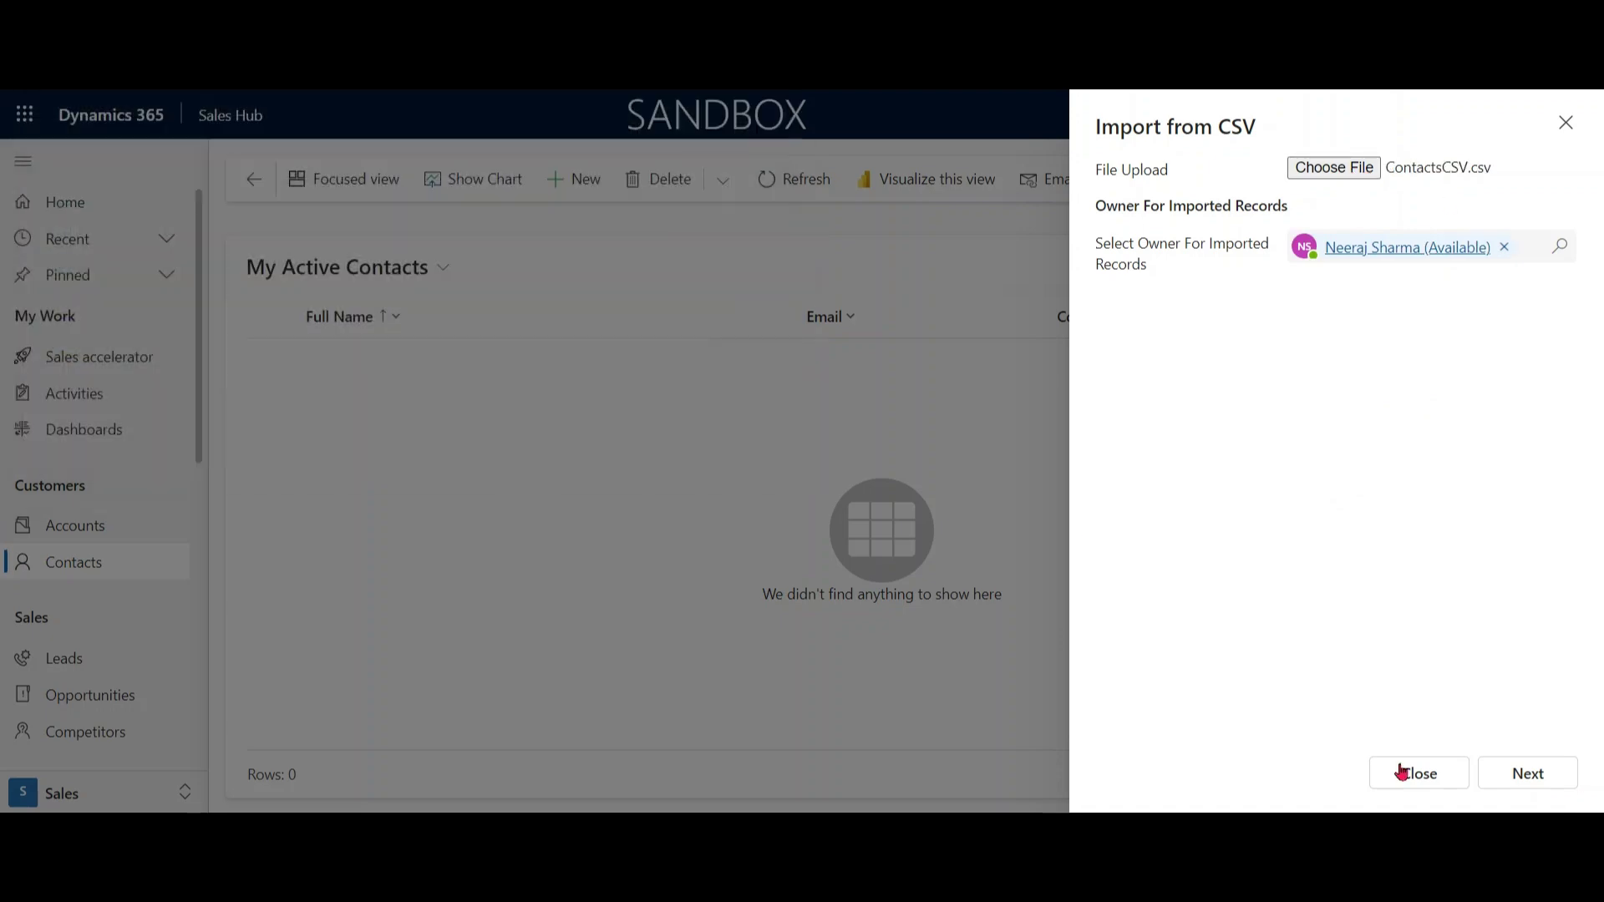
pyautogui.click(1527, 774)
pyautogui.click(1509, 773)
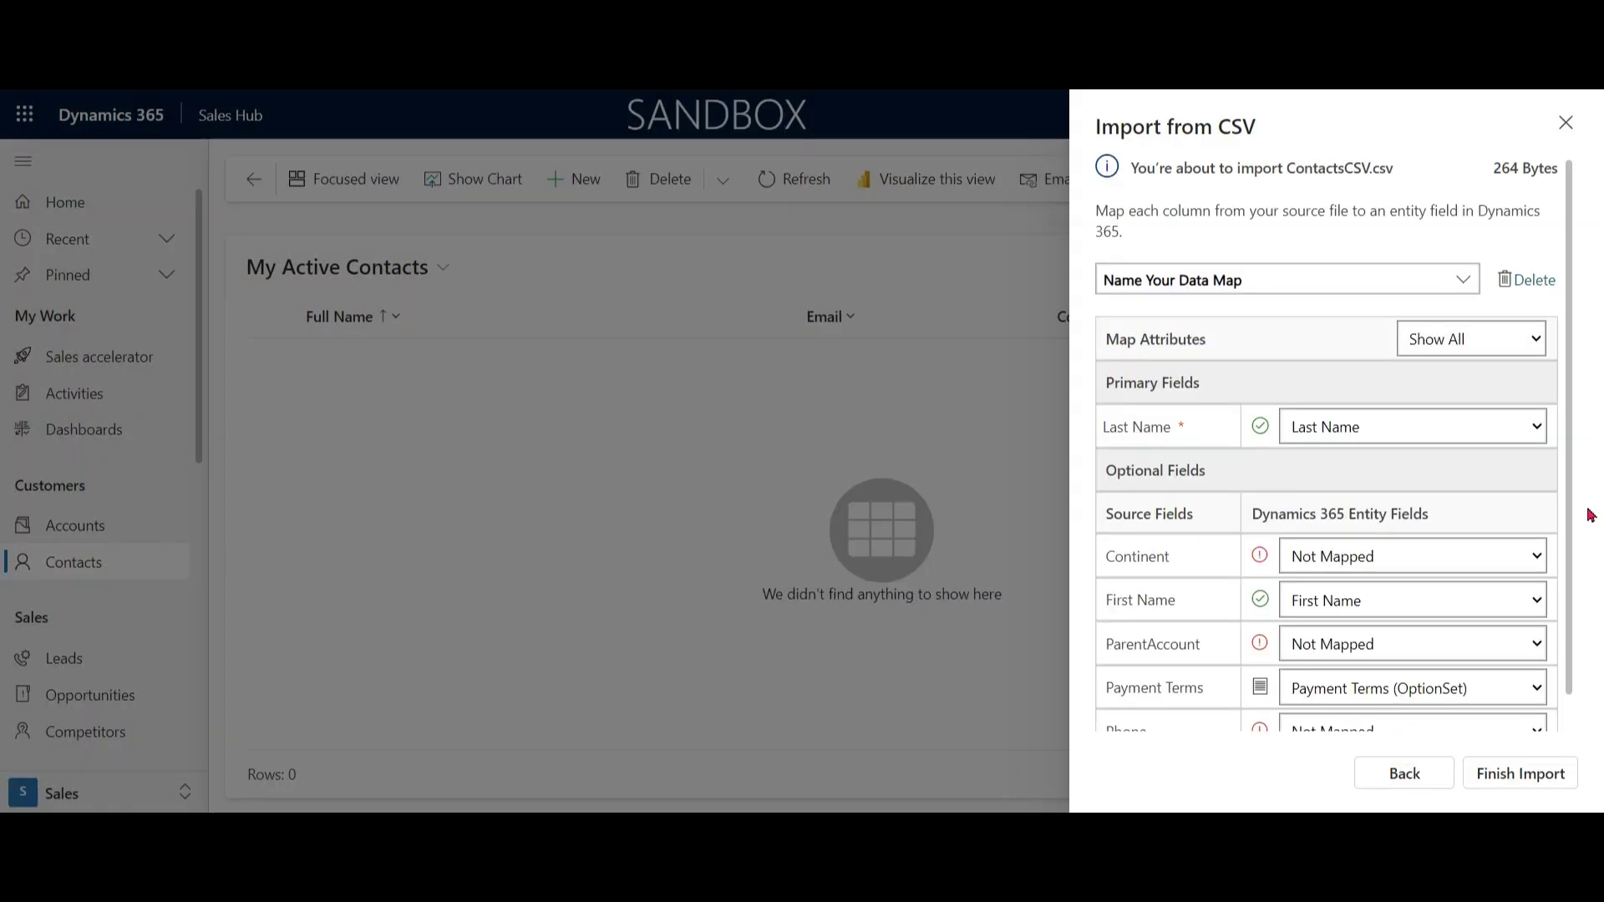
pyautogui.scroll(-1, 1575, 551)
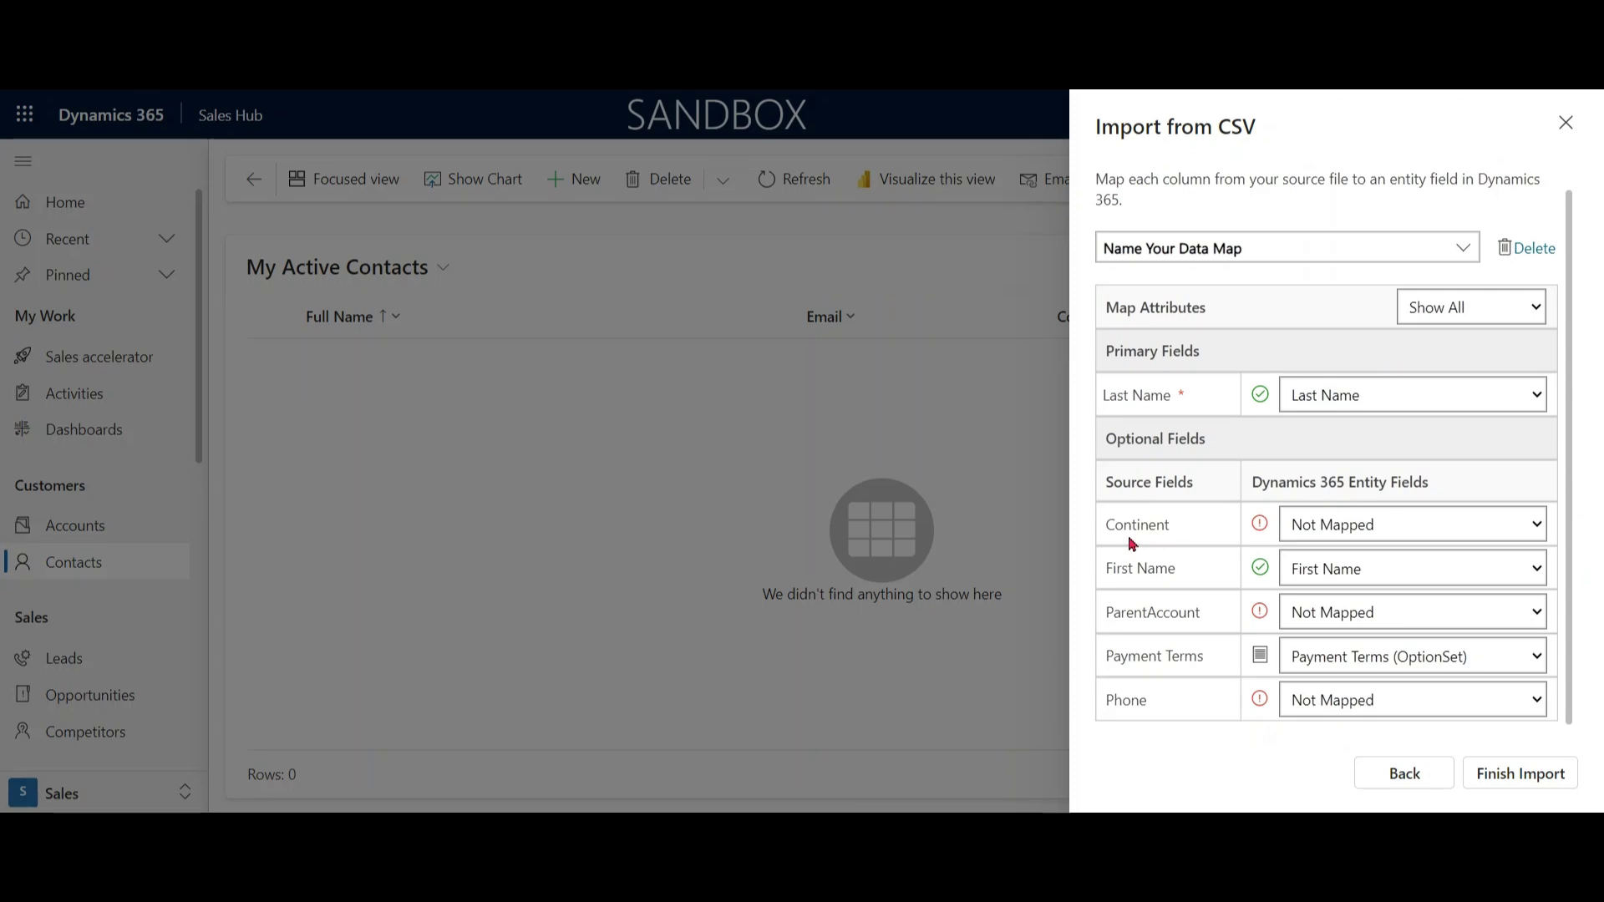
# Check Continent's field choices, leave it unmapped, and cancel the CSV import.
pyautogui.click(1382, 527)
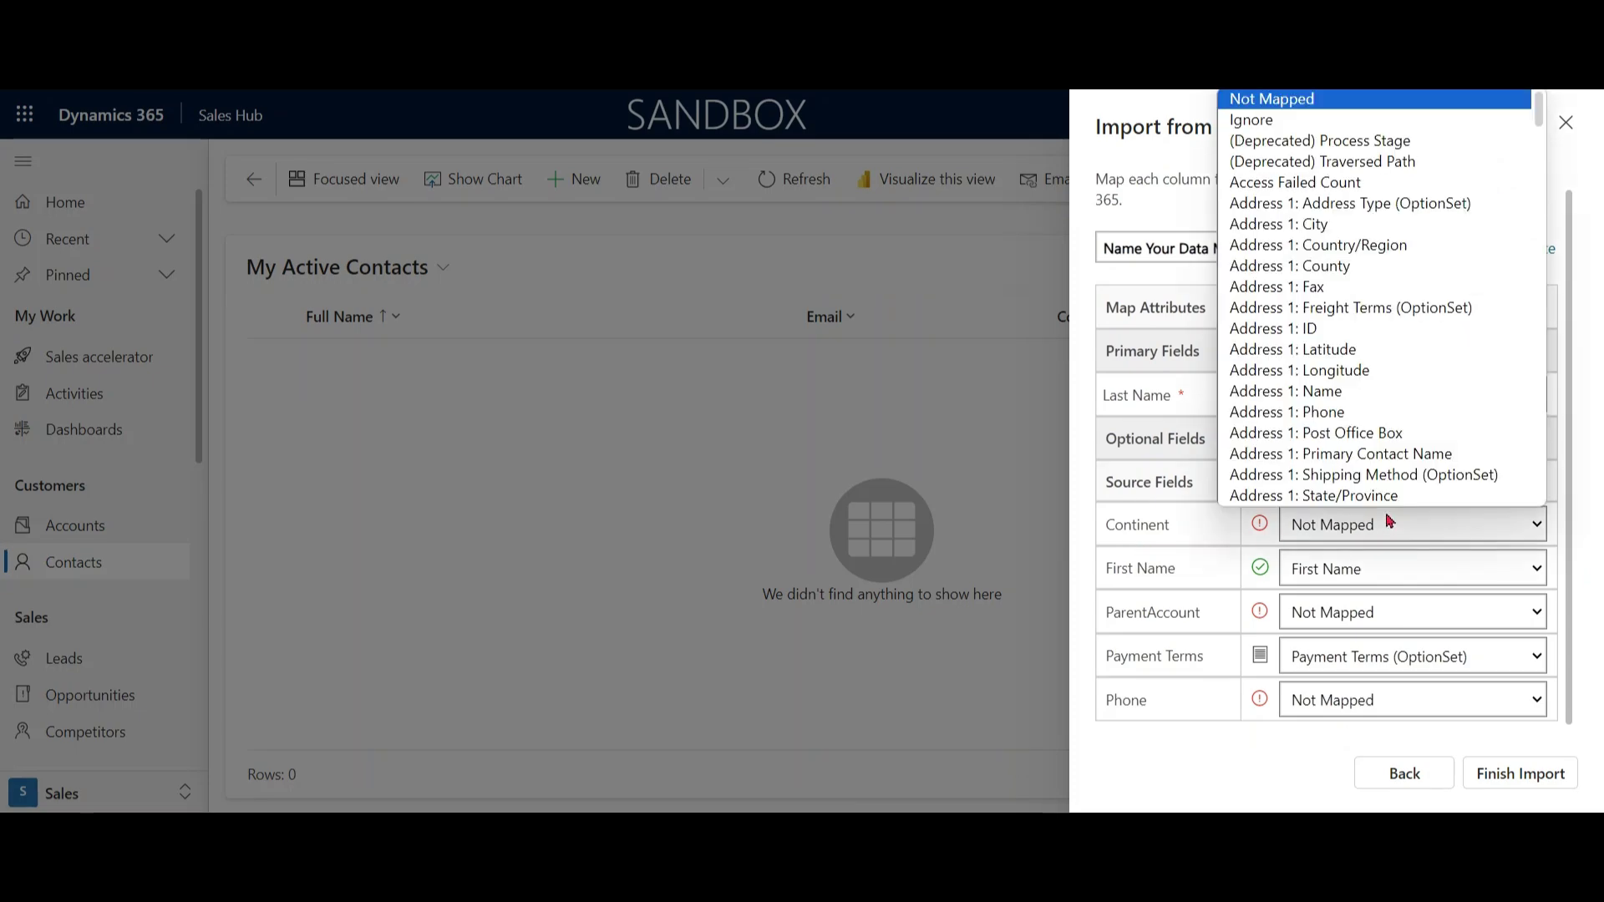
pyautogui.moveTo(1541, 117)
pyautogui.mouseDown()
pyautogui.moveTo(1546, 376)
pyautogui.moveTo(1555, 113)
pyautogui.mouseUp()
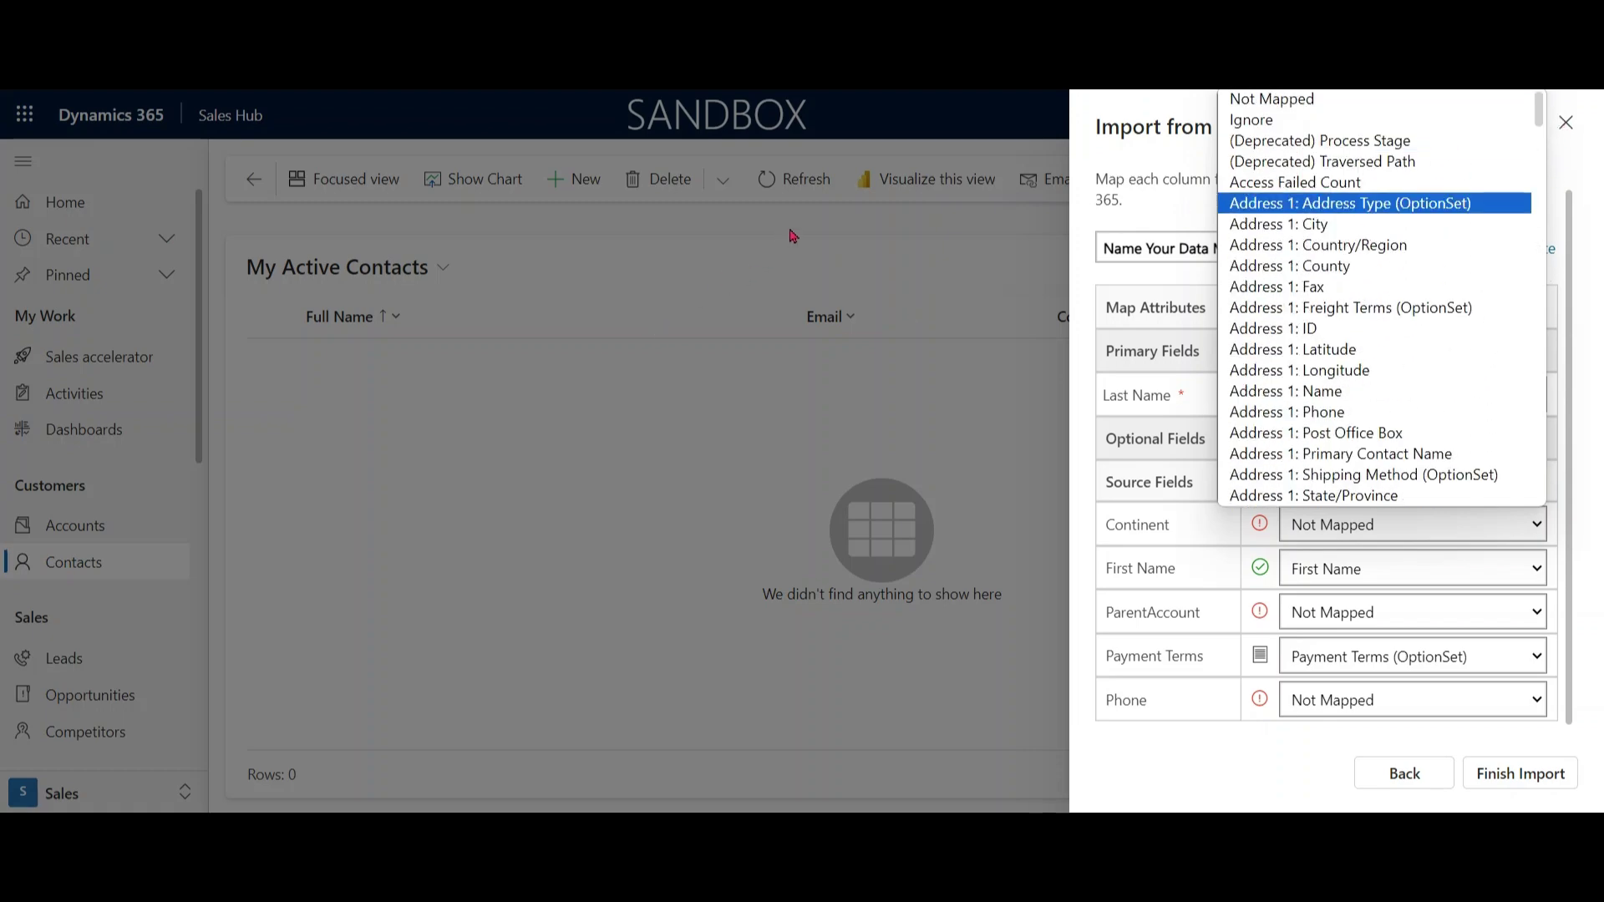
pyautogui.click(708, 226)
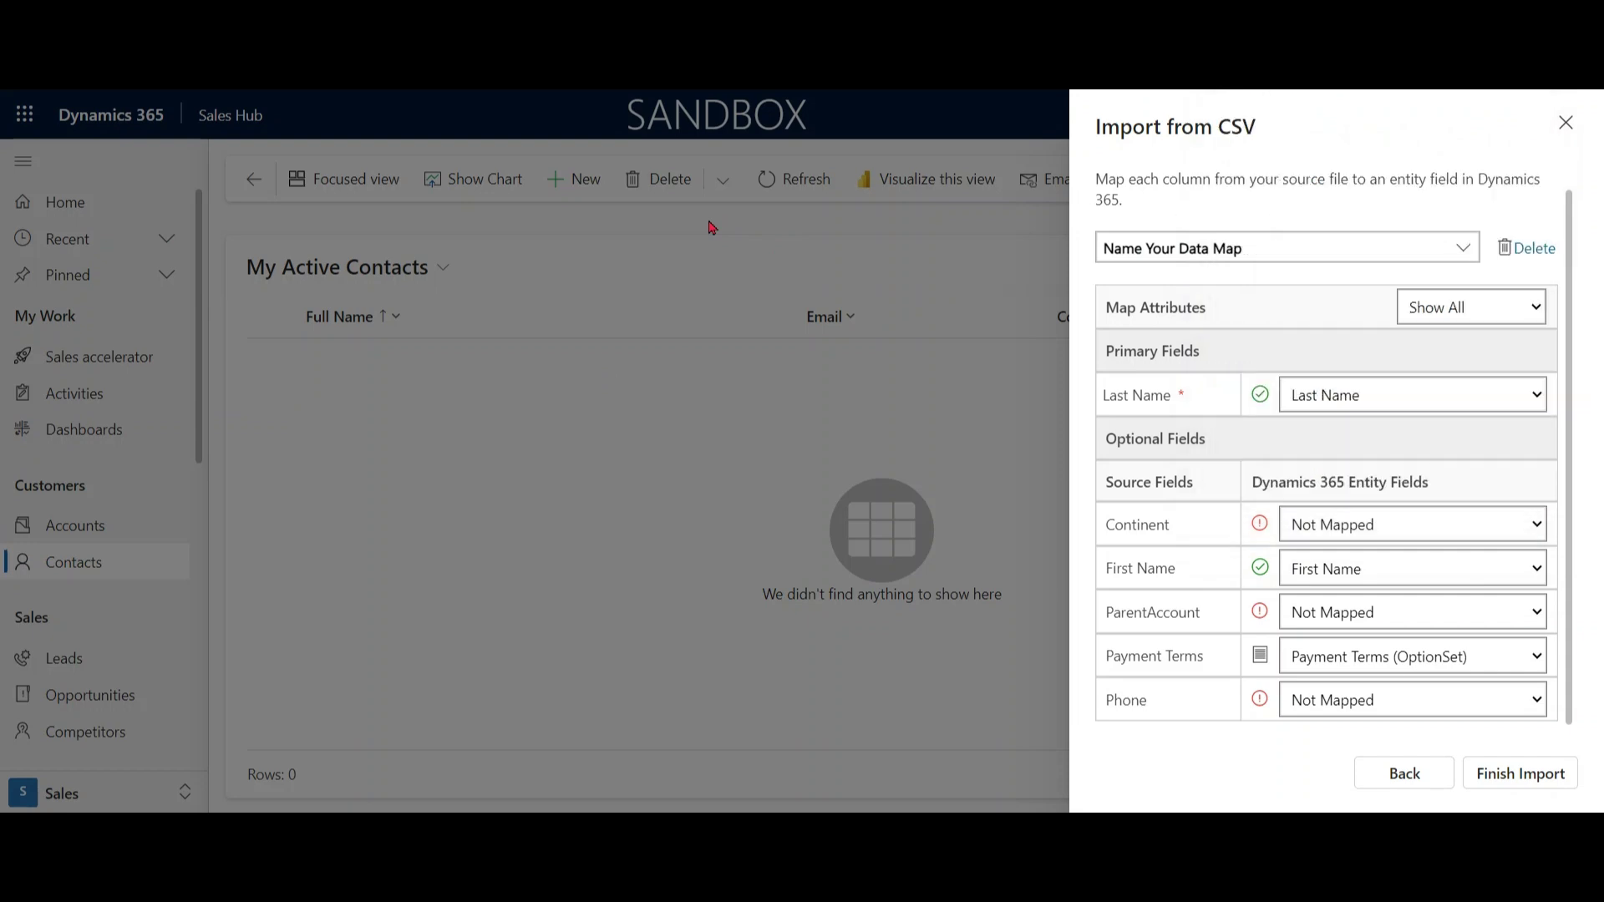
pyautogui.click(1566, 125)
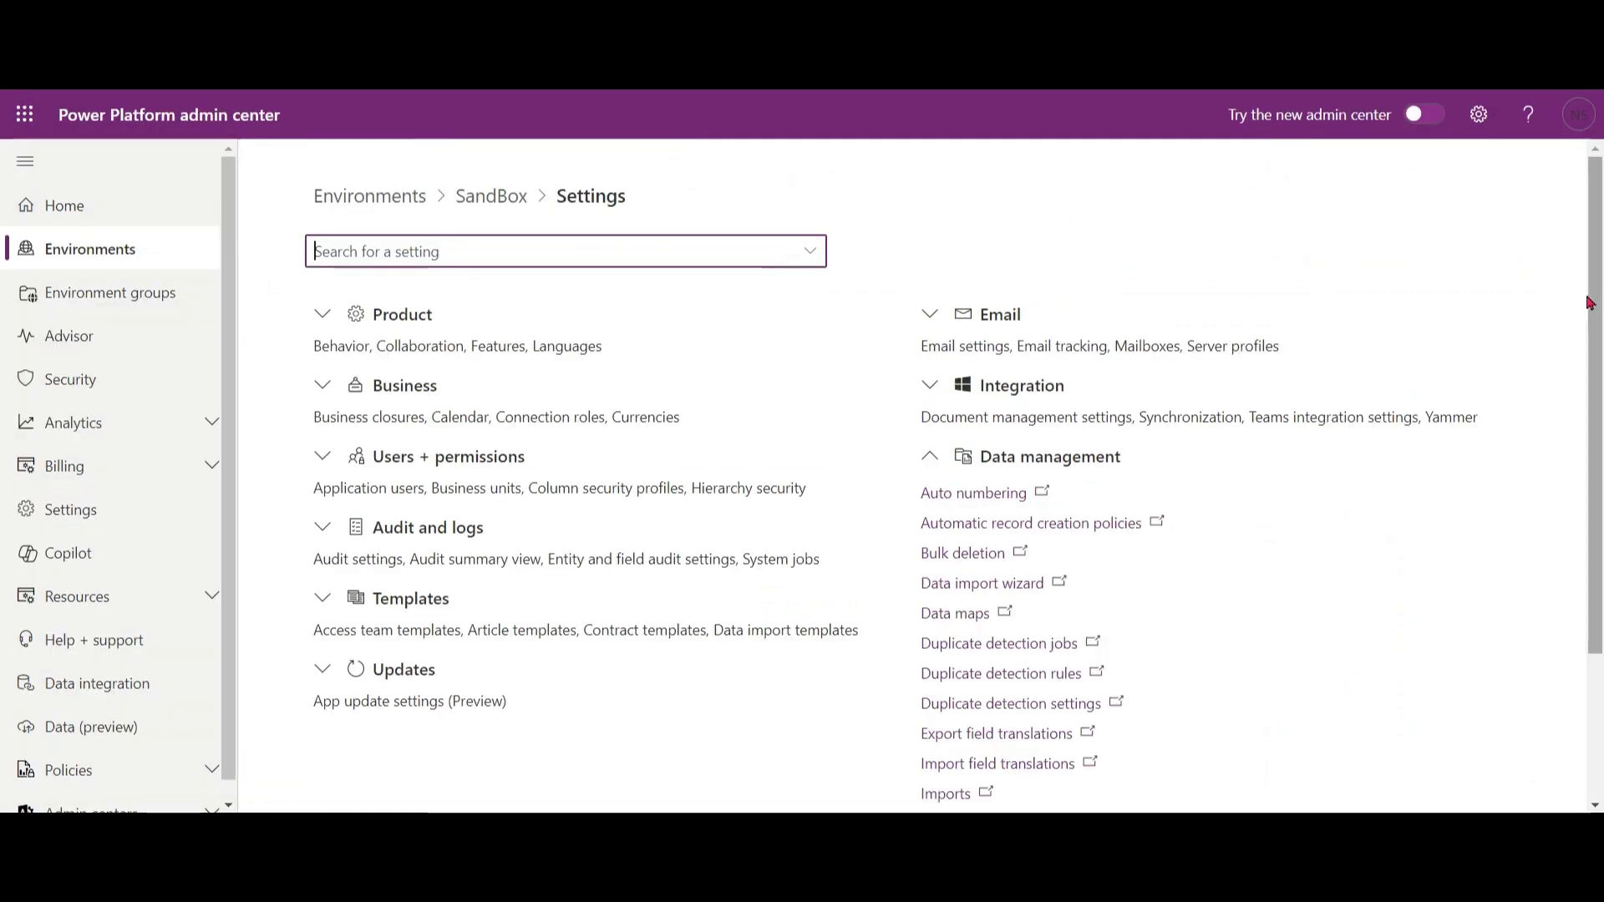
pyautogui.moveTo(1587, 339); pyautogui.dragTo(1598, 425)
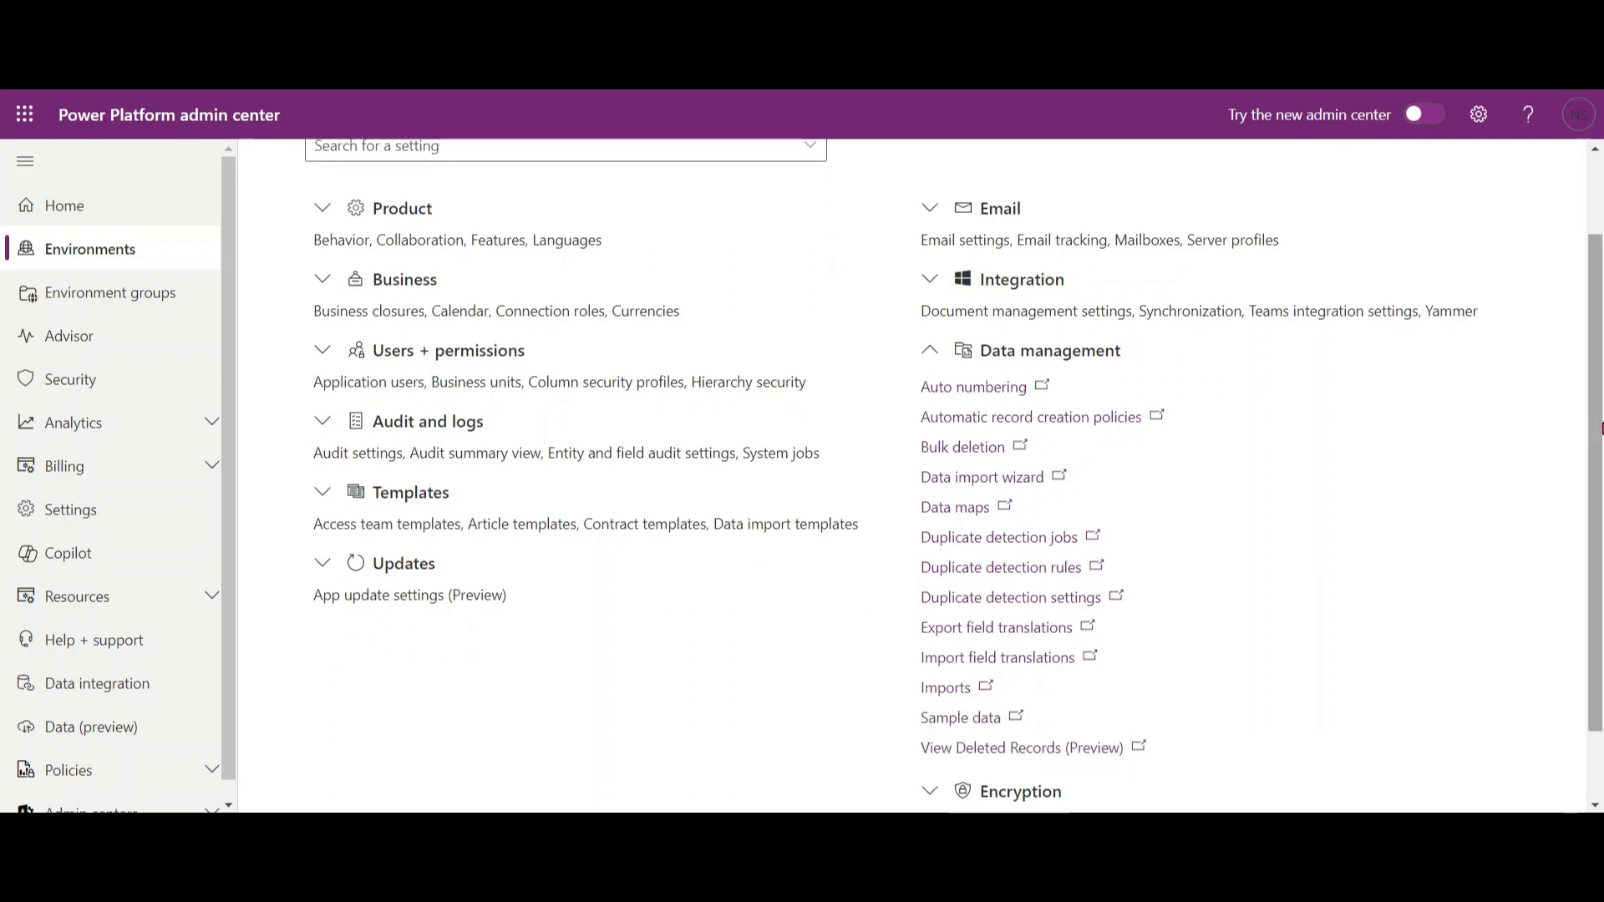
# Start a new data import from Imports and upload ContactsCSV.csv.
pyautogui.click(956, 690)
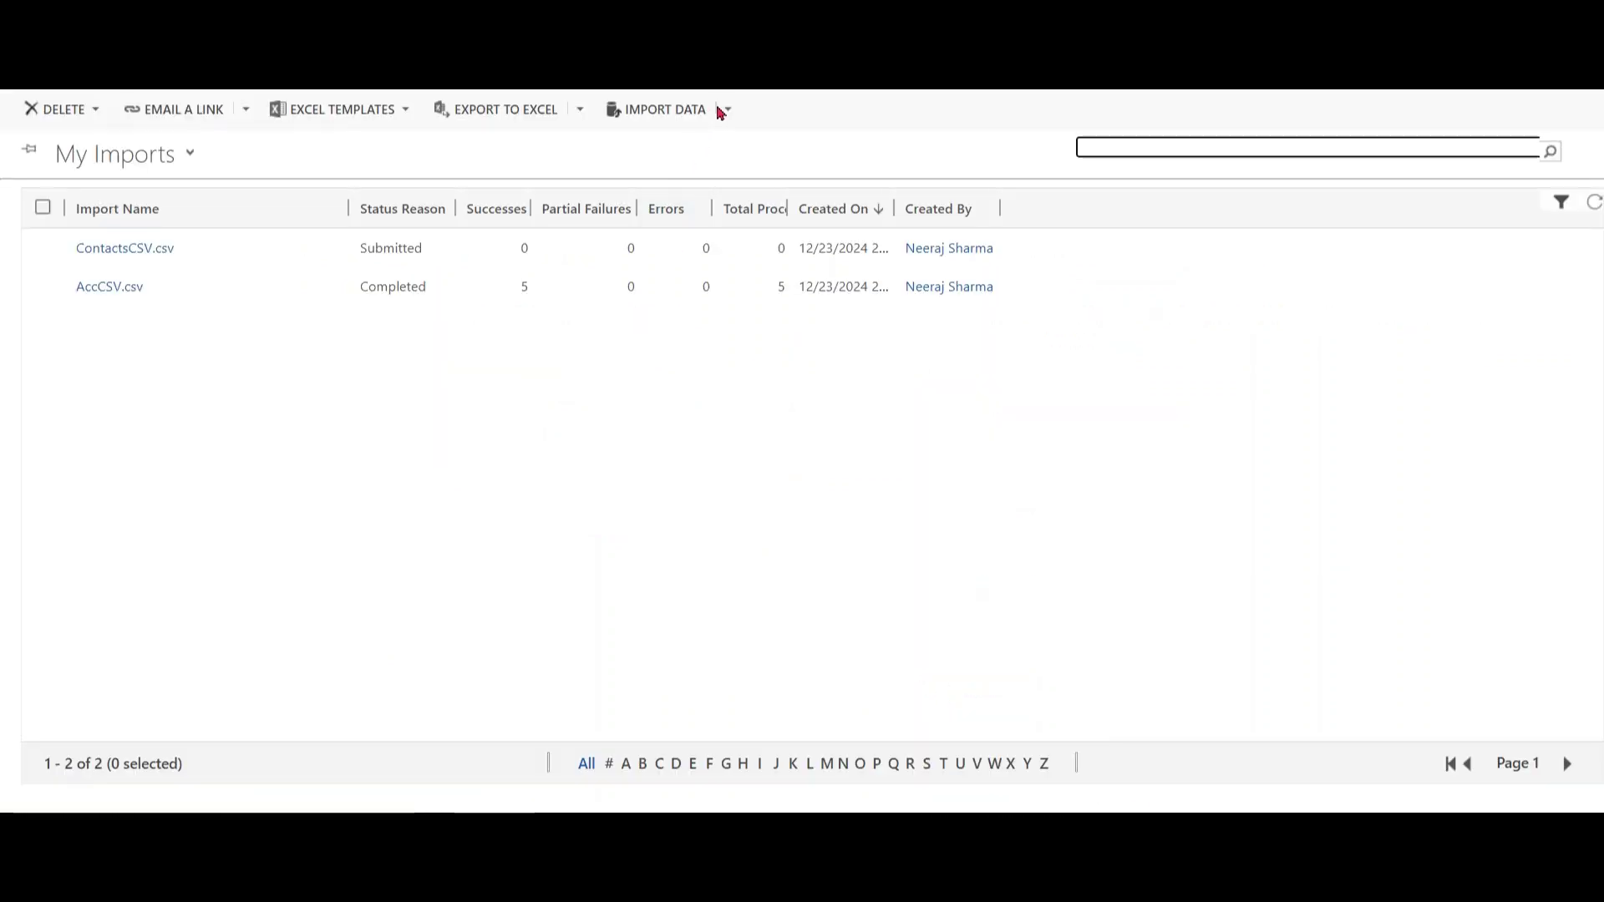
pyautogui.click(727, 111)
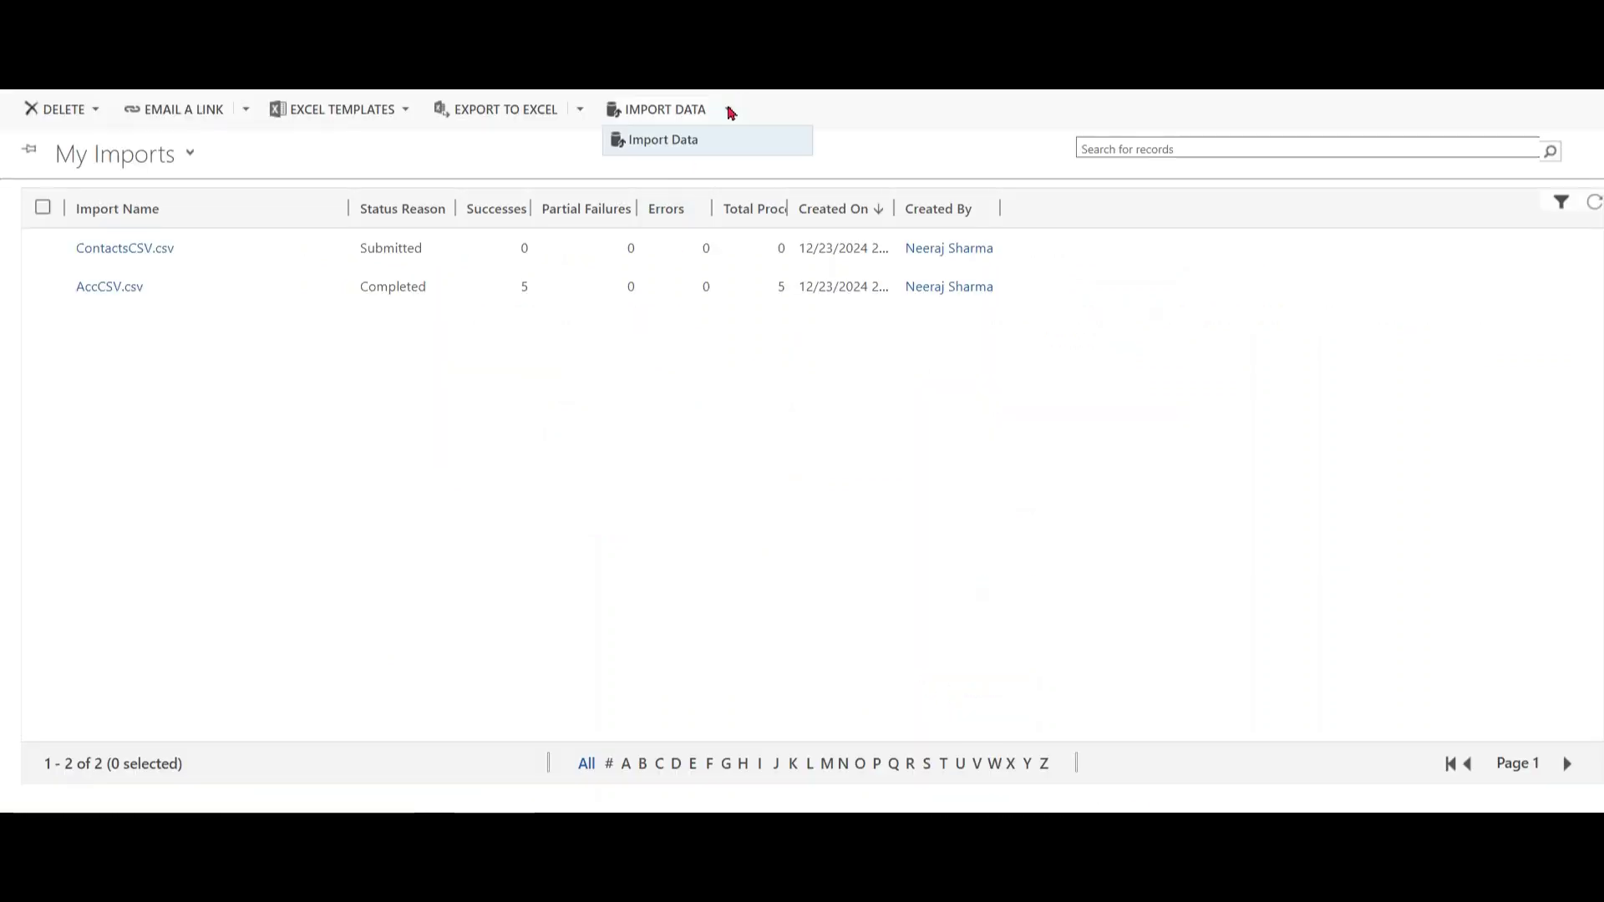
pyautogui.click(663, 141)
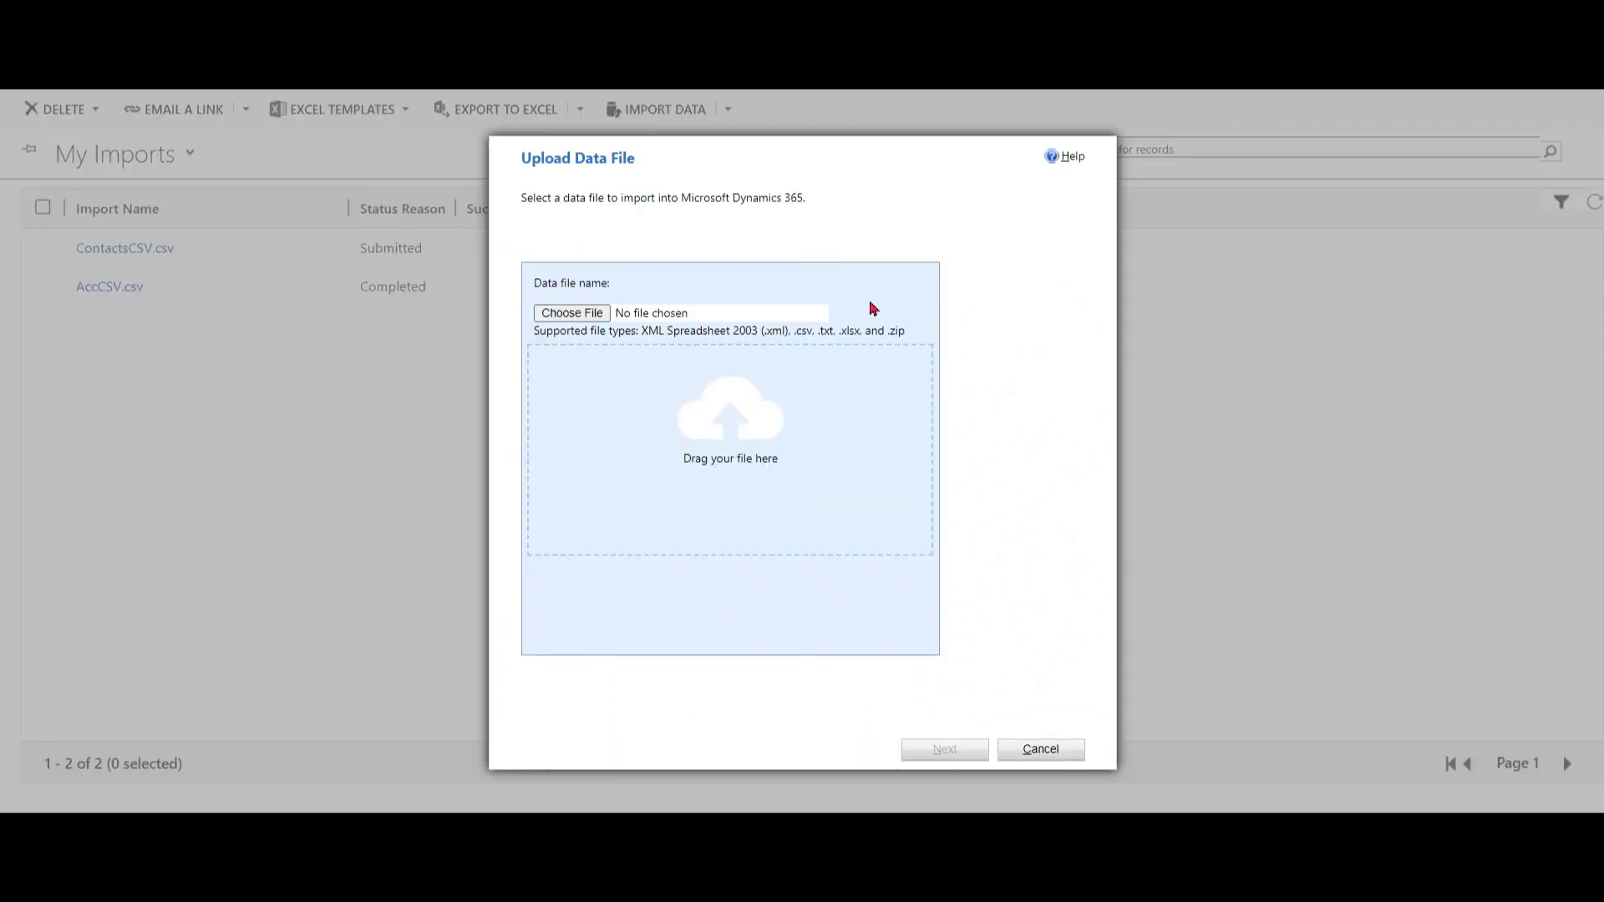
pyautogui.click(587, 318)
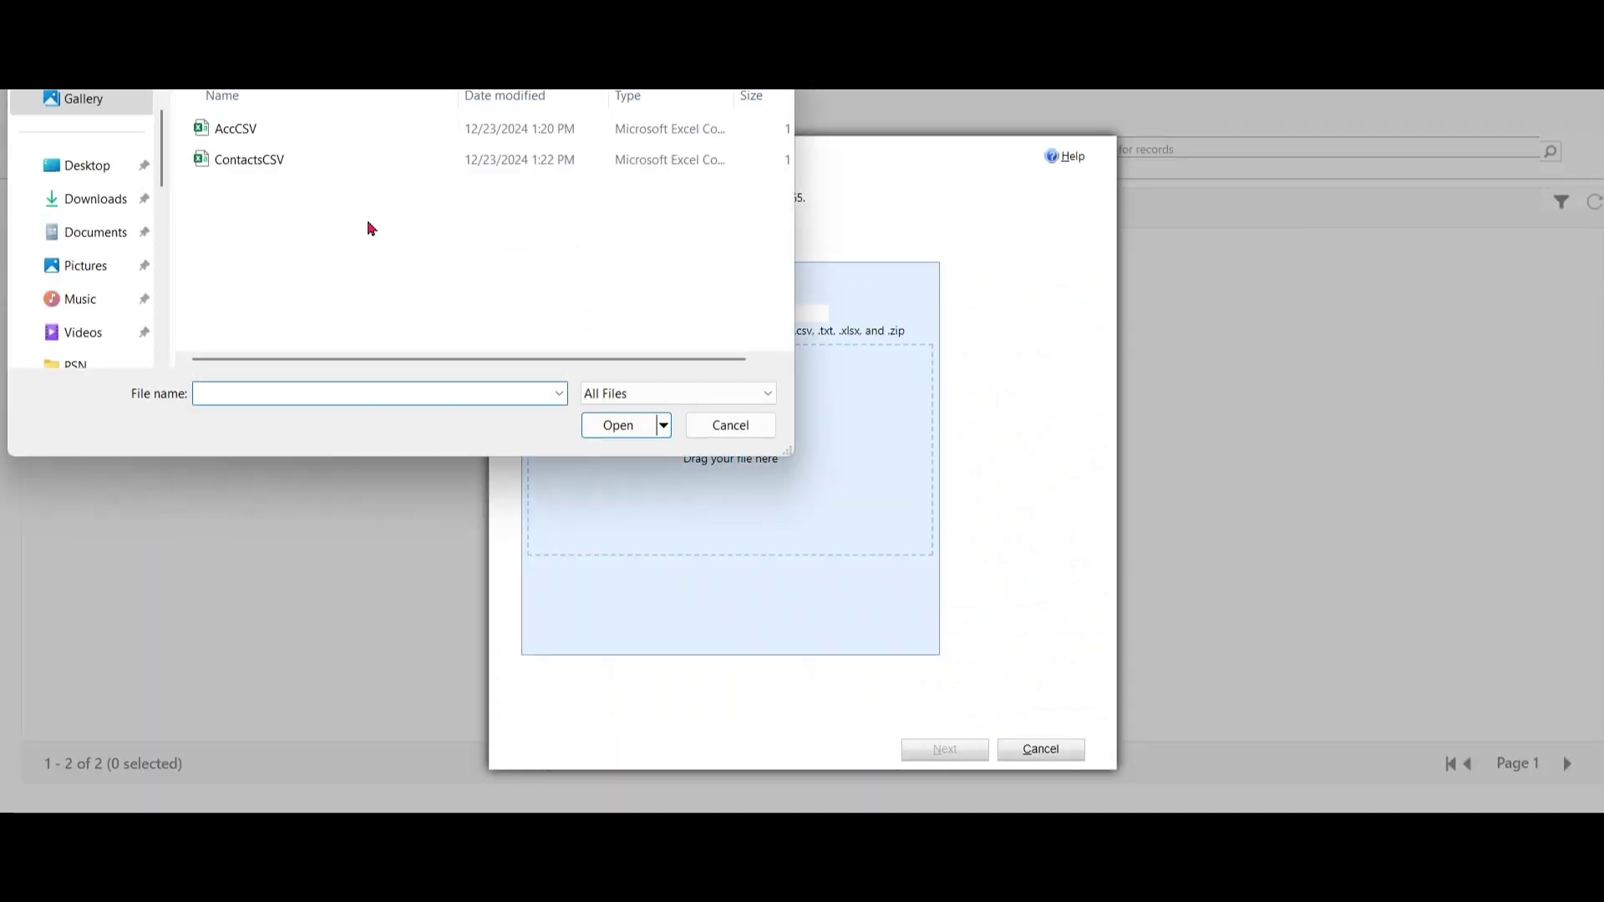
pyautogui.click(269, 162)
pyautogui.click(617, 424)
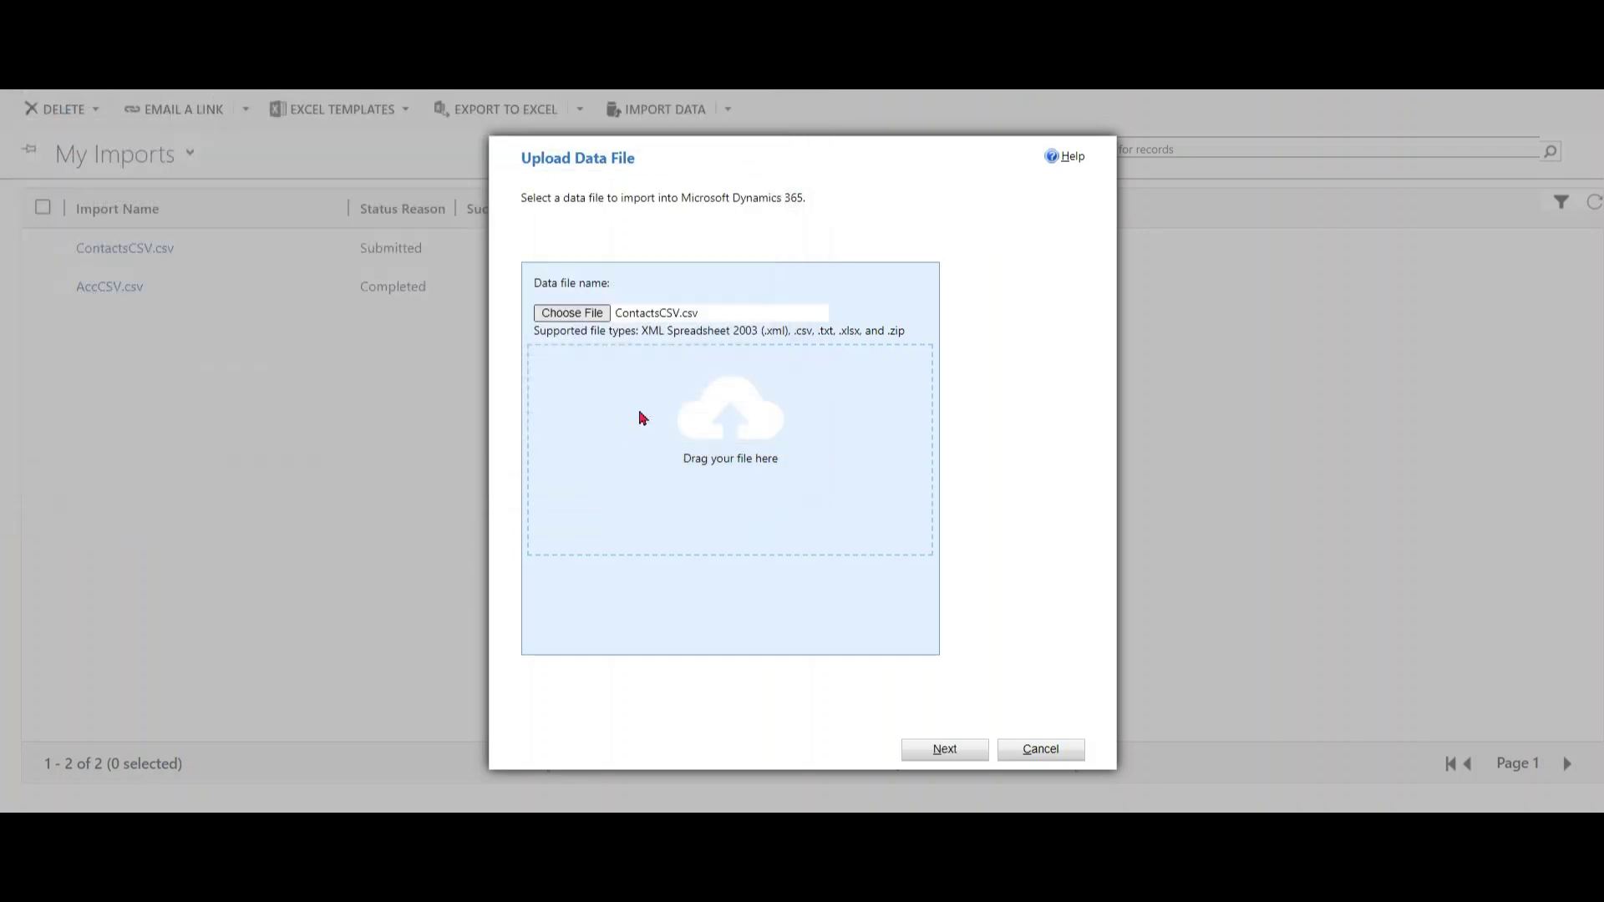
pyautogui.click(950, 751)
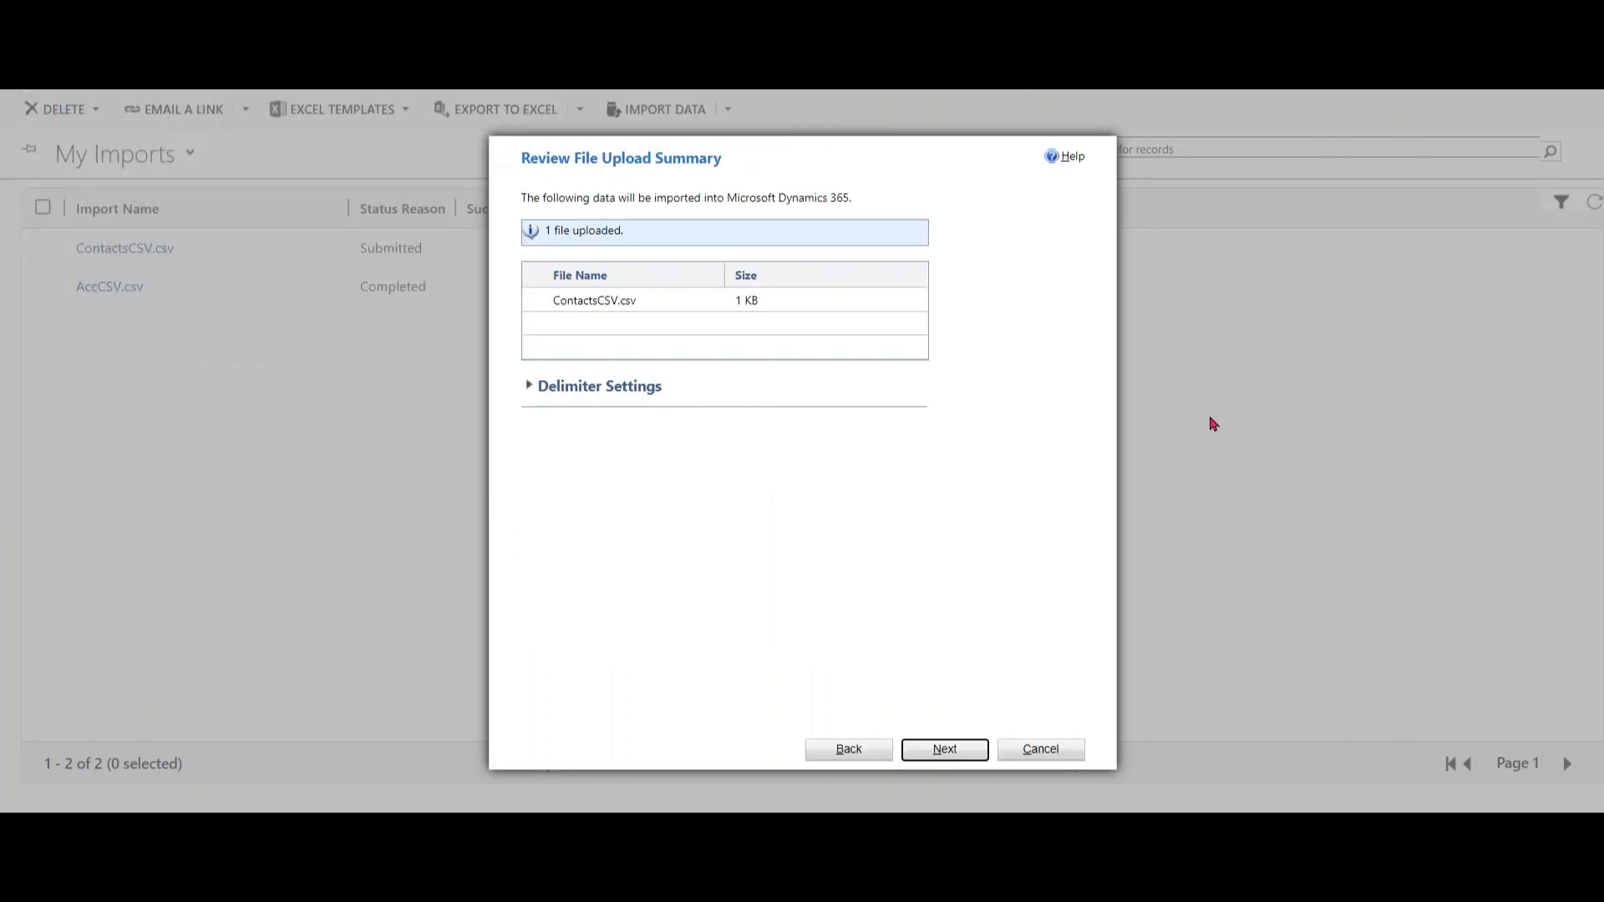
# Accept the upload summary and default data map, then set the record type to Contact.
pyautogui.click(950, 754)
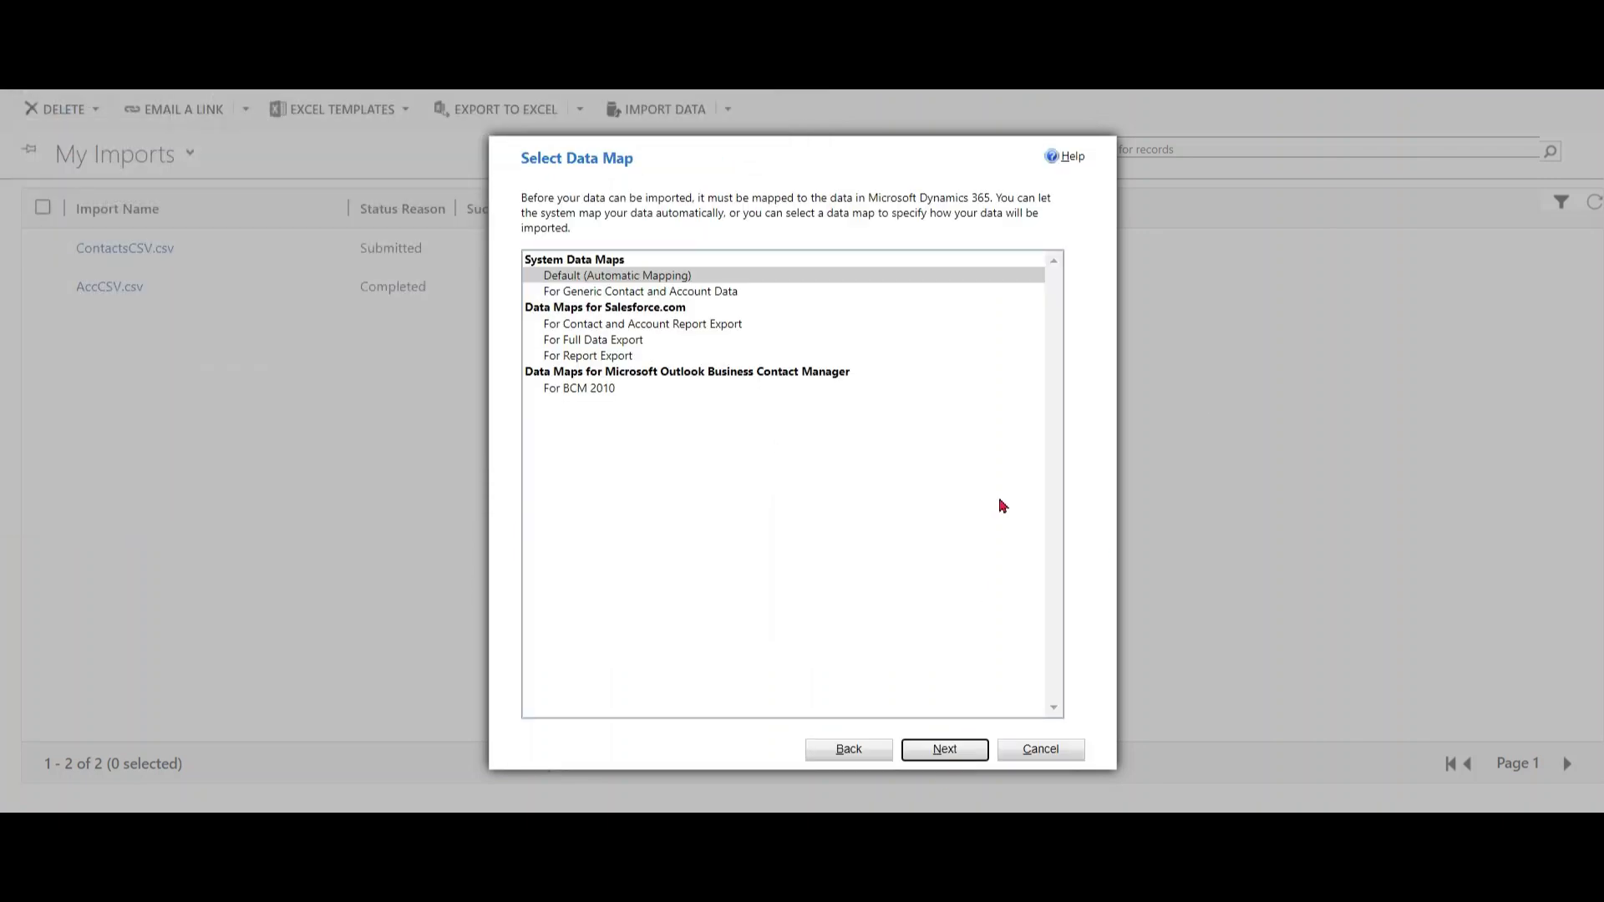
pyautogui.click(957, 752)
pyautogui.click(918, 331)
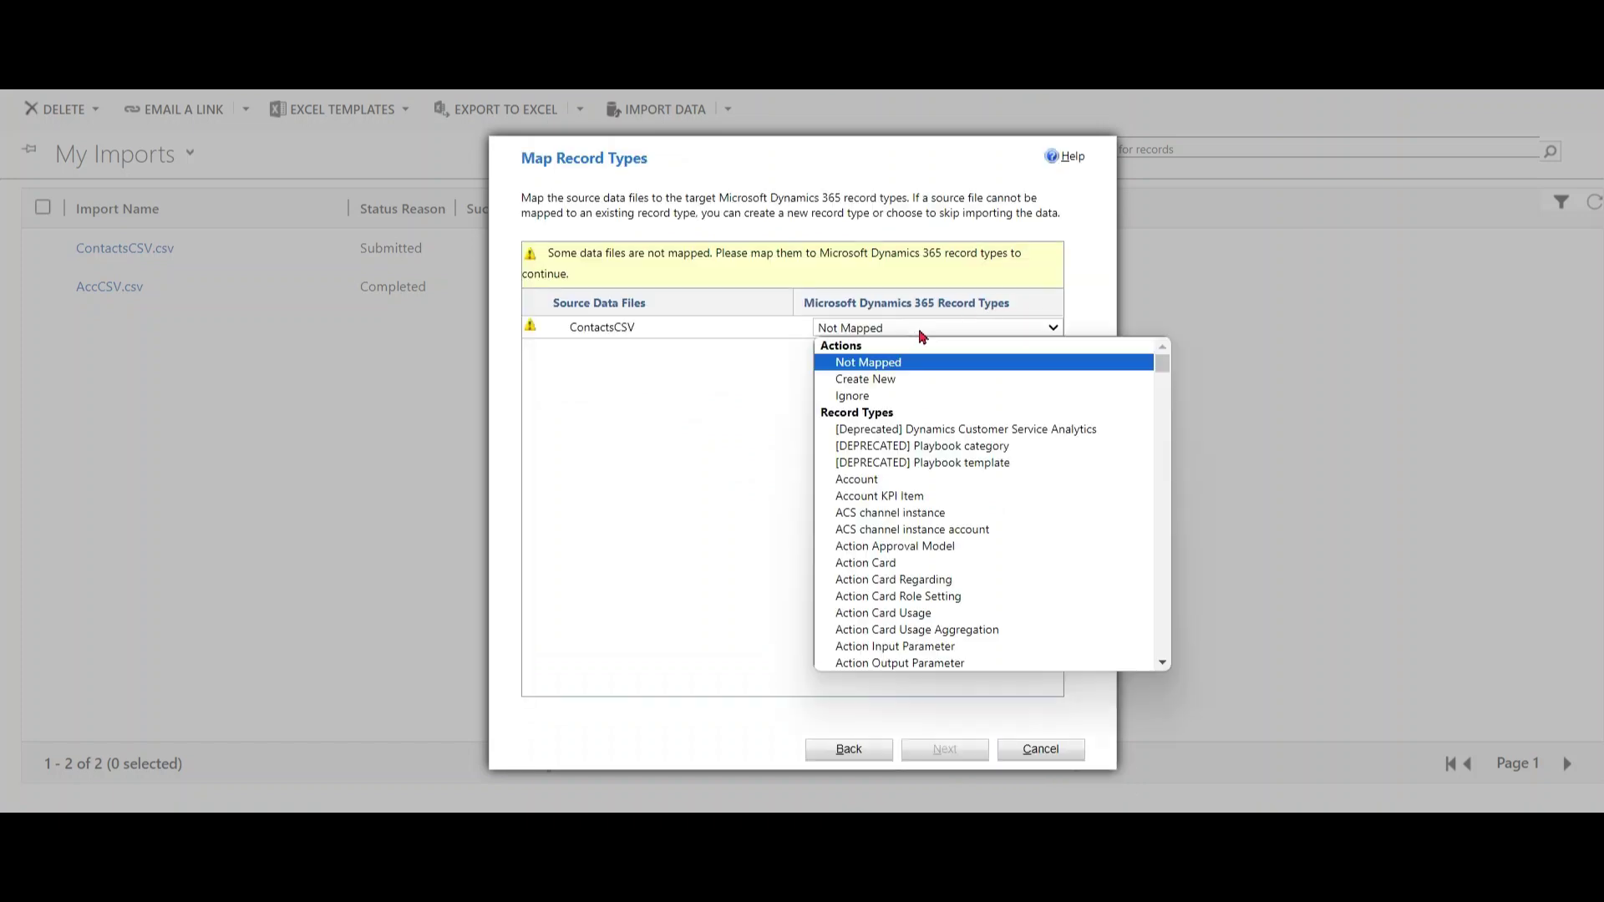
pyautogui.write('co')
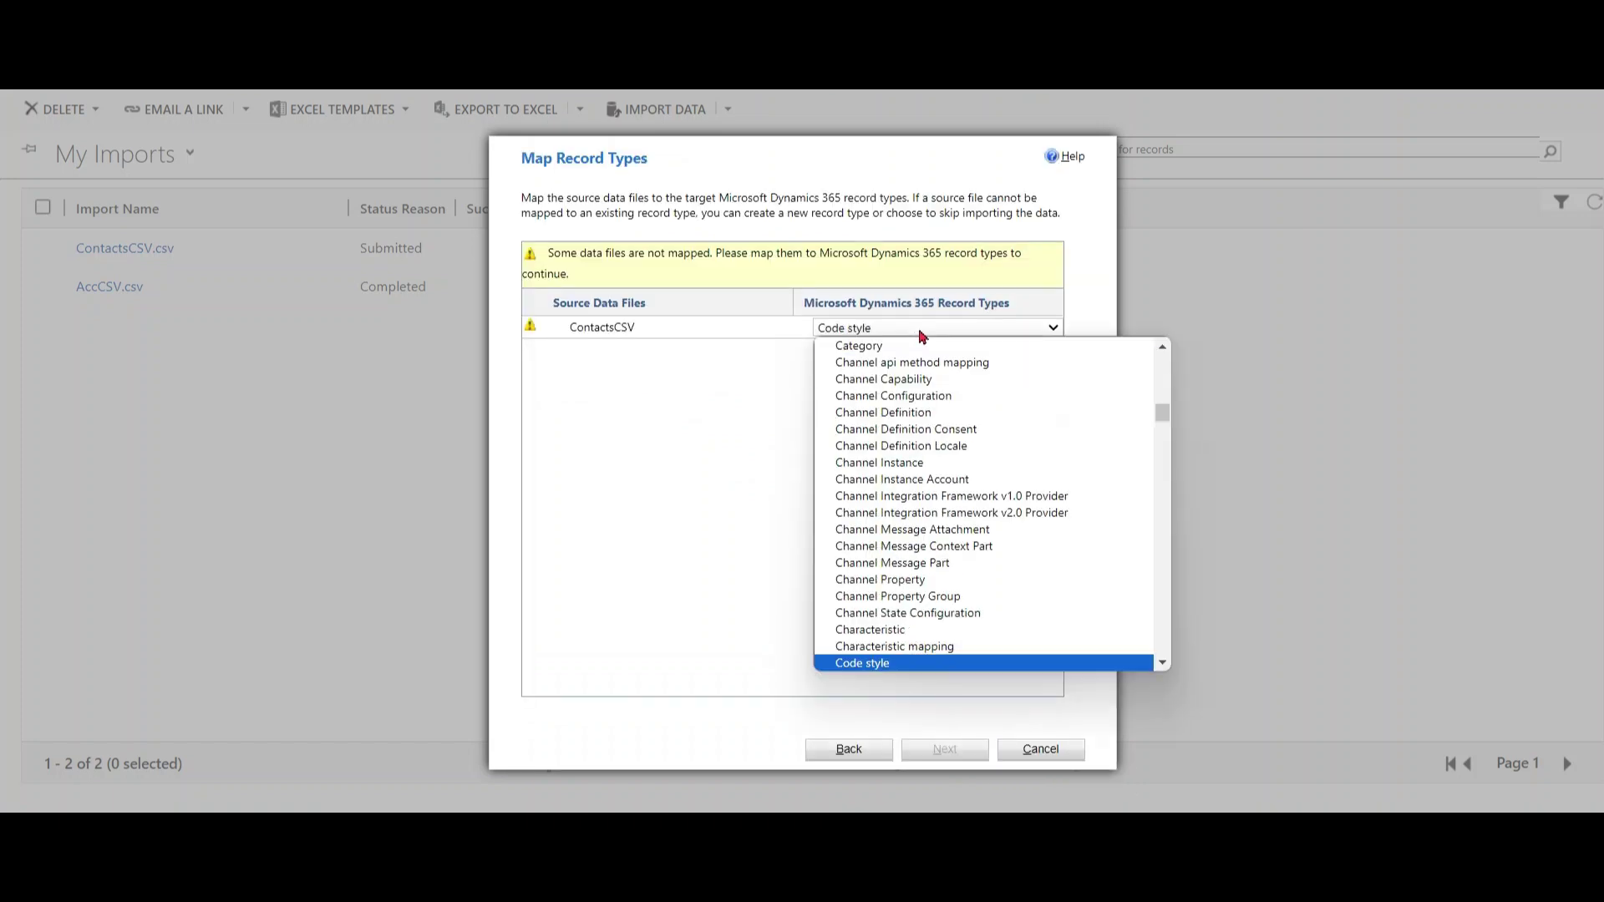
pyautogui.write('ncontact')
pyautogui.press('Down')
pyautogui.press('Up')
pyautogui.press('Up')
pyautogui.press('Return')
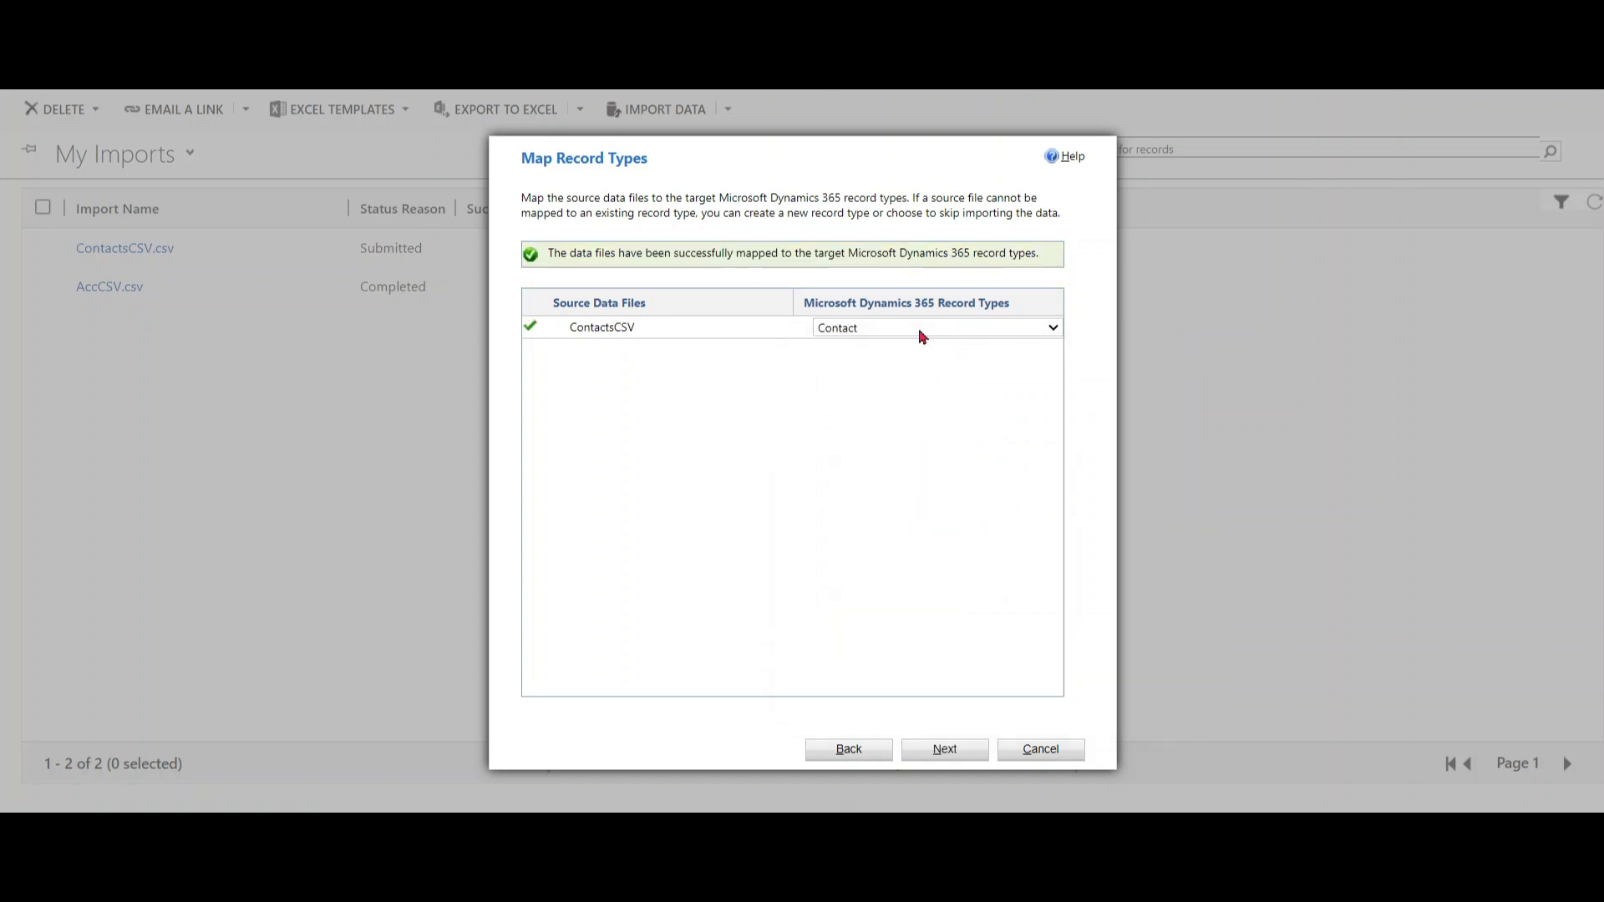
# Map Continent to a new option-set field with values Africa, Asia, Europe and North America.
pyautogui.click(963, 755)
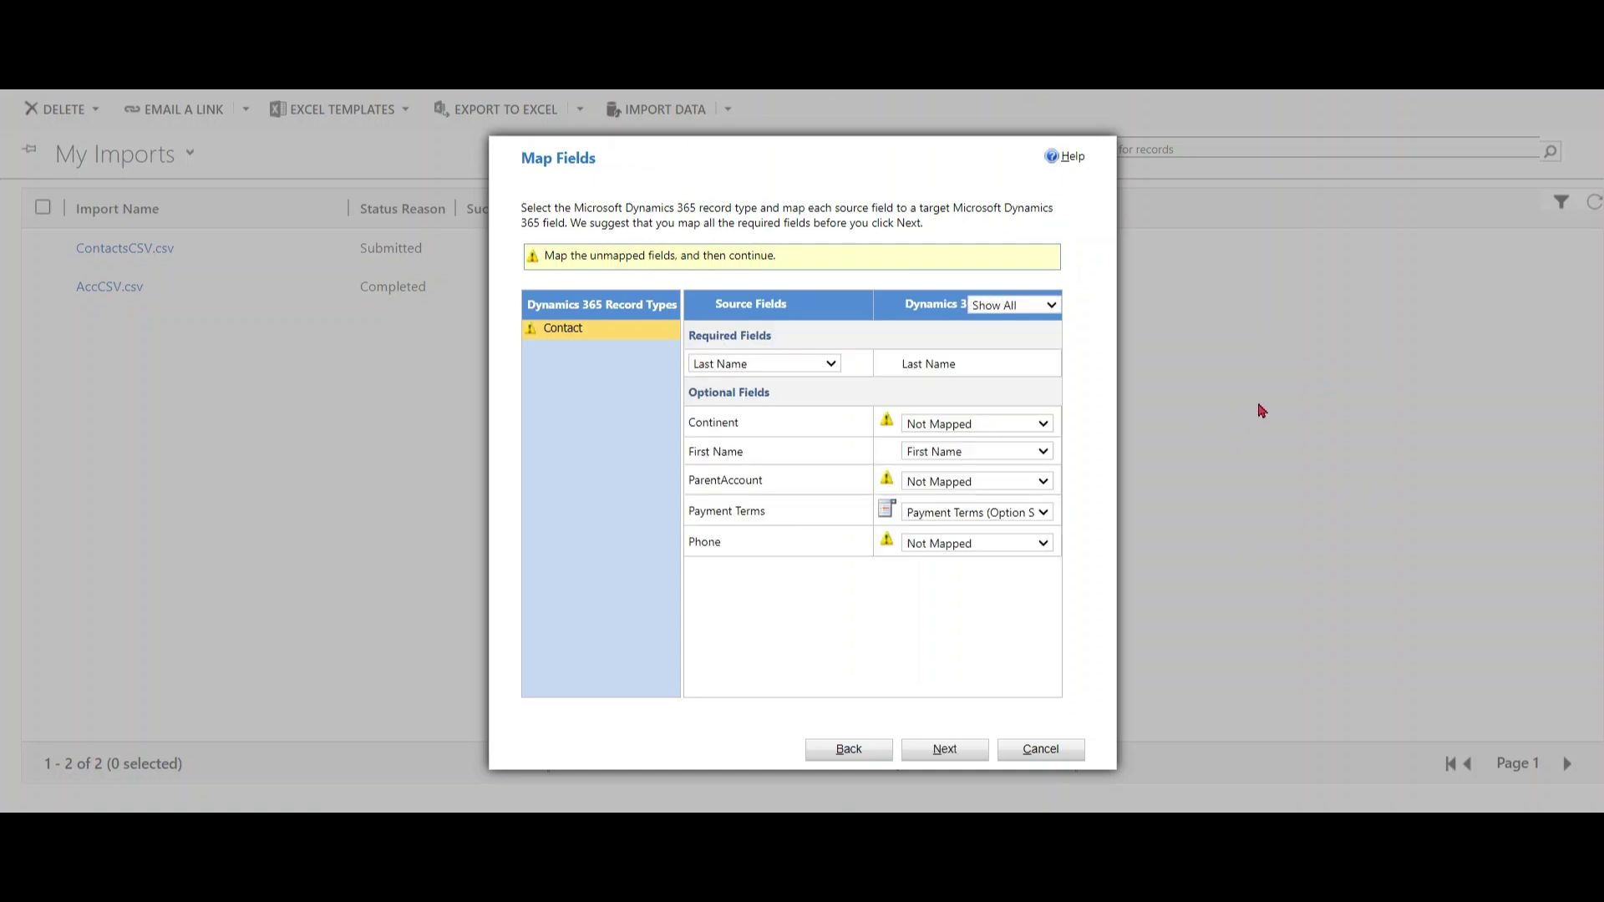
pyautogui.click(1044, 427)
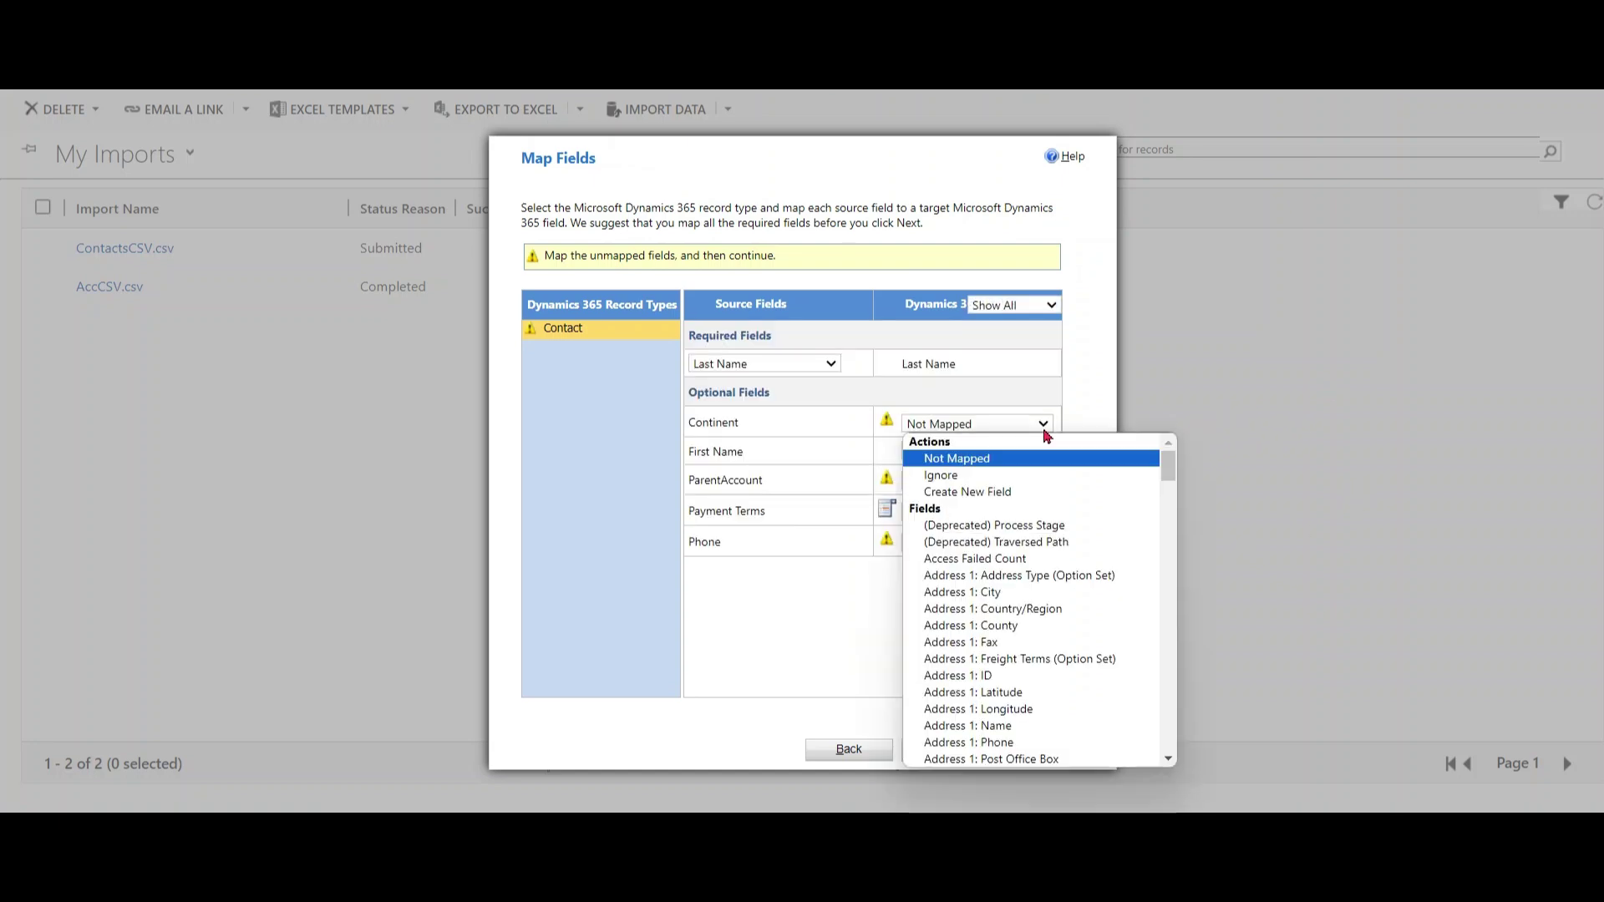
pyautogui.click(1006, 492)
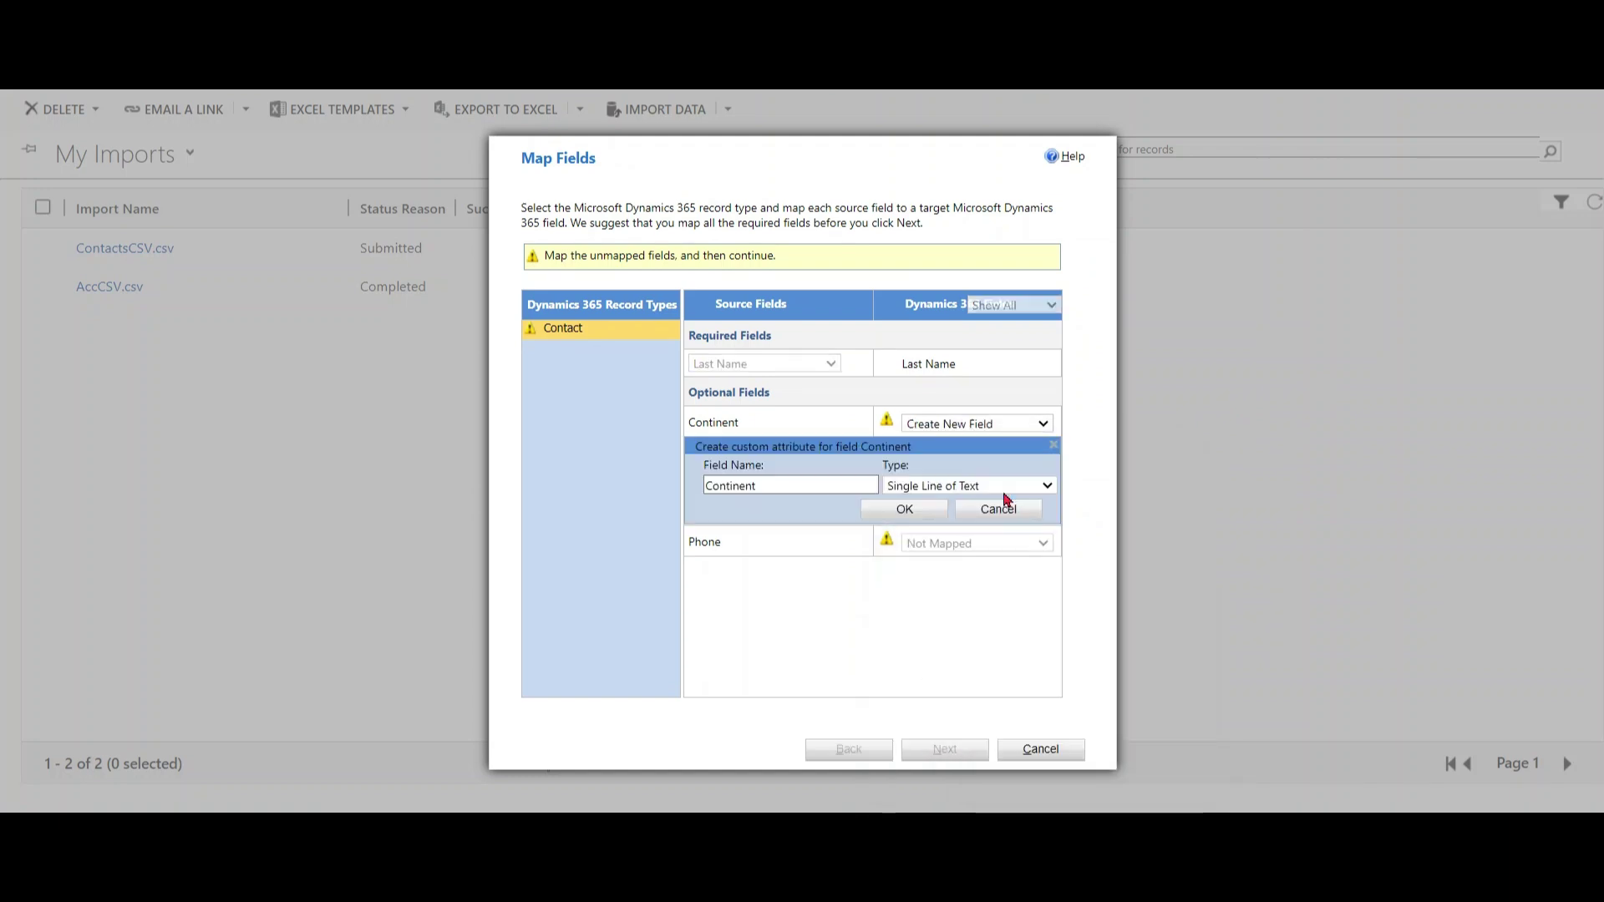
pyautogui.click(1048, 489)
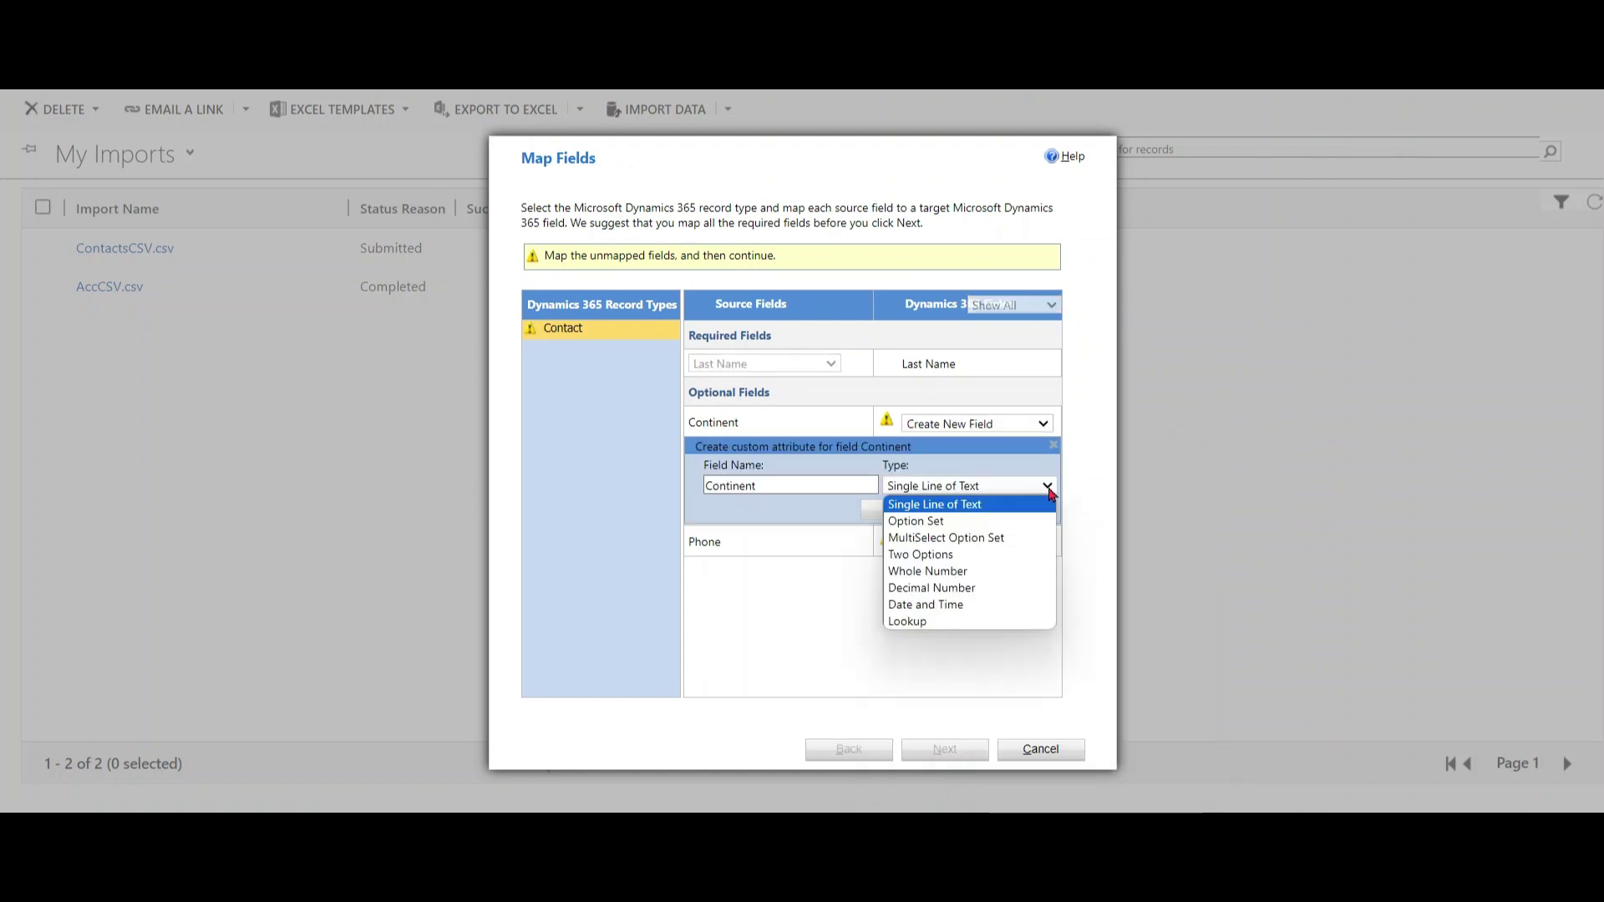
pyautogui.moveTo(917, 810)
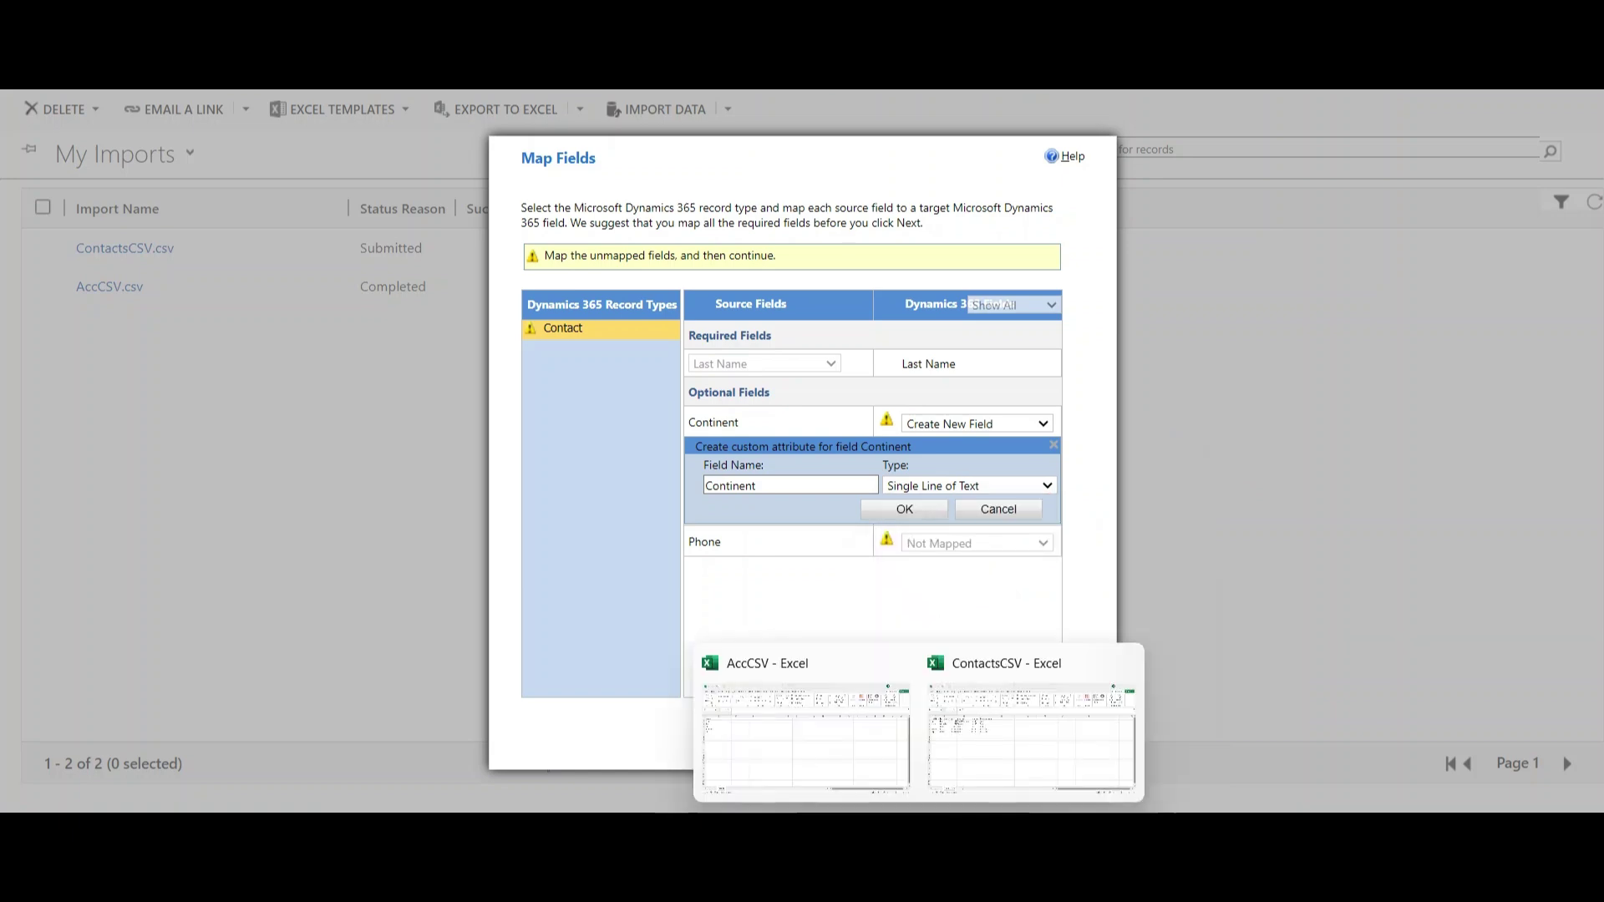
pyautogui.click(1010, 731)
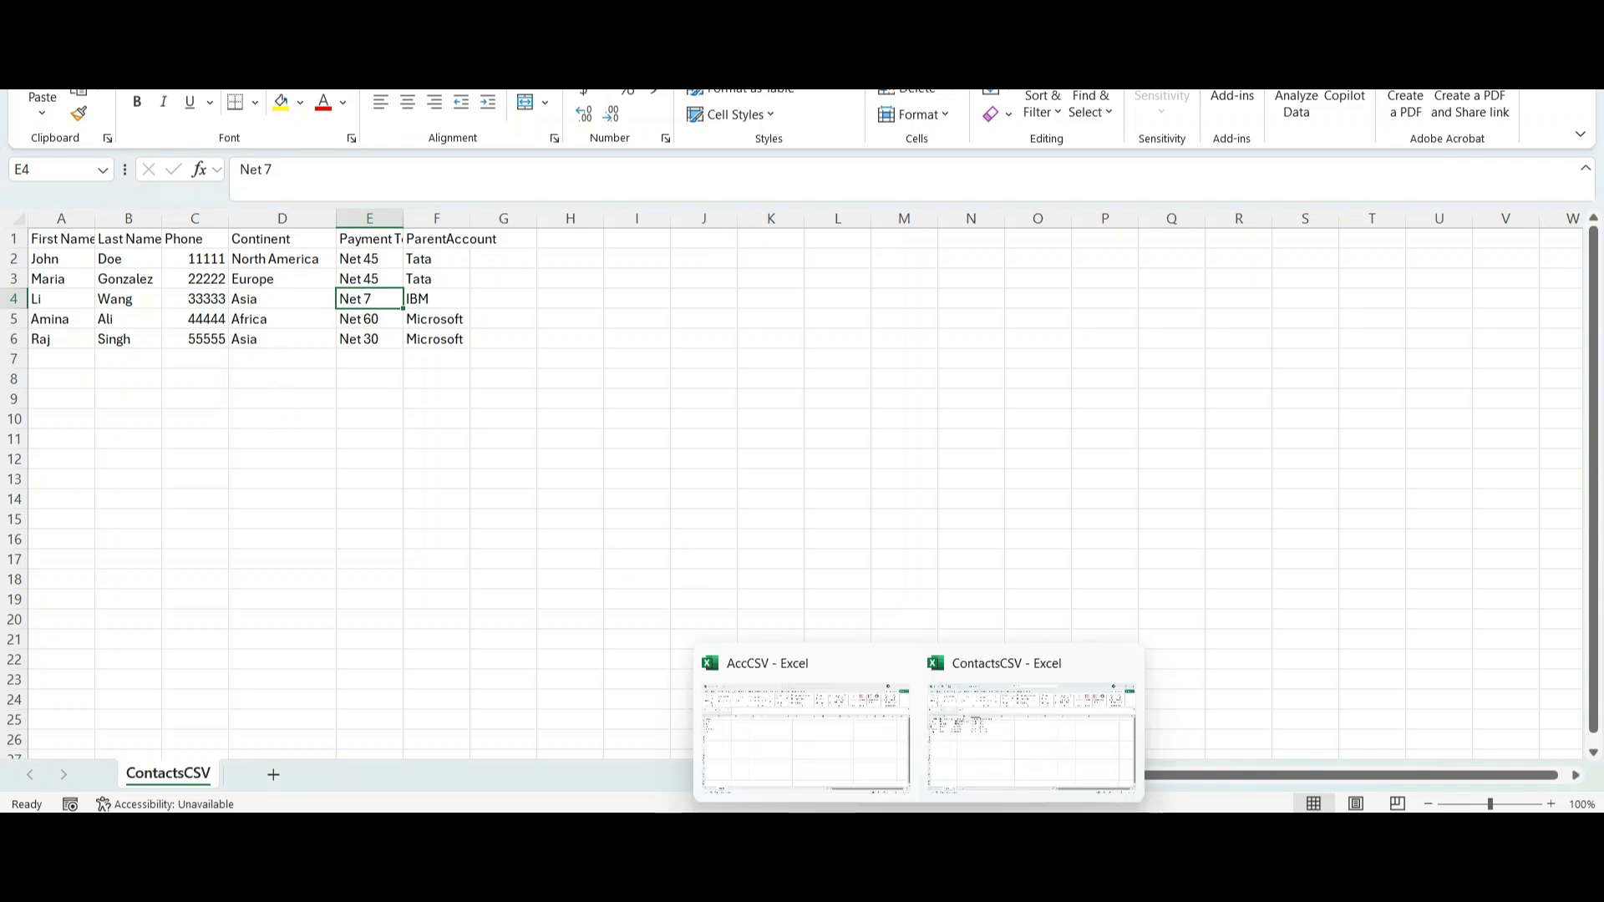
pyautogui.click(913, 747)
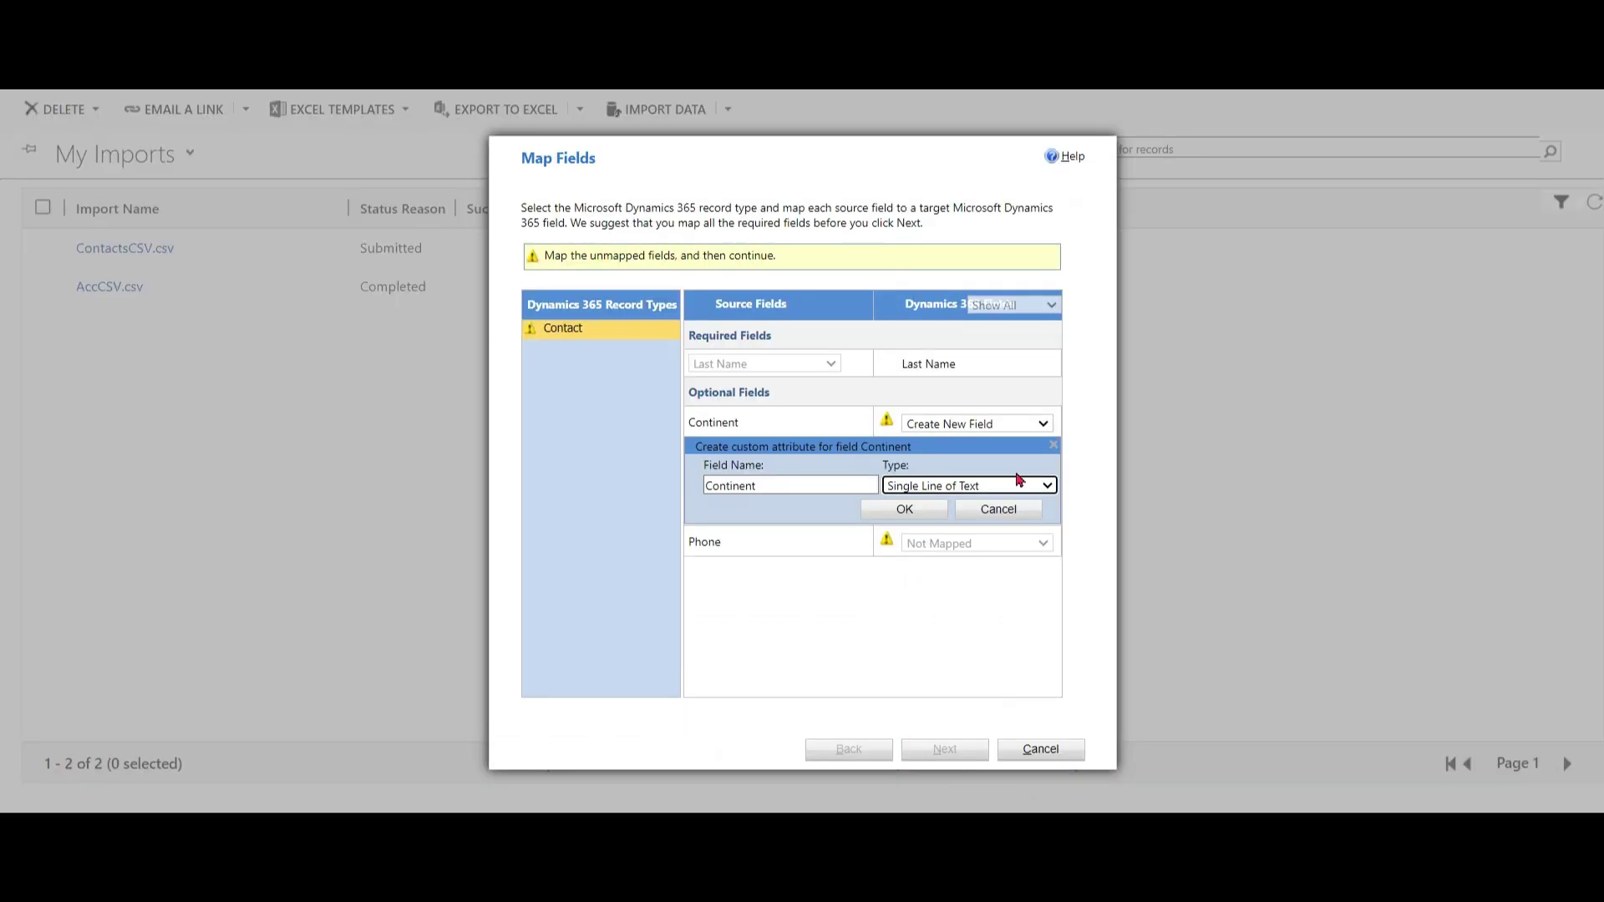
pyautogui.click(1044, 485)
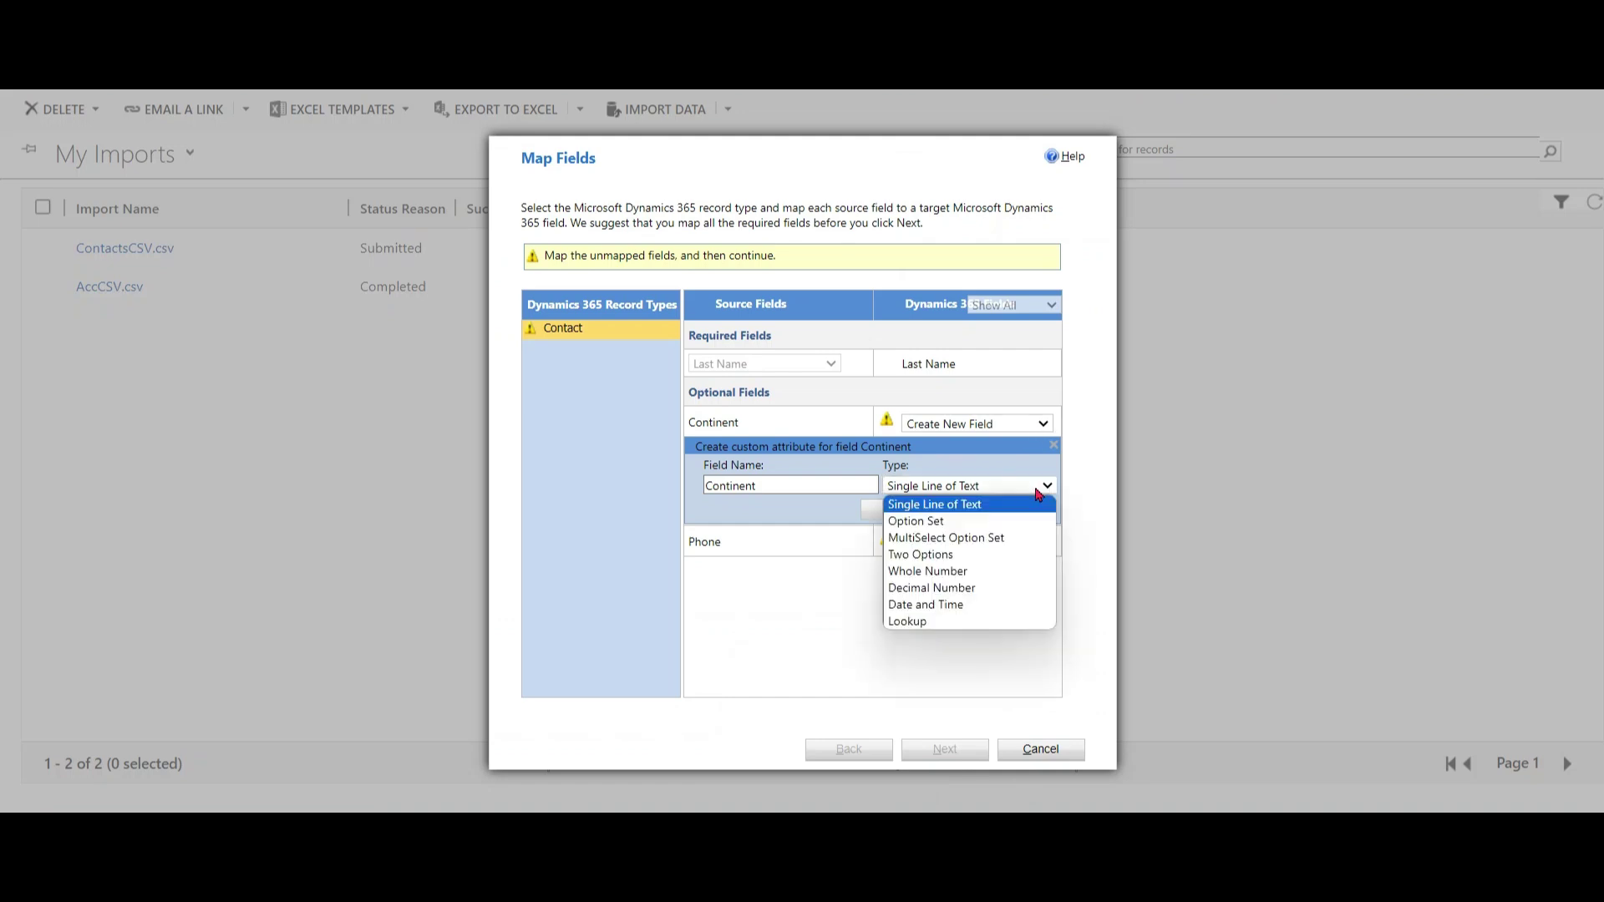
pyautogui.click(984, 519)
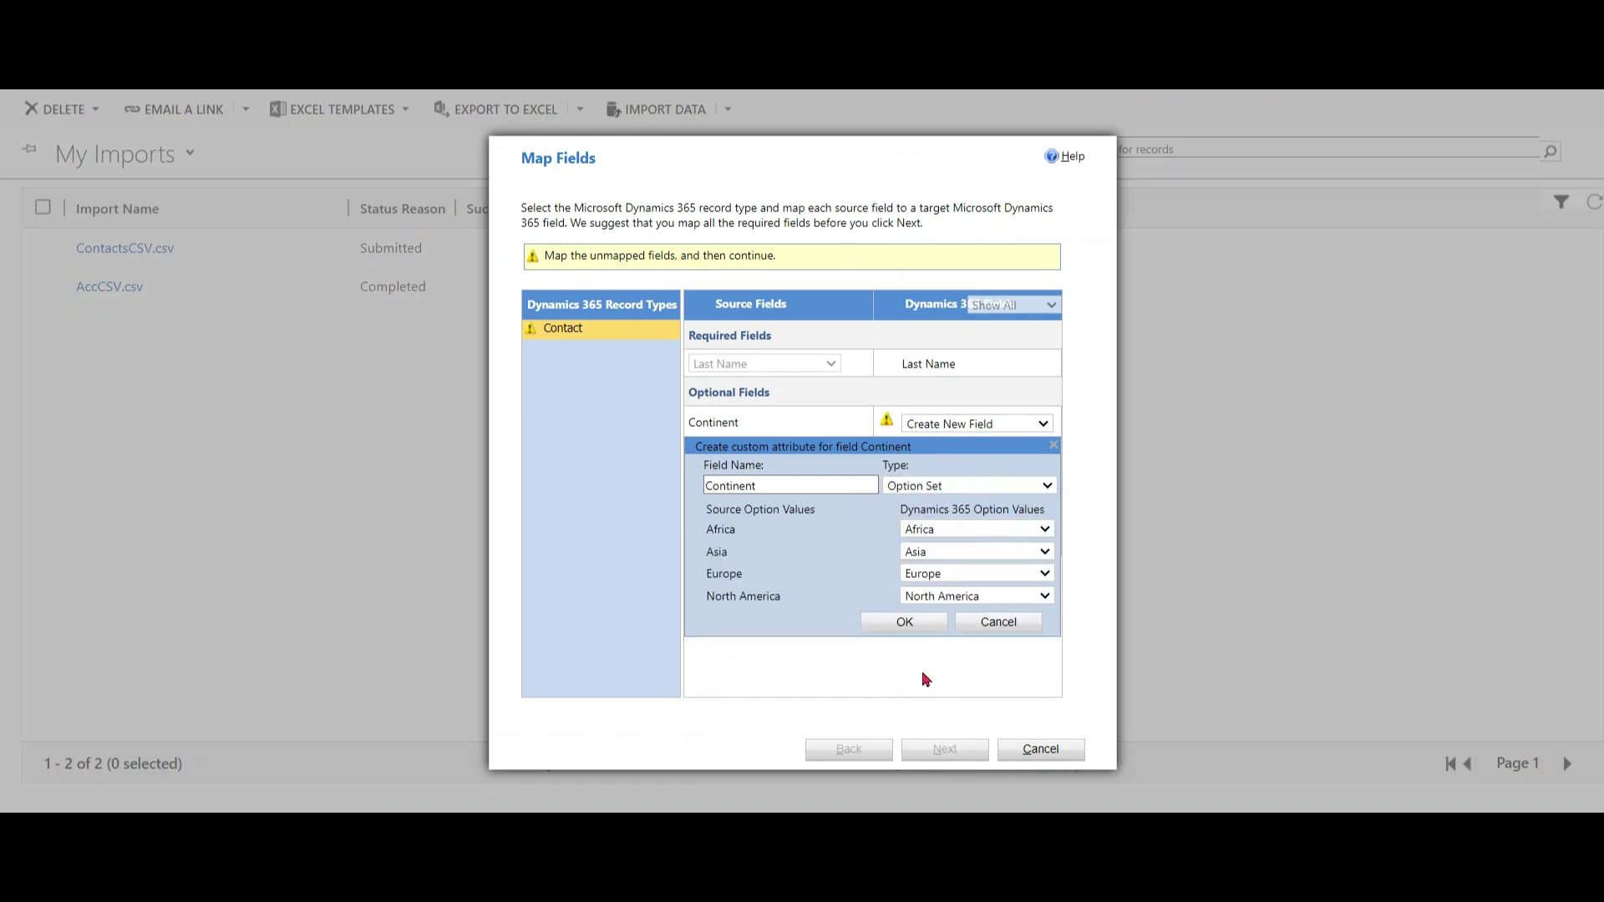
pyautogui.click(917, 630)
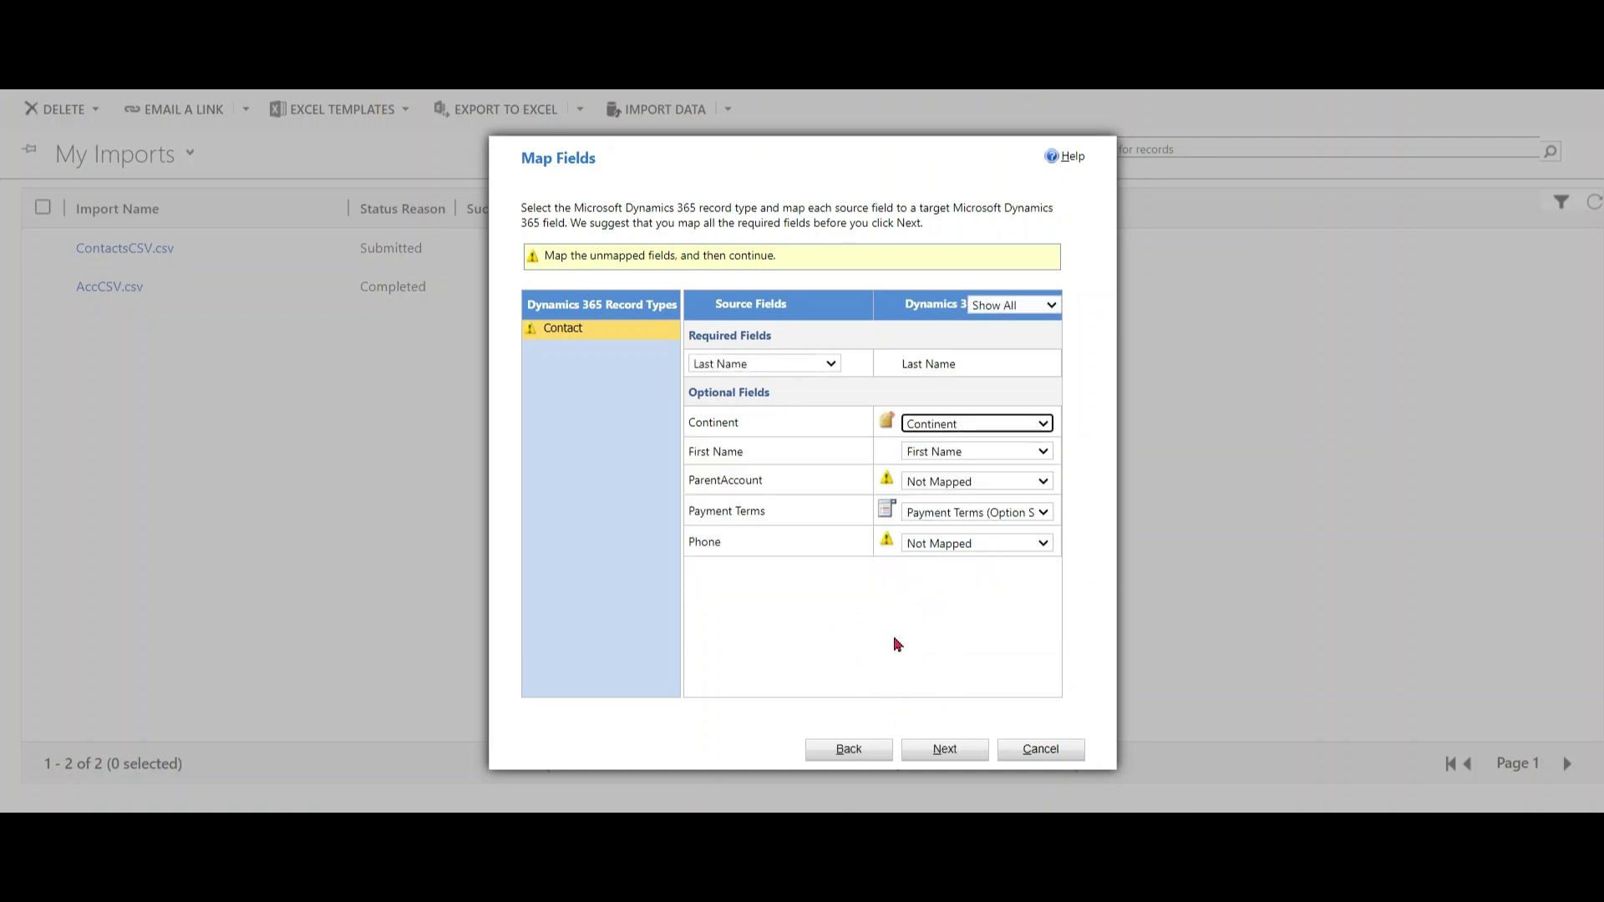
# Map the Phone column to Business Phone.
pyautogui.click(1041, 546)
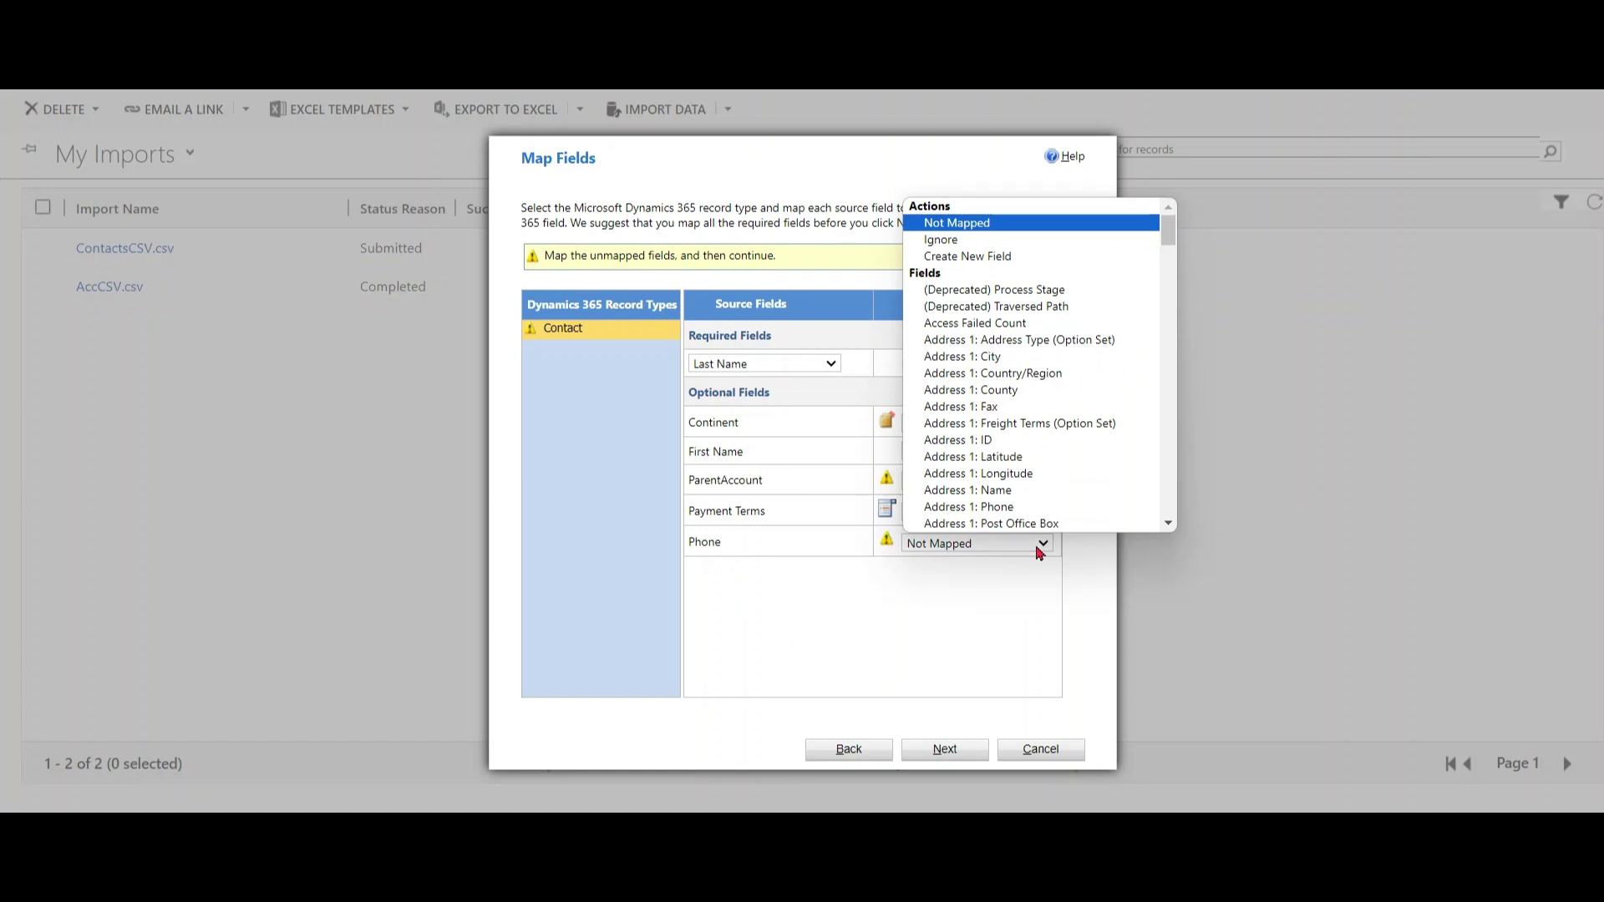
pyautogui.write('bu')
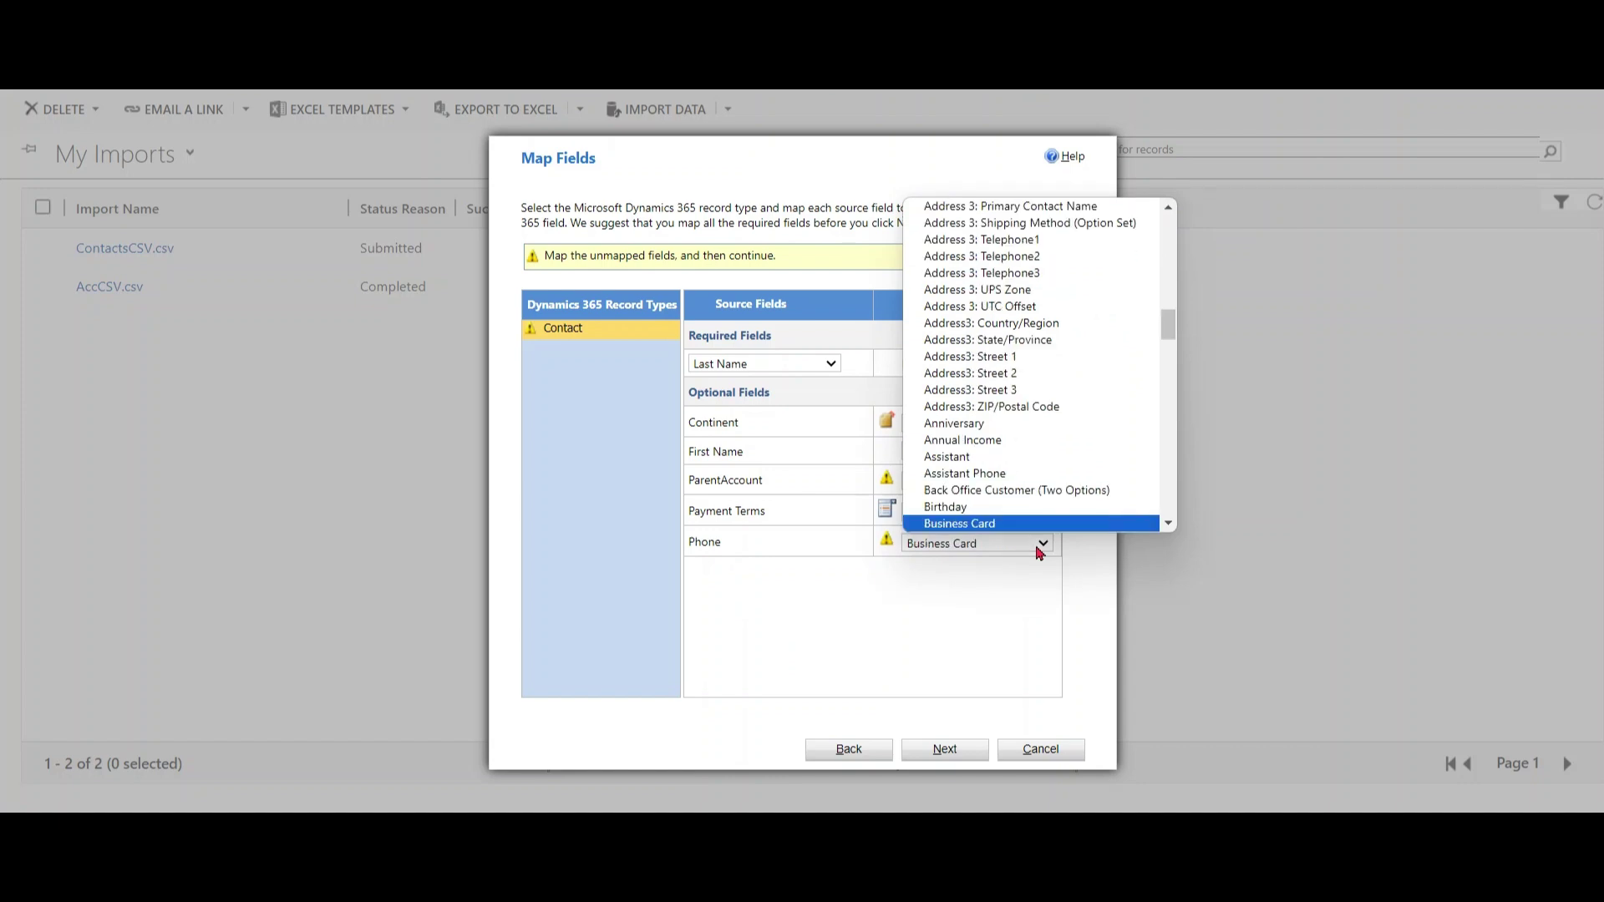
pyautogui.press('Down')
pyautogui.press('Return')
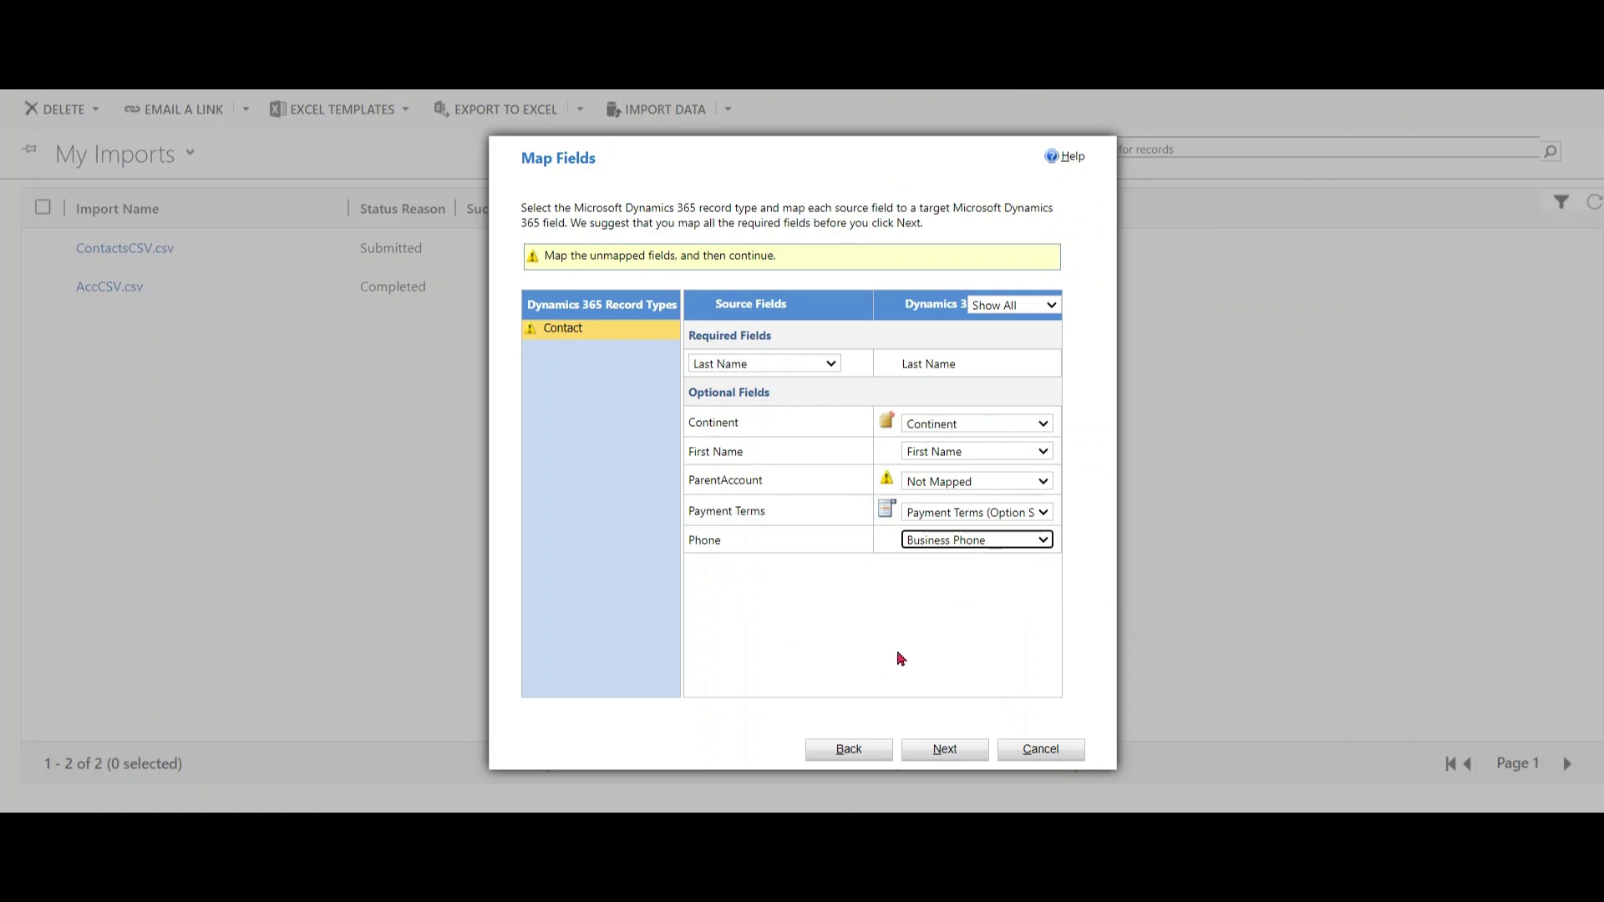
# Keep Payment Terms' field mapping and open its option values for Net 30, 45, 60 and 7.
pyautogui.click(1046, 520)
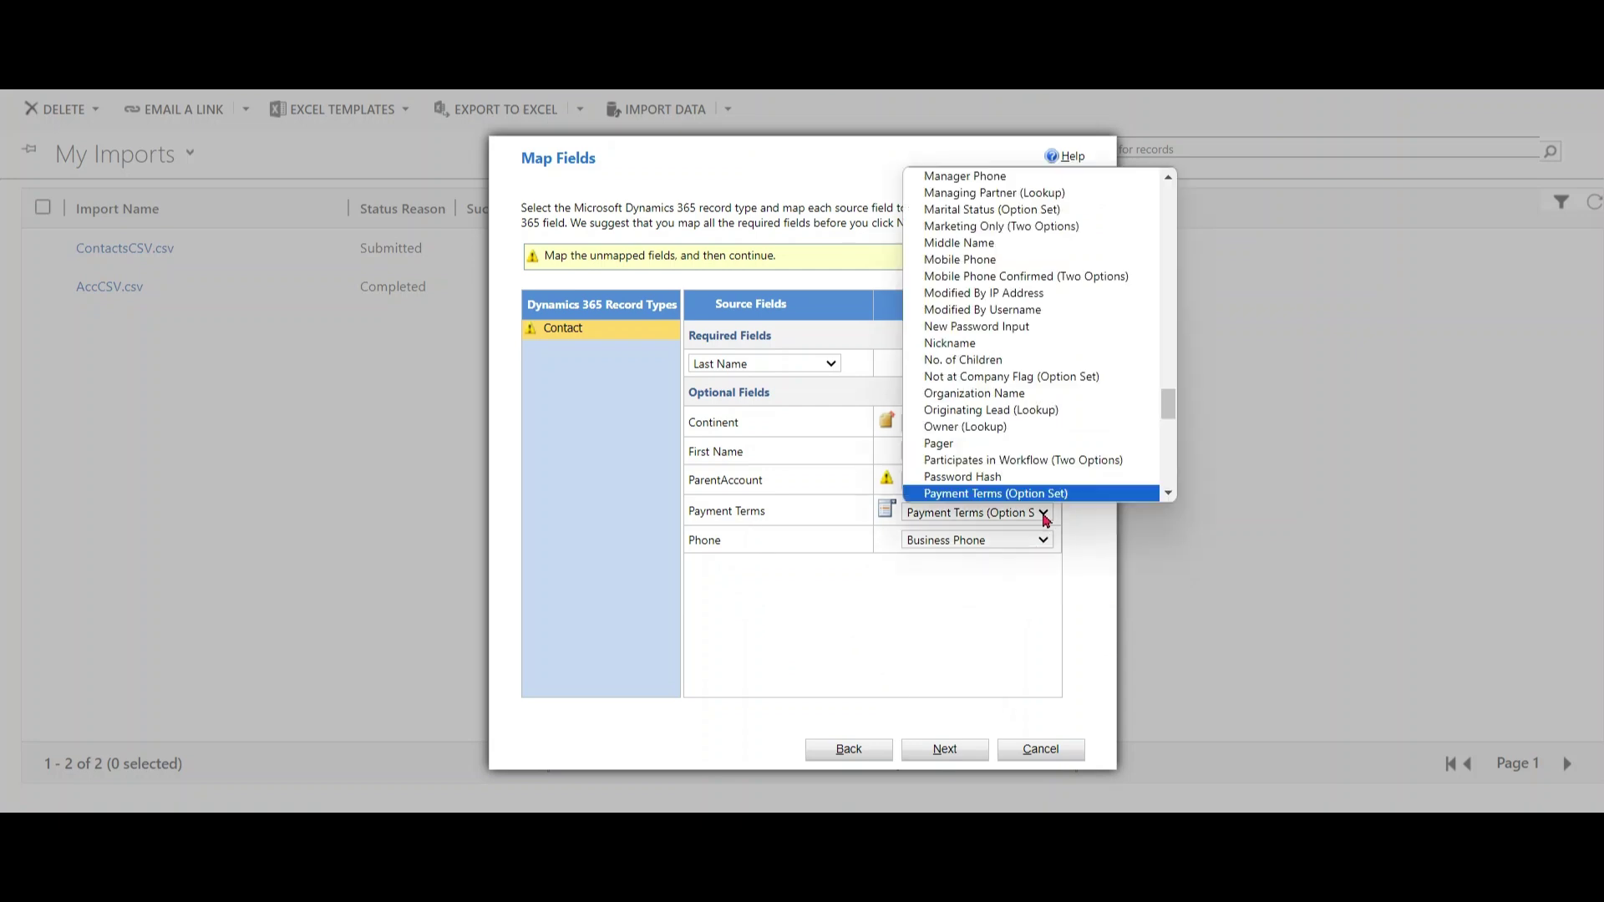
pyautogui.click(1046, 521)
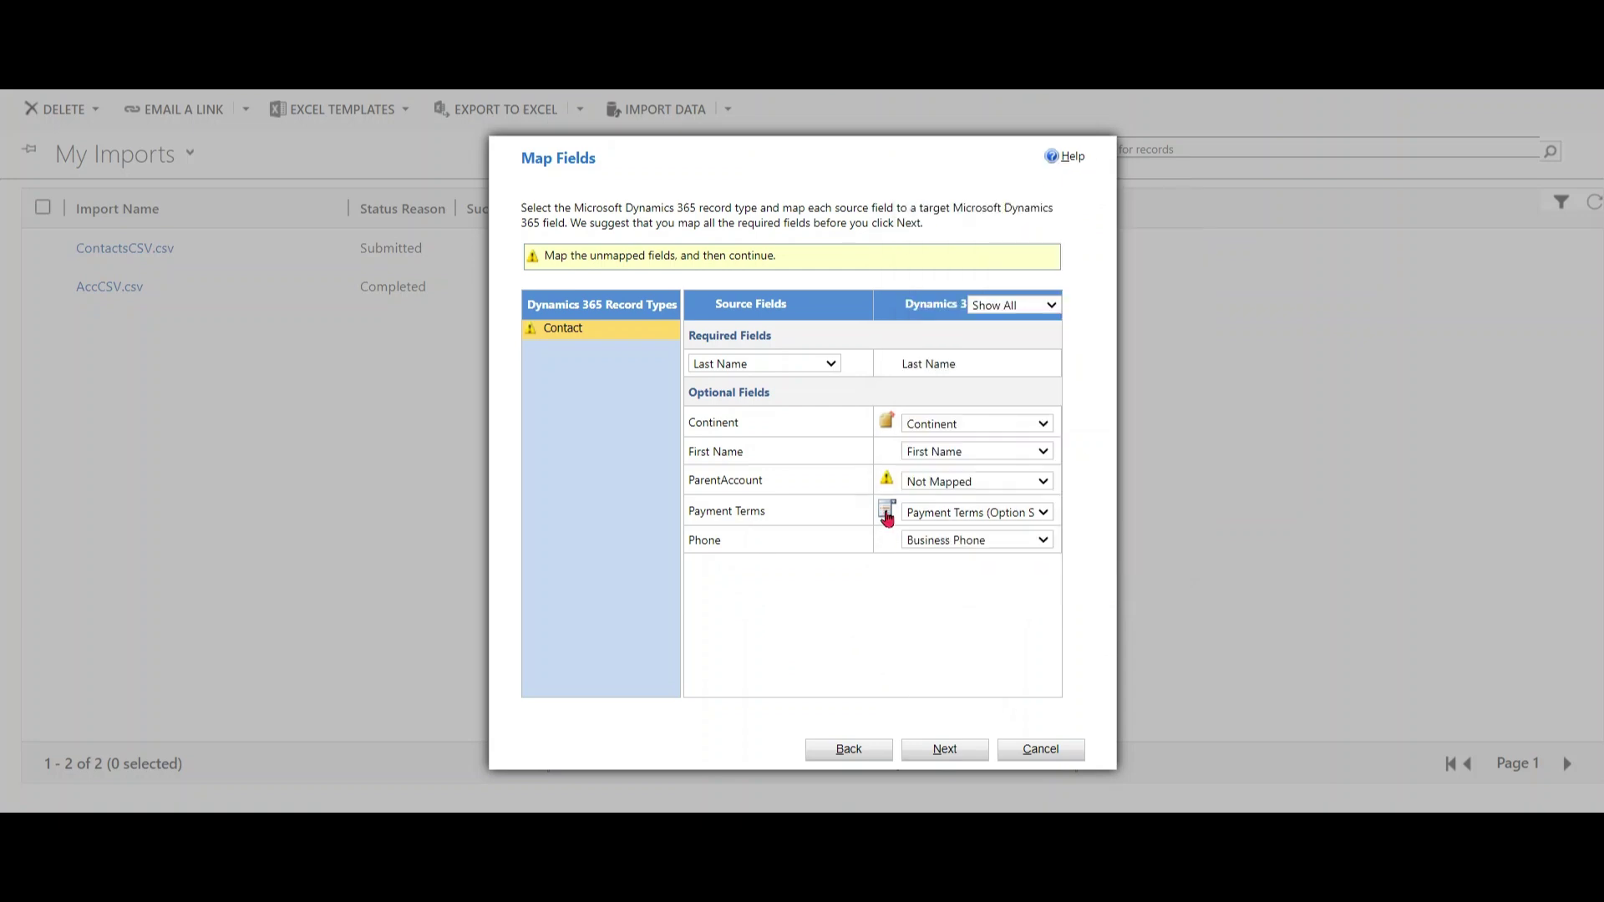
pyautogui.click(887, 516)
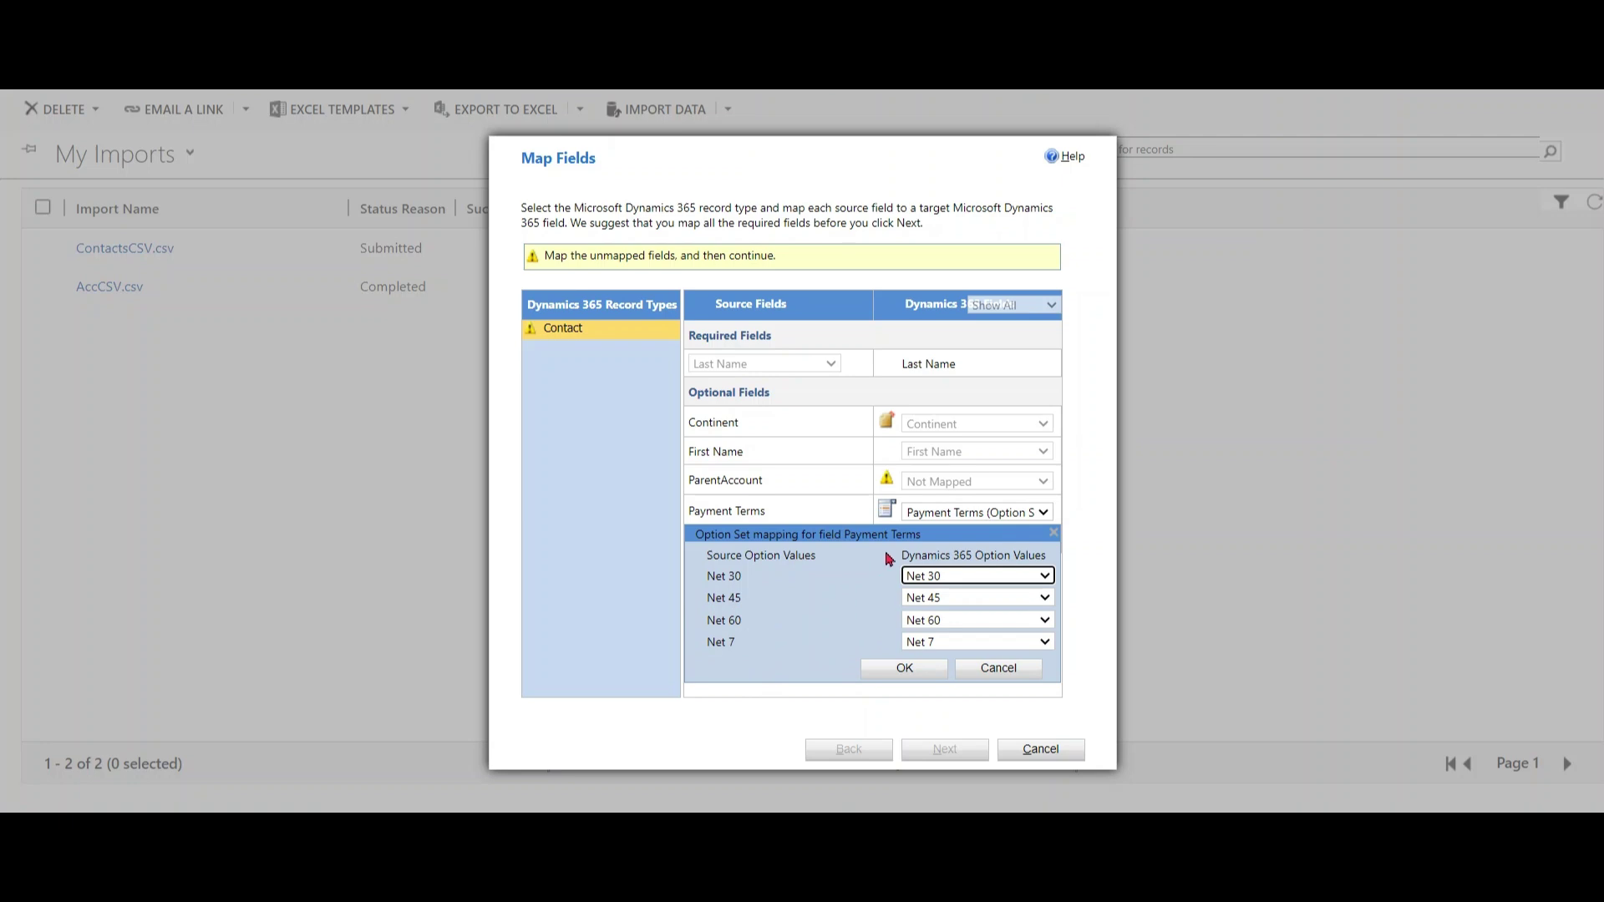
# Confirm the Payment Terms values, then map ParentAccount to Company Name (Lookup) on Account.
pyautogui.click(912, 670)
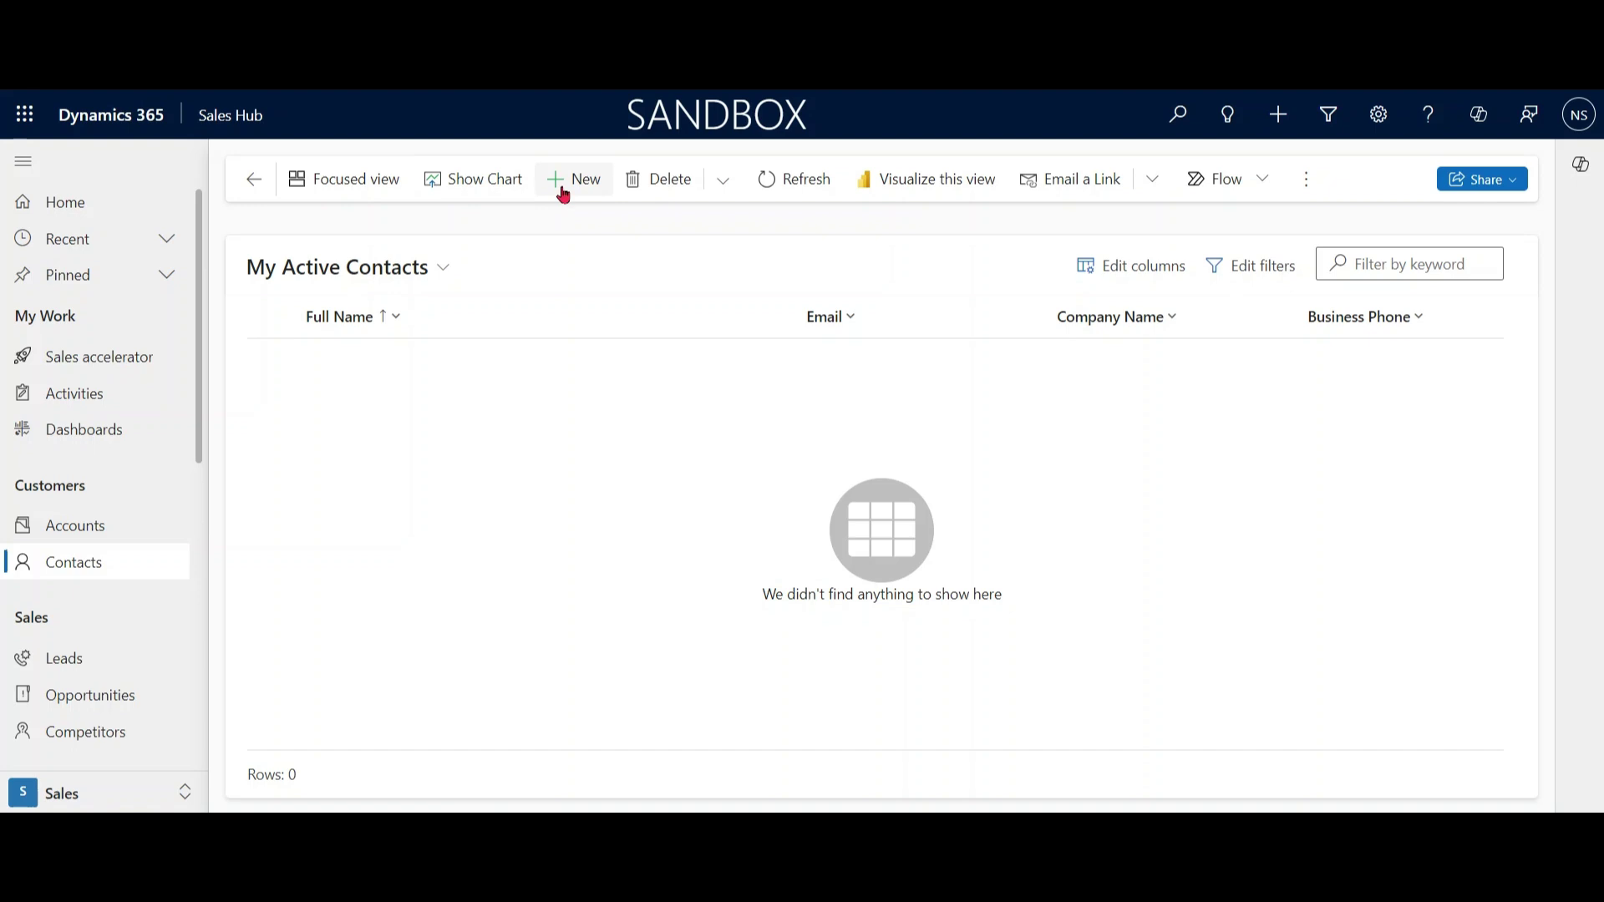
pyautogui.click(583, 182)
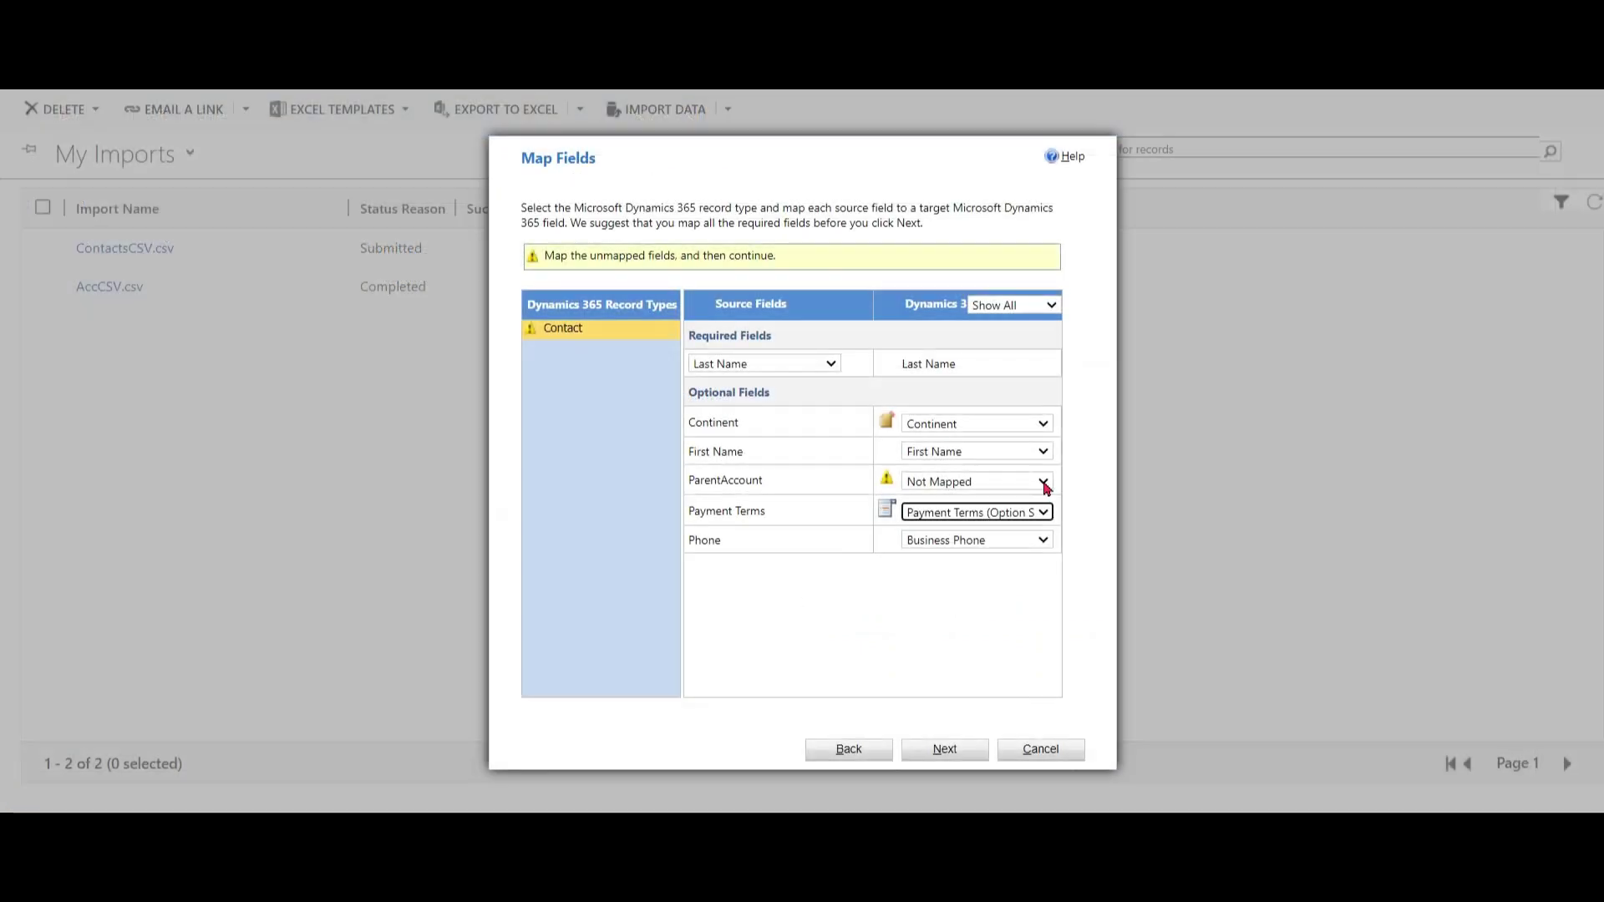
pyautogui.click(1042, 481)
pyautogui.write('com')
pyautogui.press('Return')
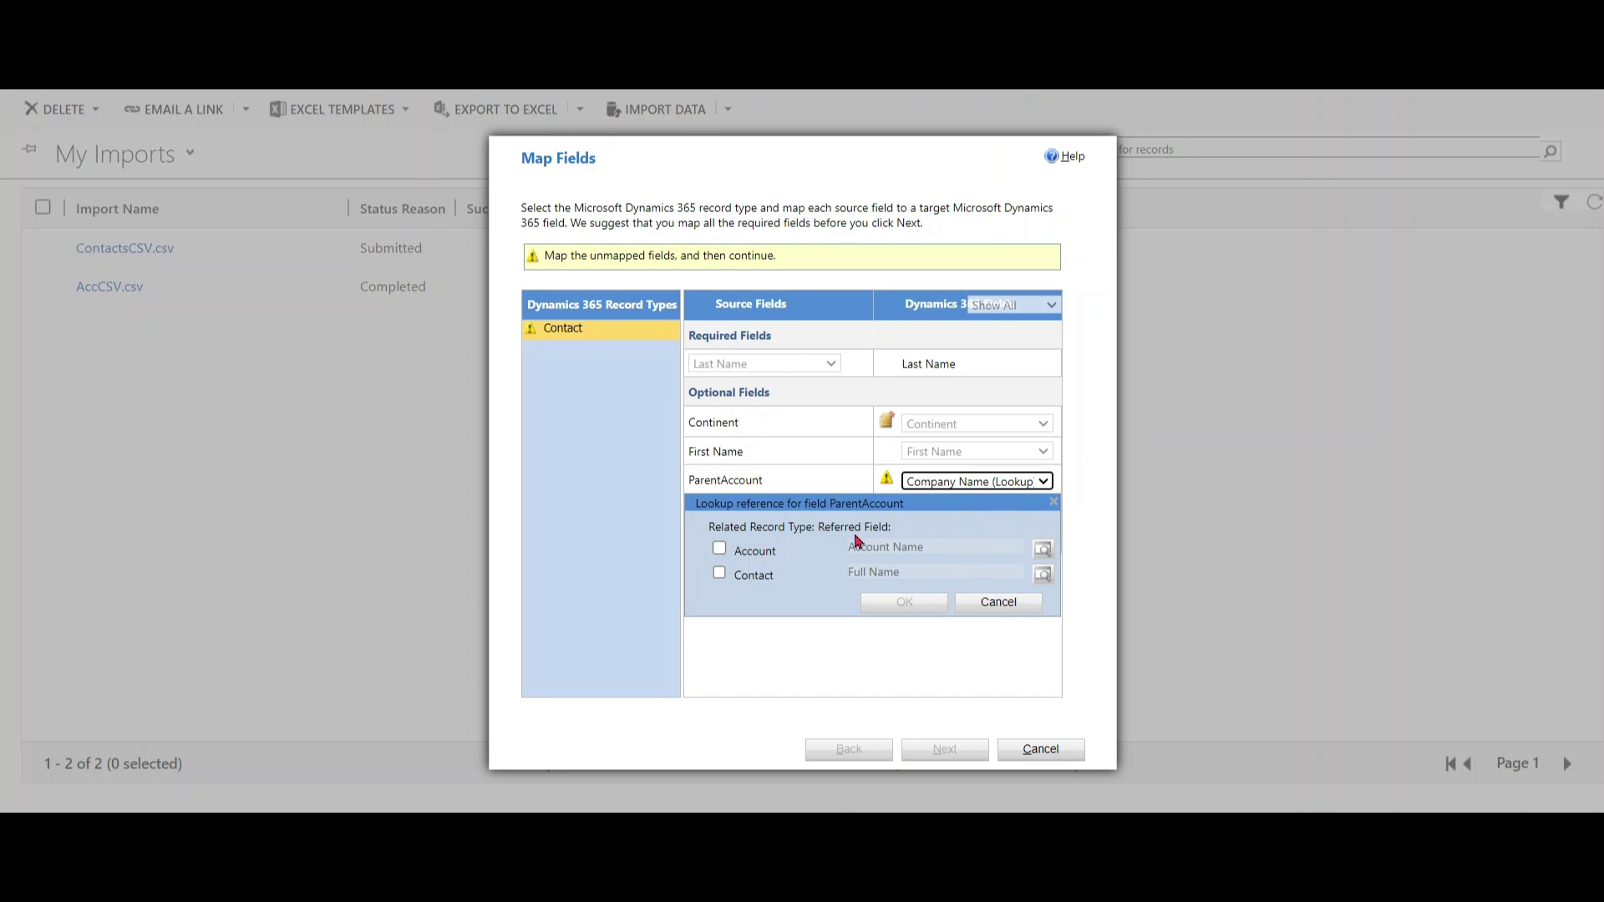
pyautogui.click(720, 549)
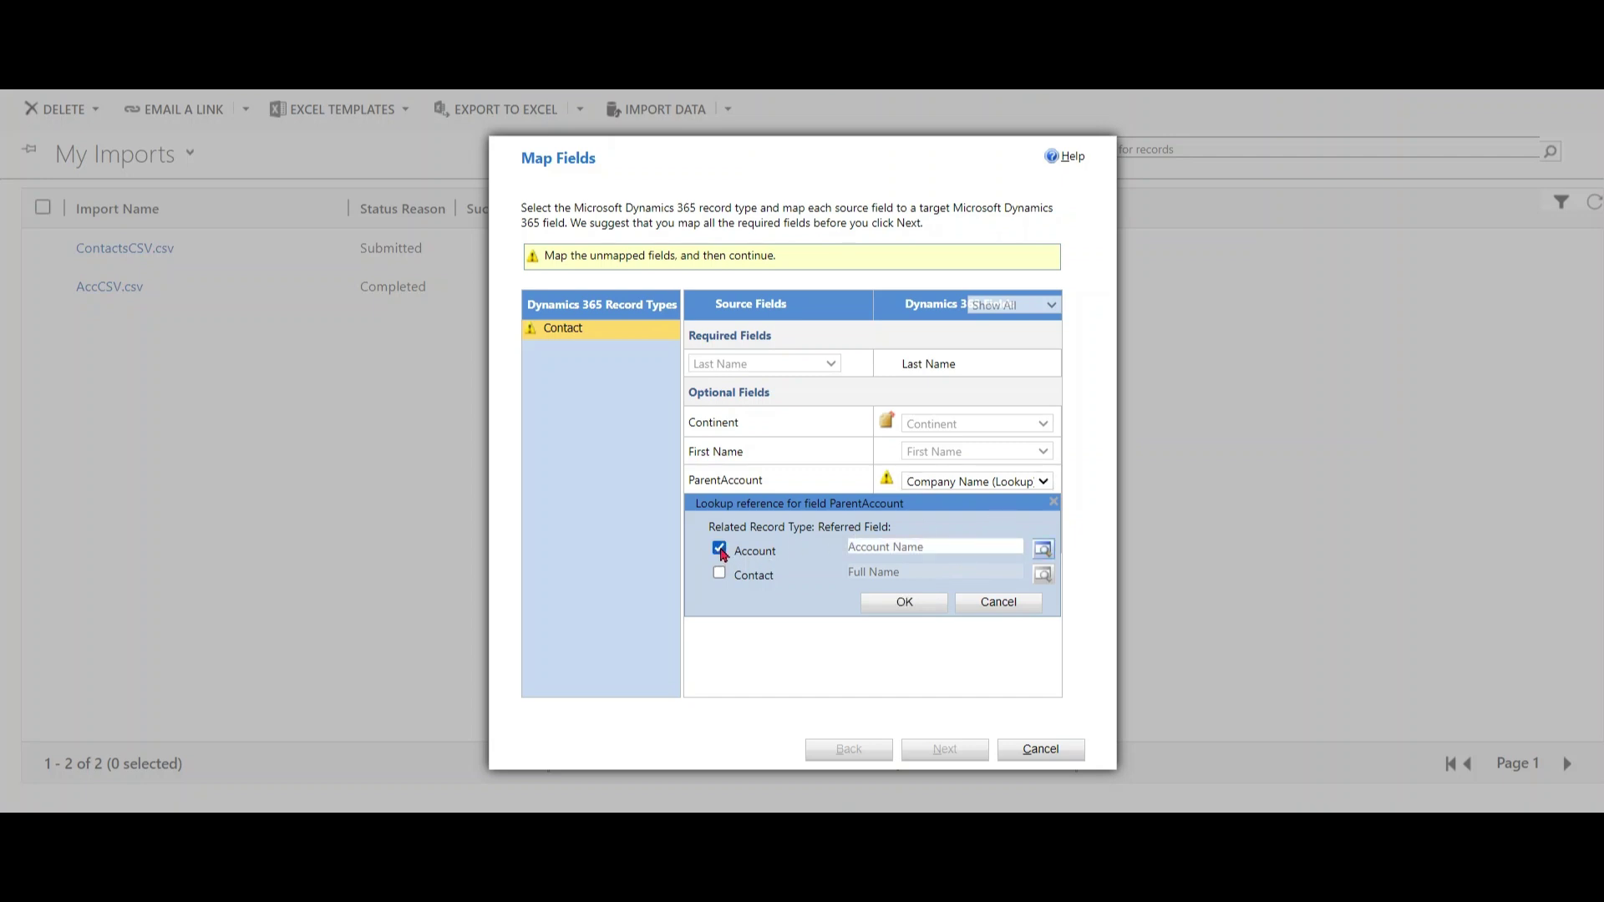
pyautogui.click(911, 603)
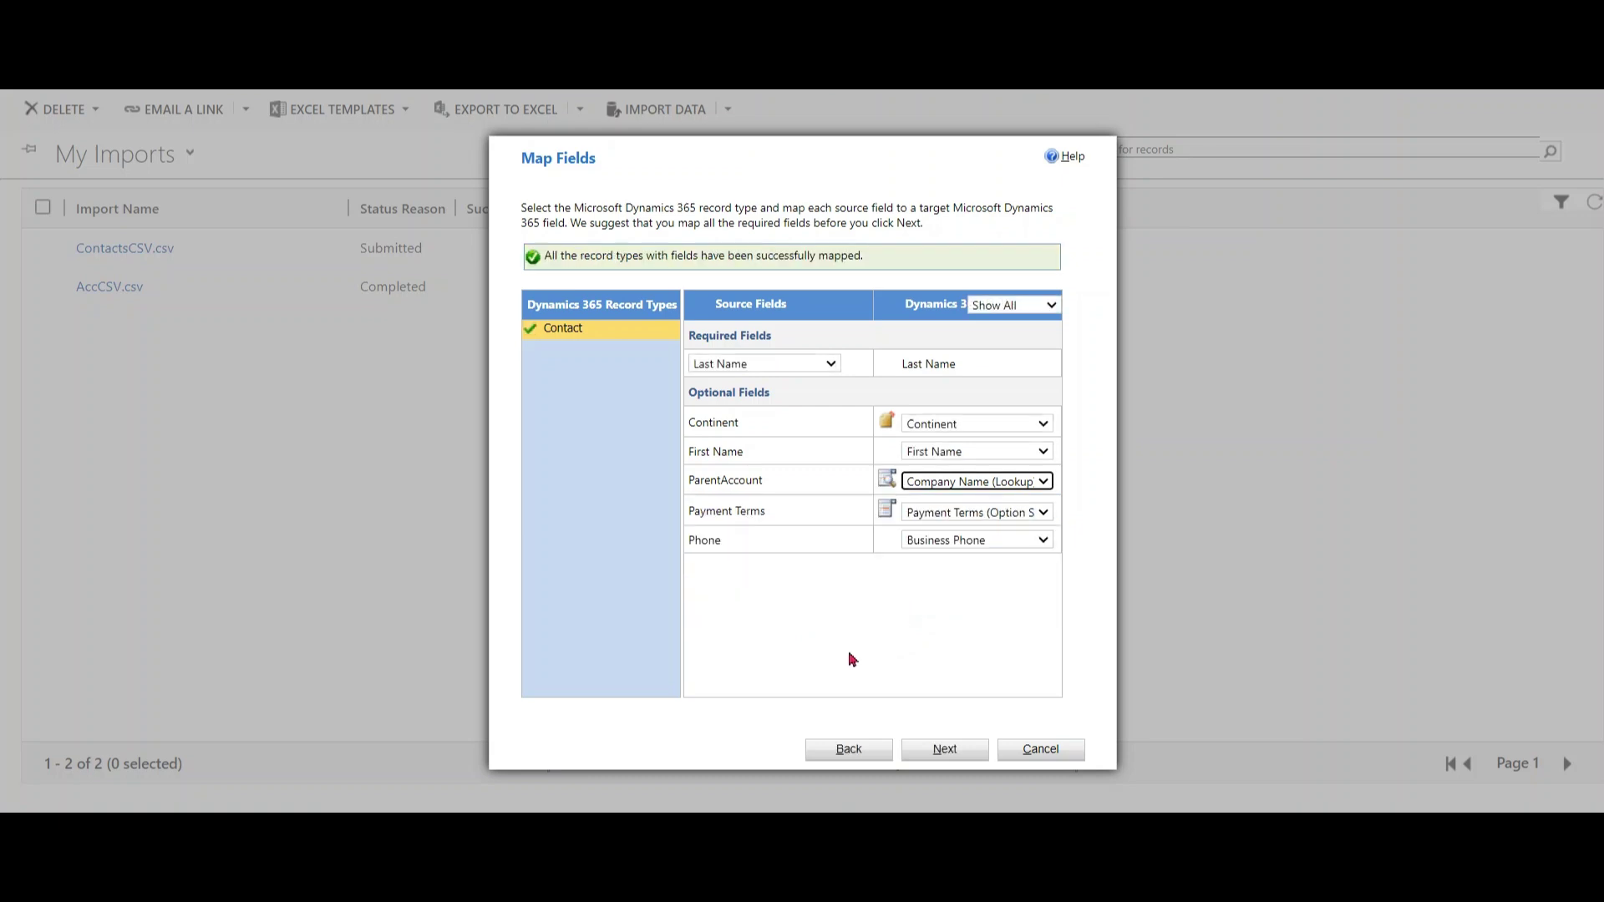
# Save the mapping as data map OurContactMapping, submit the ContactsCSV.csv import, and finish the wizard.
pyautogui.click(957, 757)
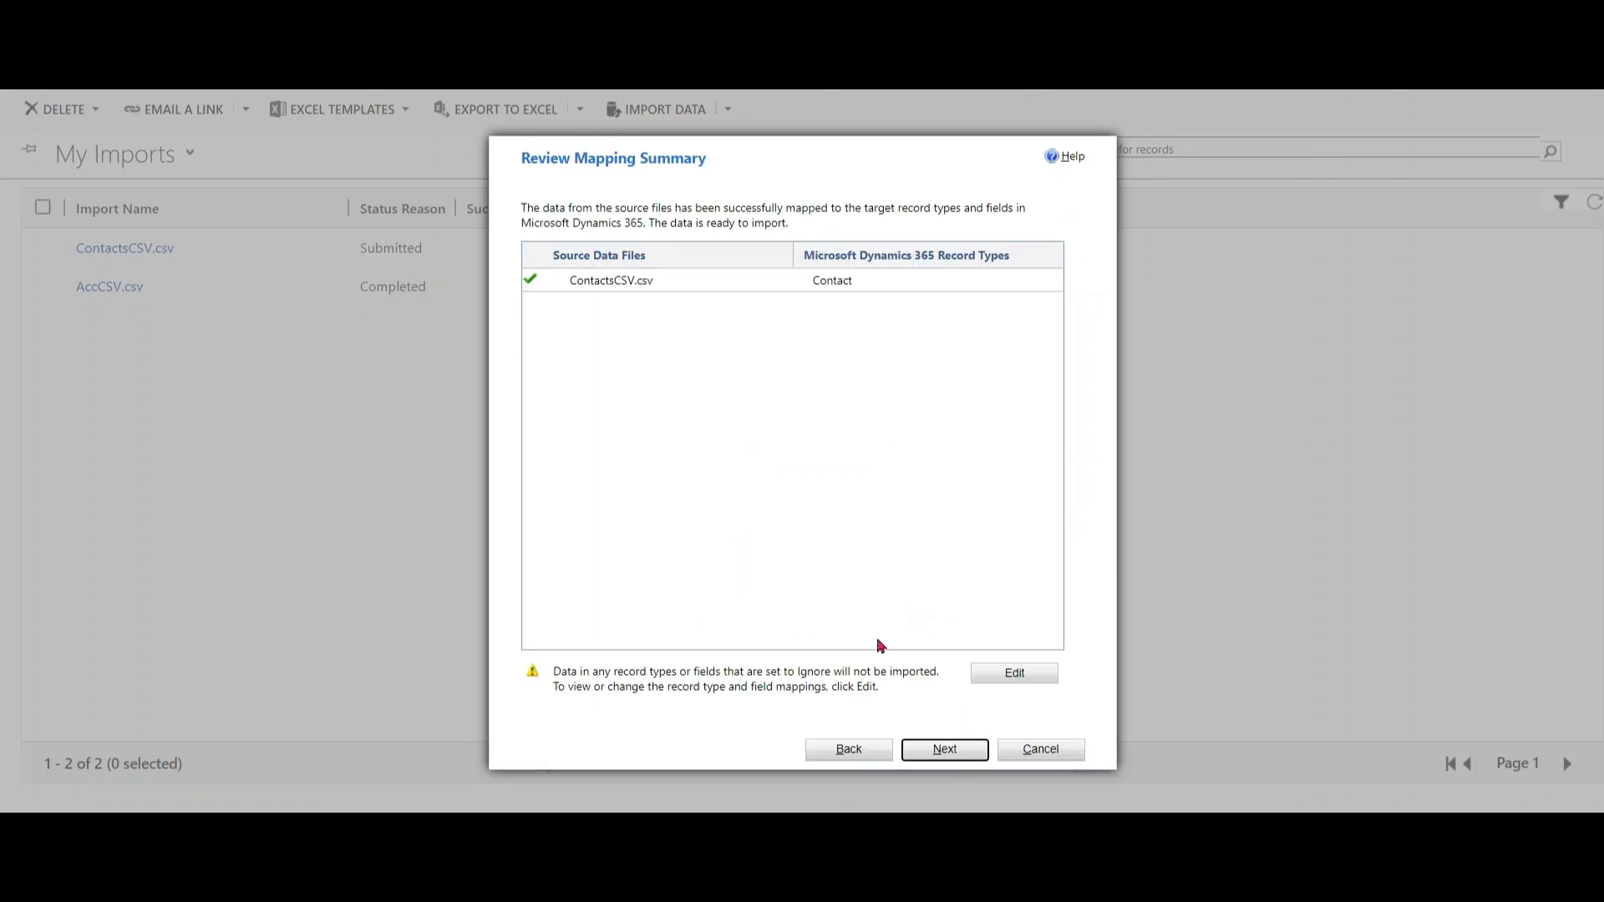
pyautogui.click(956, 757)
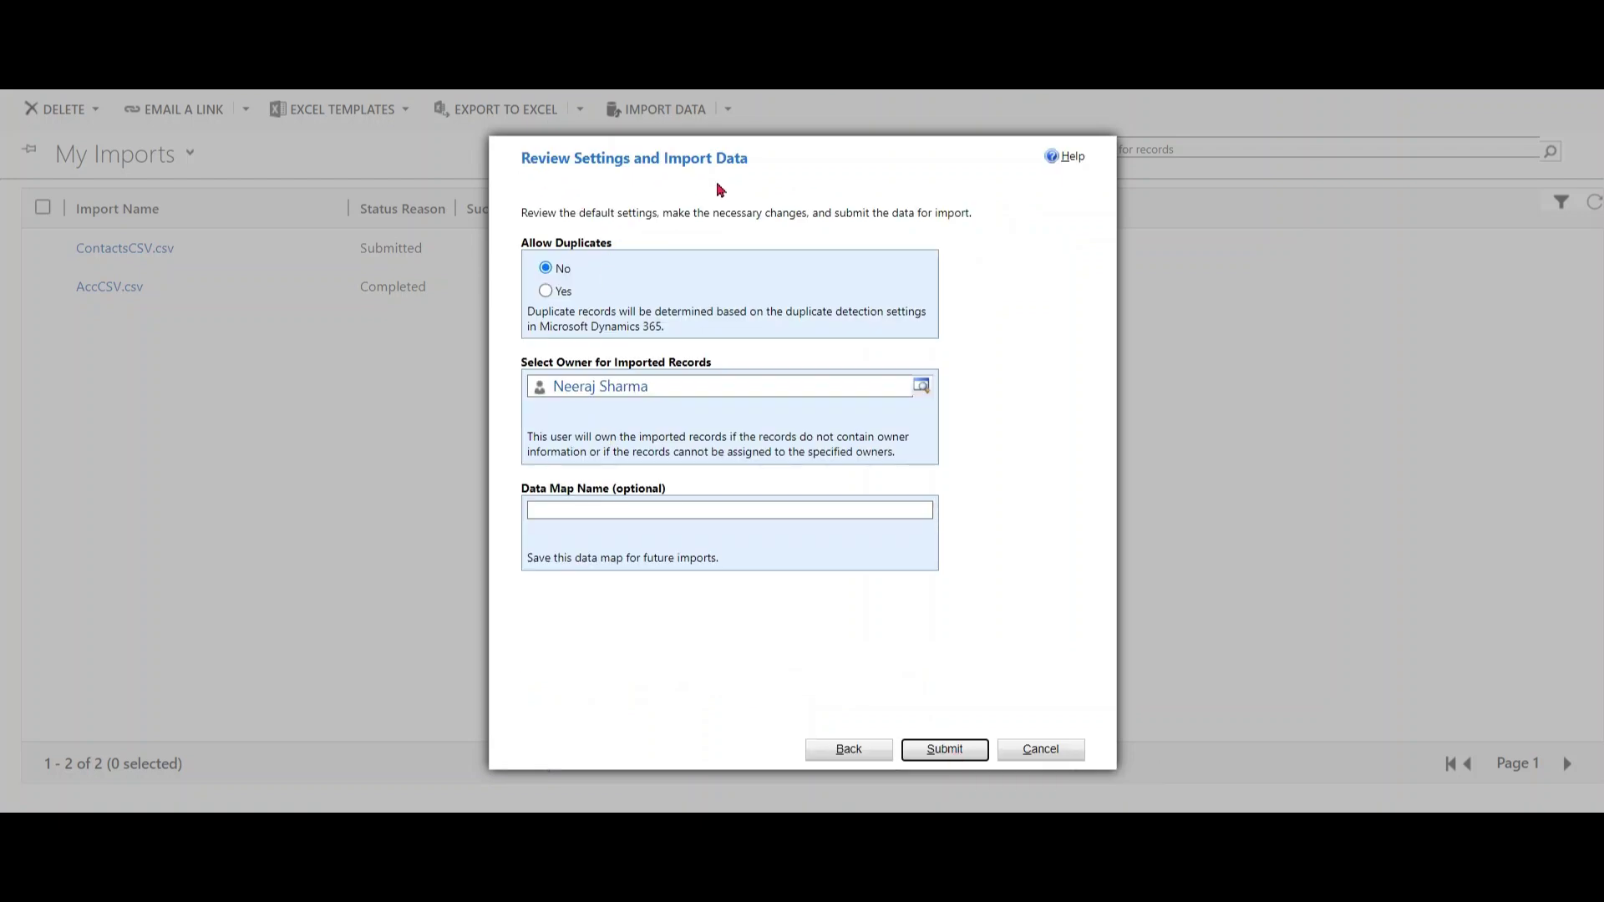
pyautogui.click(649, 512)
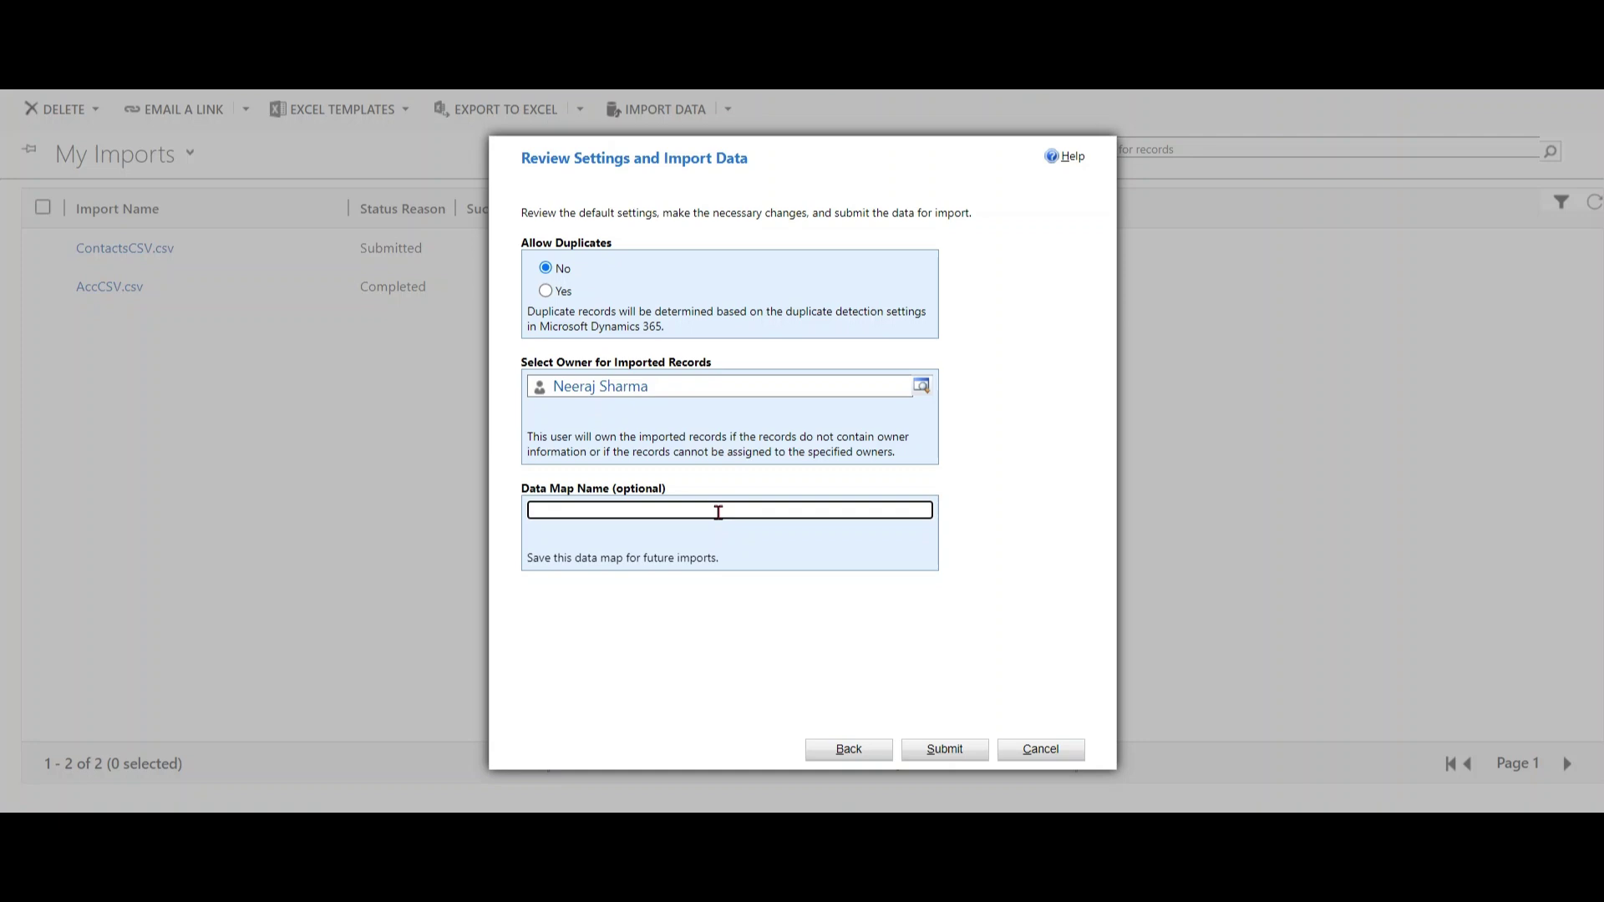
pyautogui.write('OurContactMapping')
pyautogui.click(950, 753)
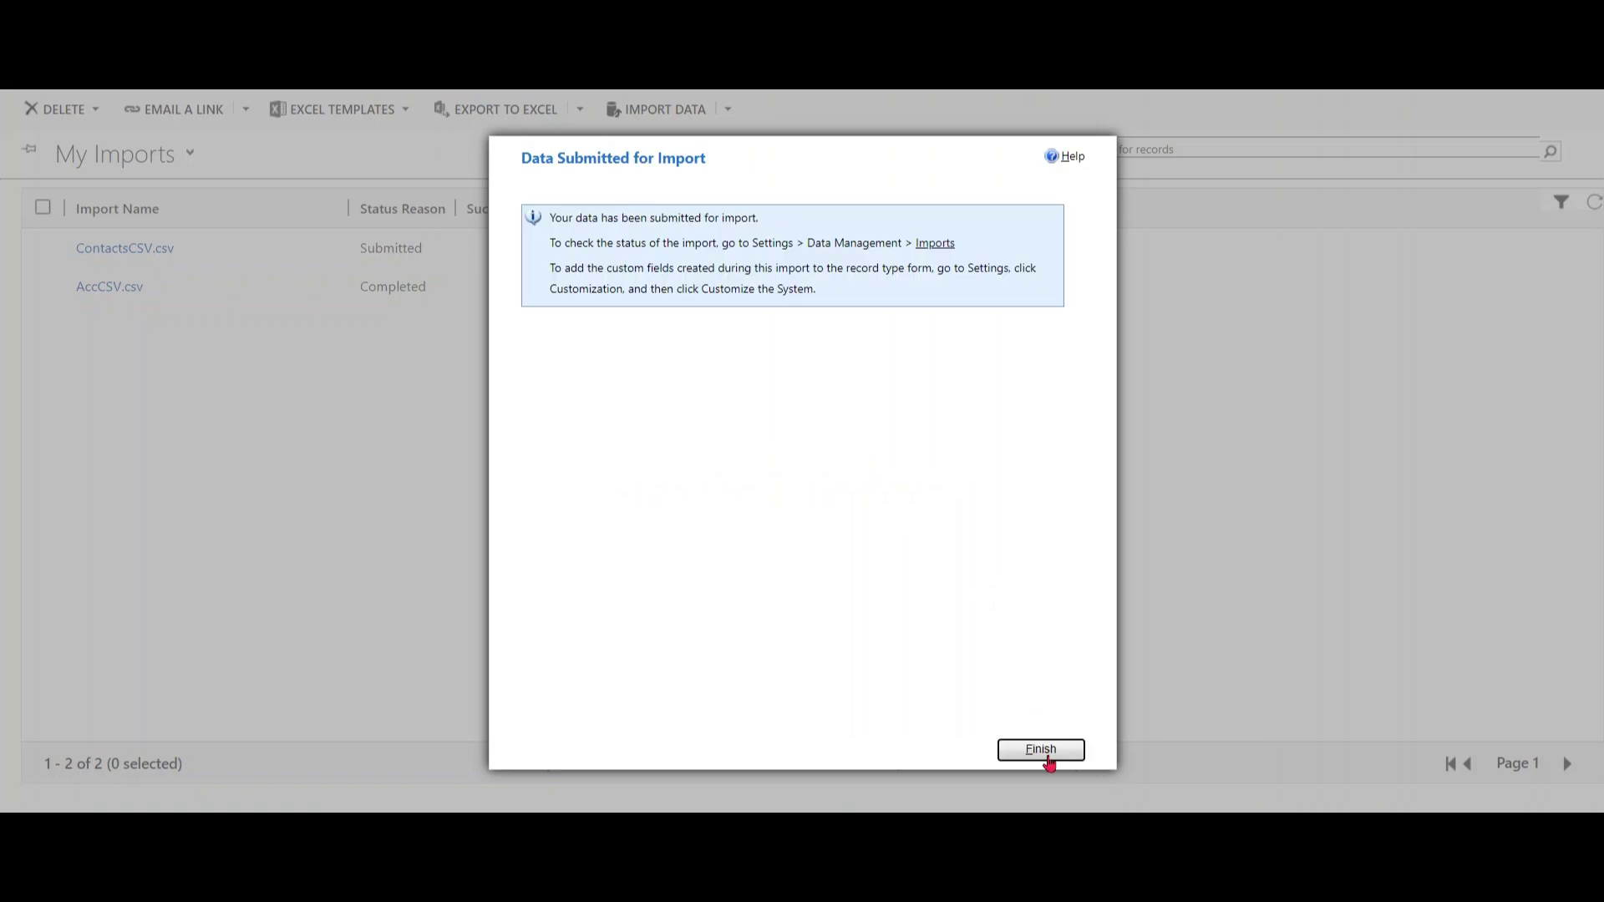
pyautogui.click(1041, 752)
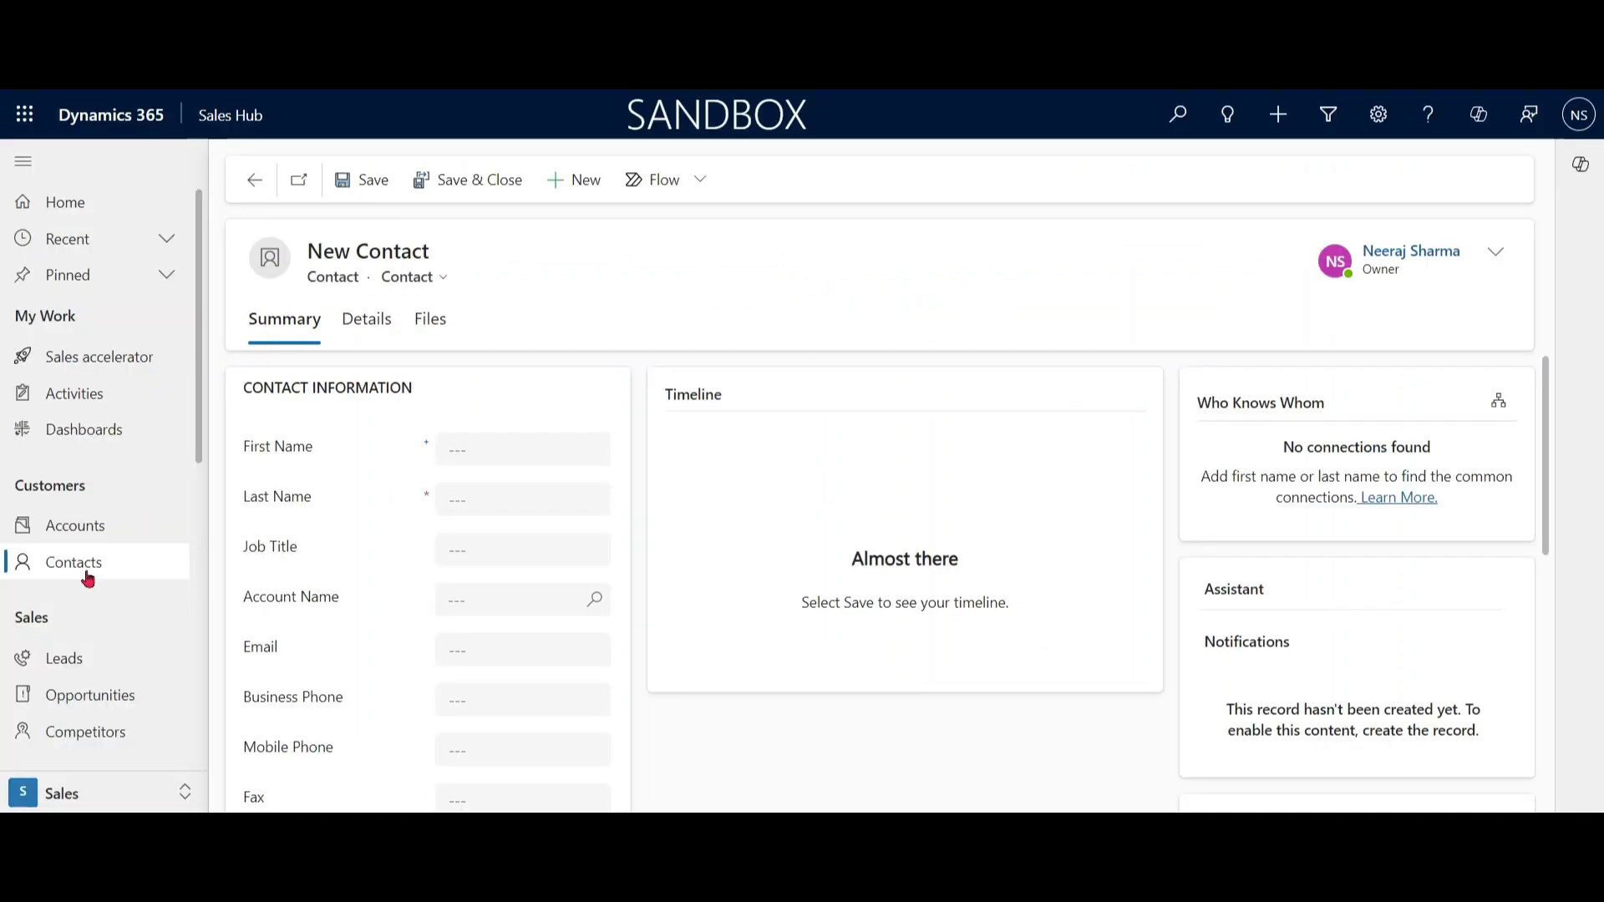
# Find Contacts still empty, review the import's five ParentAccount lookup failures, and switch to the workbook.
pyautogui.click(84, 571)
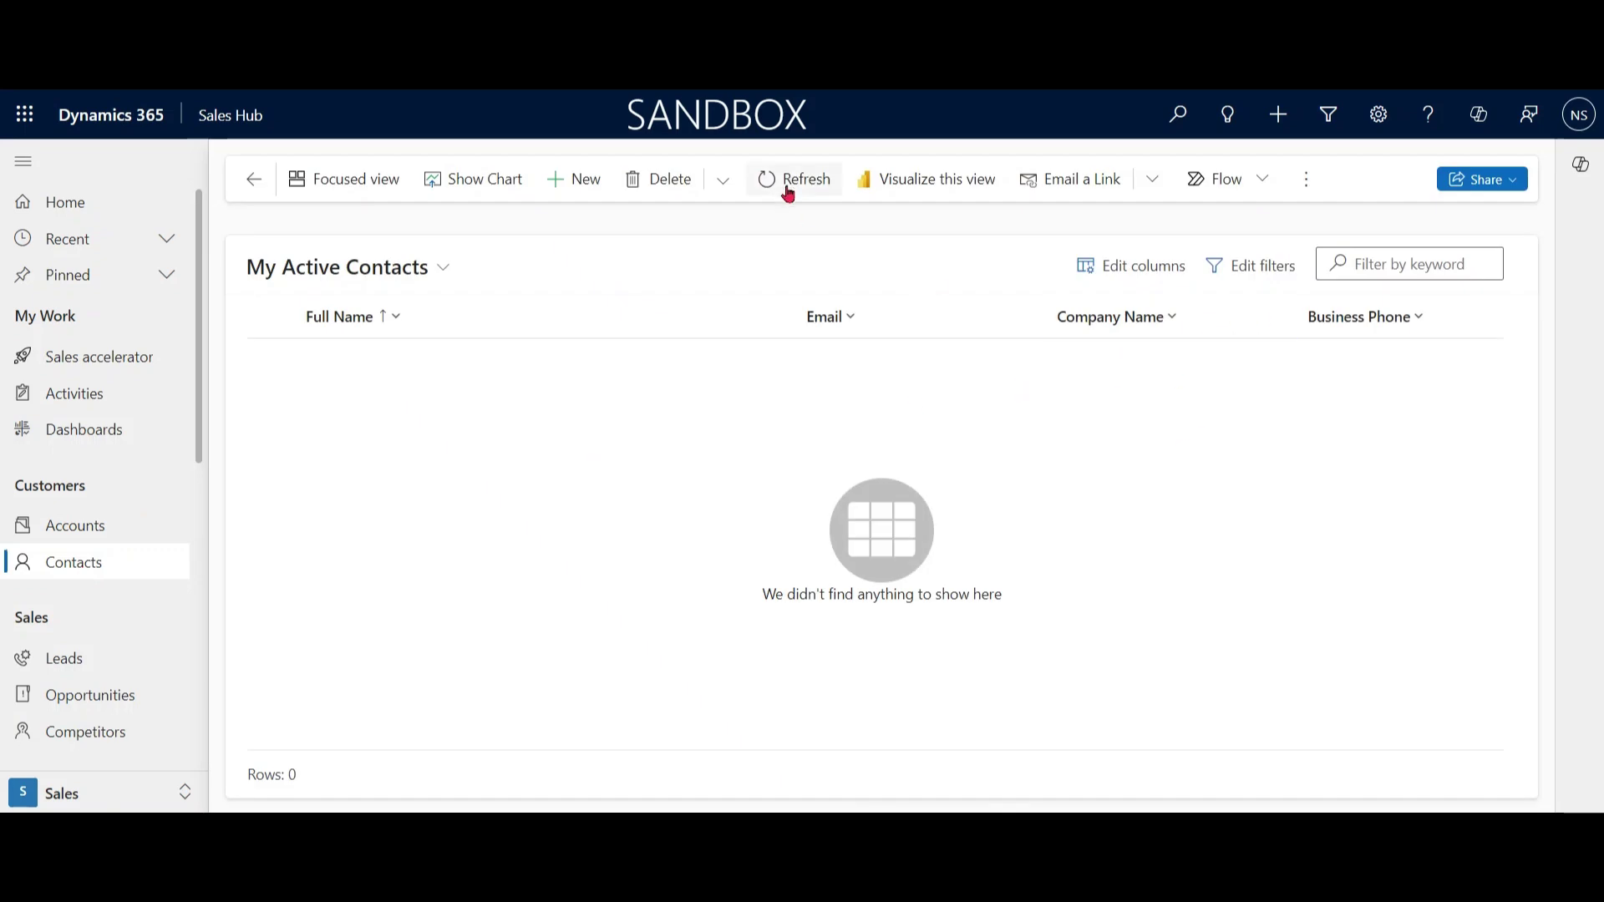
pyautogui.click(790, 188)
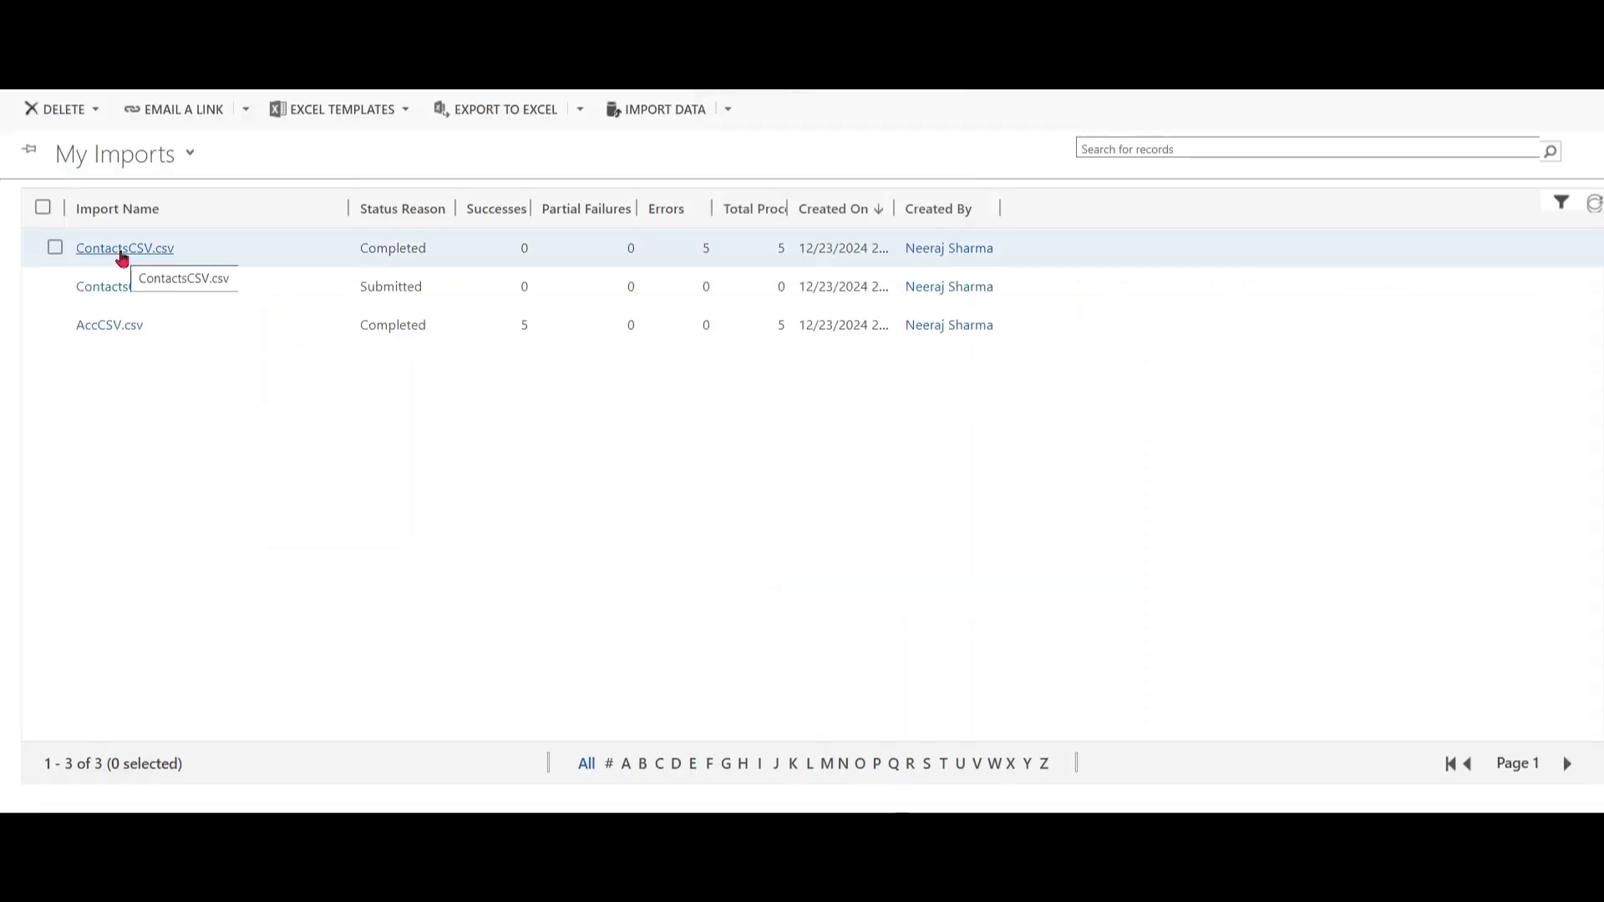
pyautogui.click(121, 258)
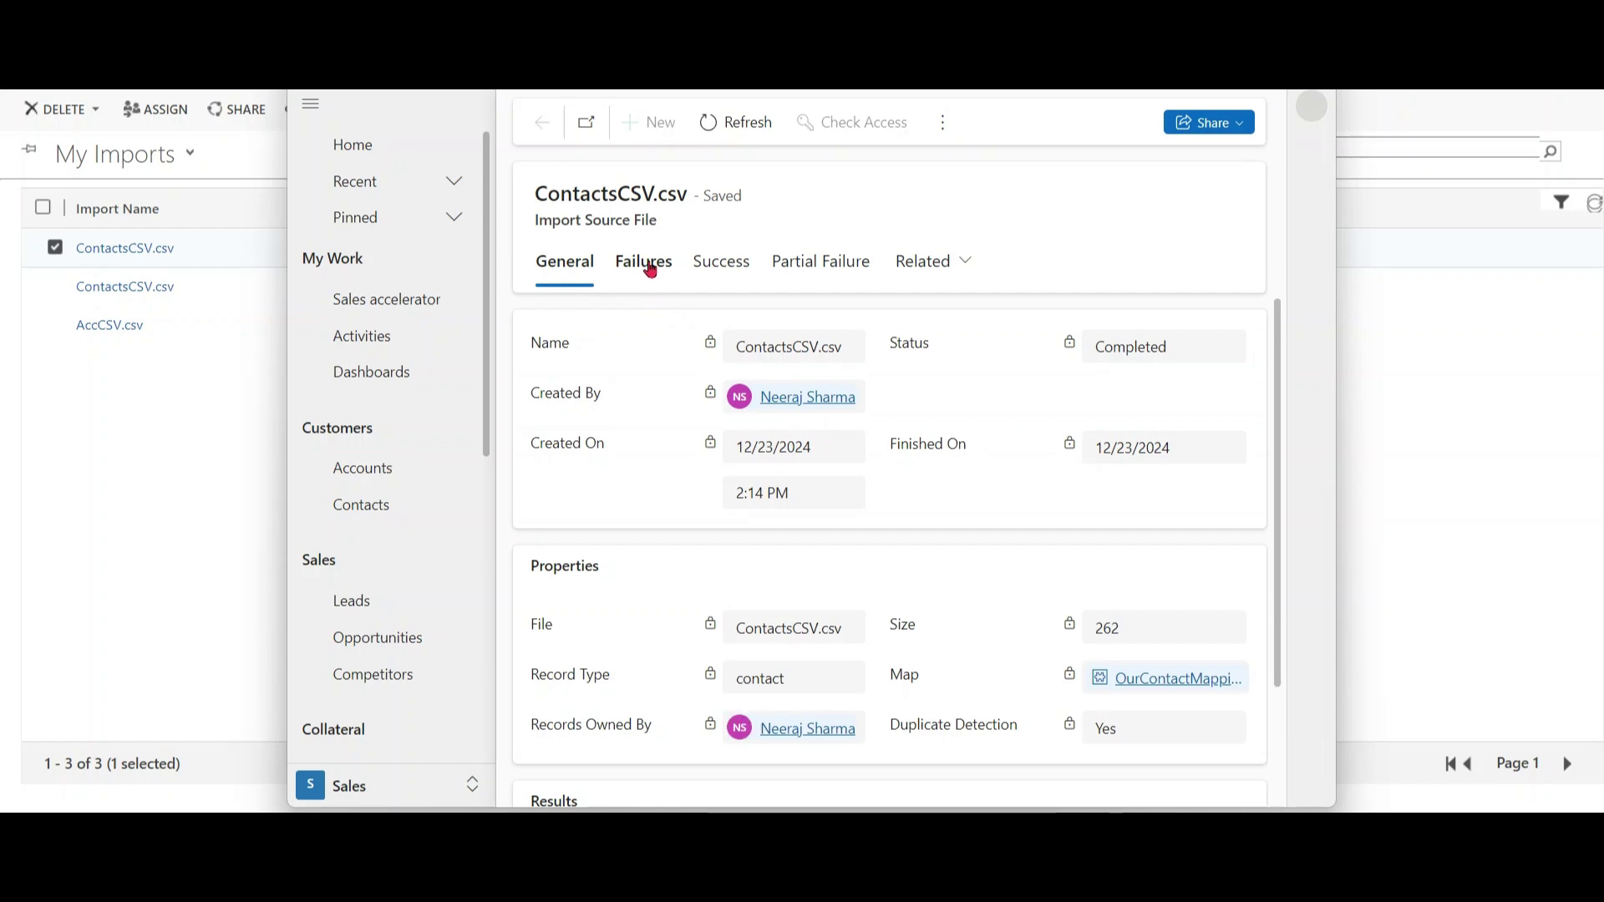
pyautogui.click(647, 261)
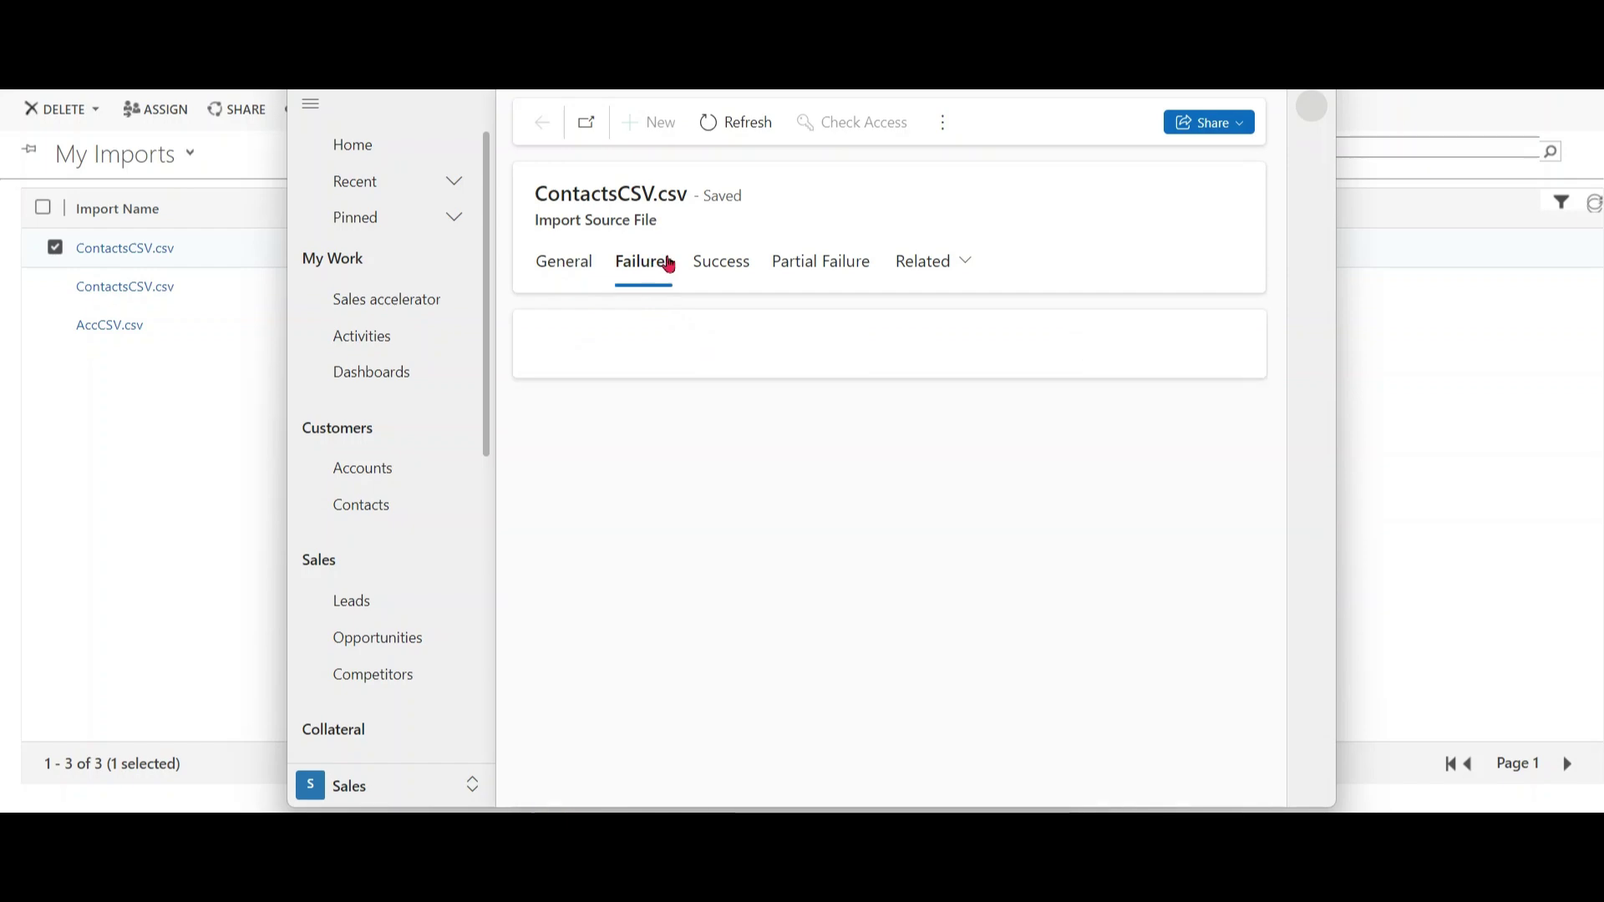
pyautogui.moveTo(949, 636)
pyautogui.mouseDown()
pyautogui.moveTo(1107, 636)
pyautogui.moveTo(772, 742)
pyautogui.mouseUp()
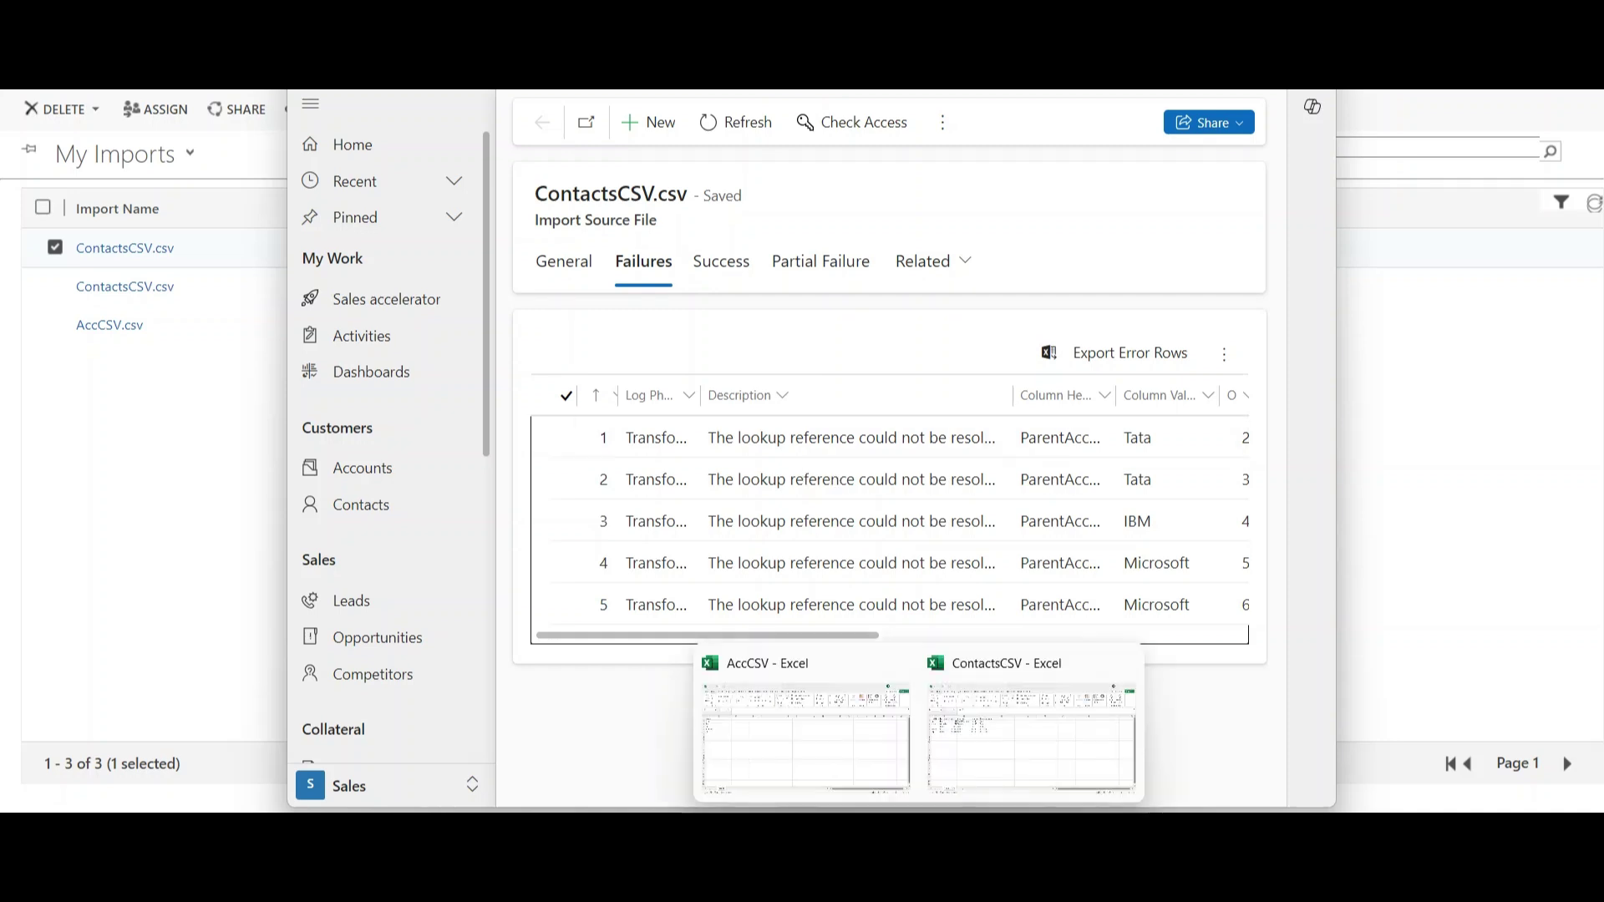
pyautogui.click(1032, 727)
pyautogui.click(443, 258)
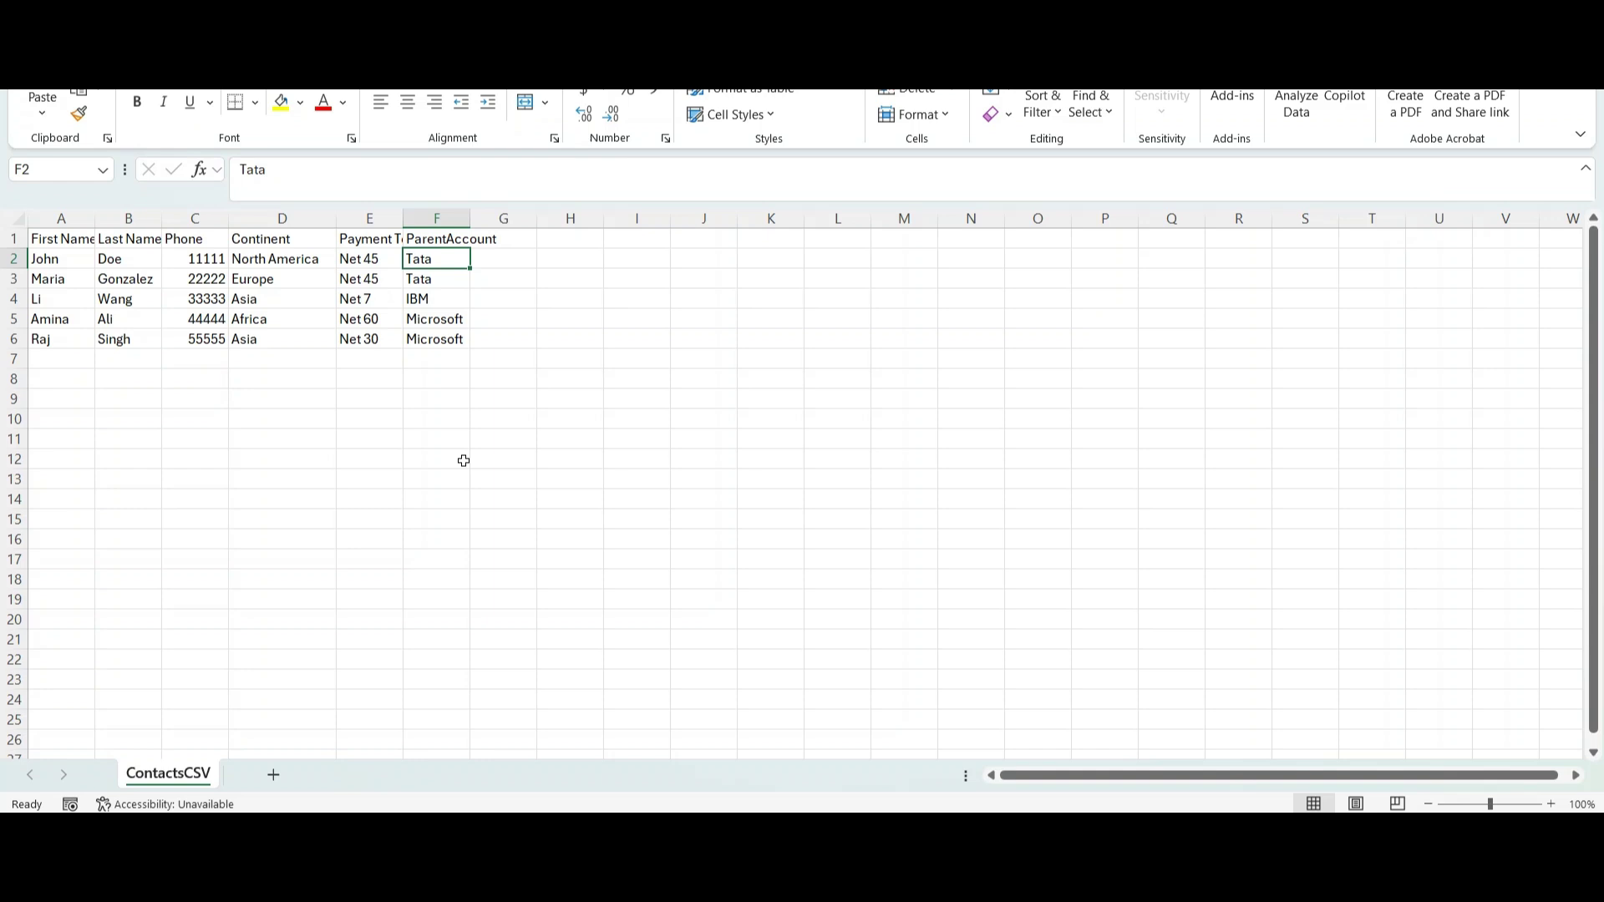
# Return to the empty My Active Accounts list in Dynamics 365.
pyautogui.click(796, 740)
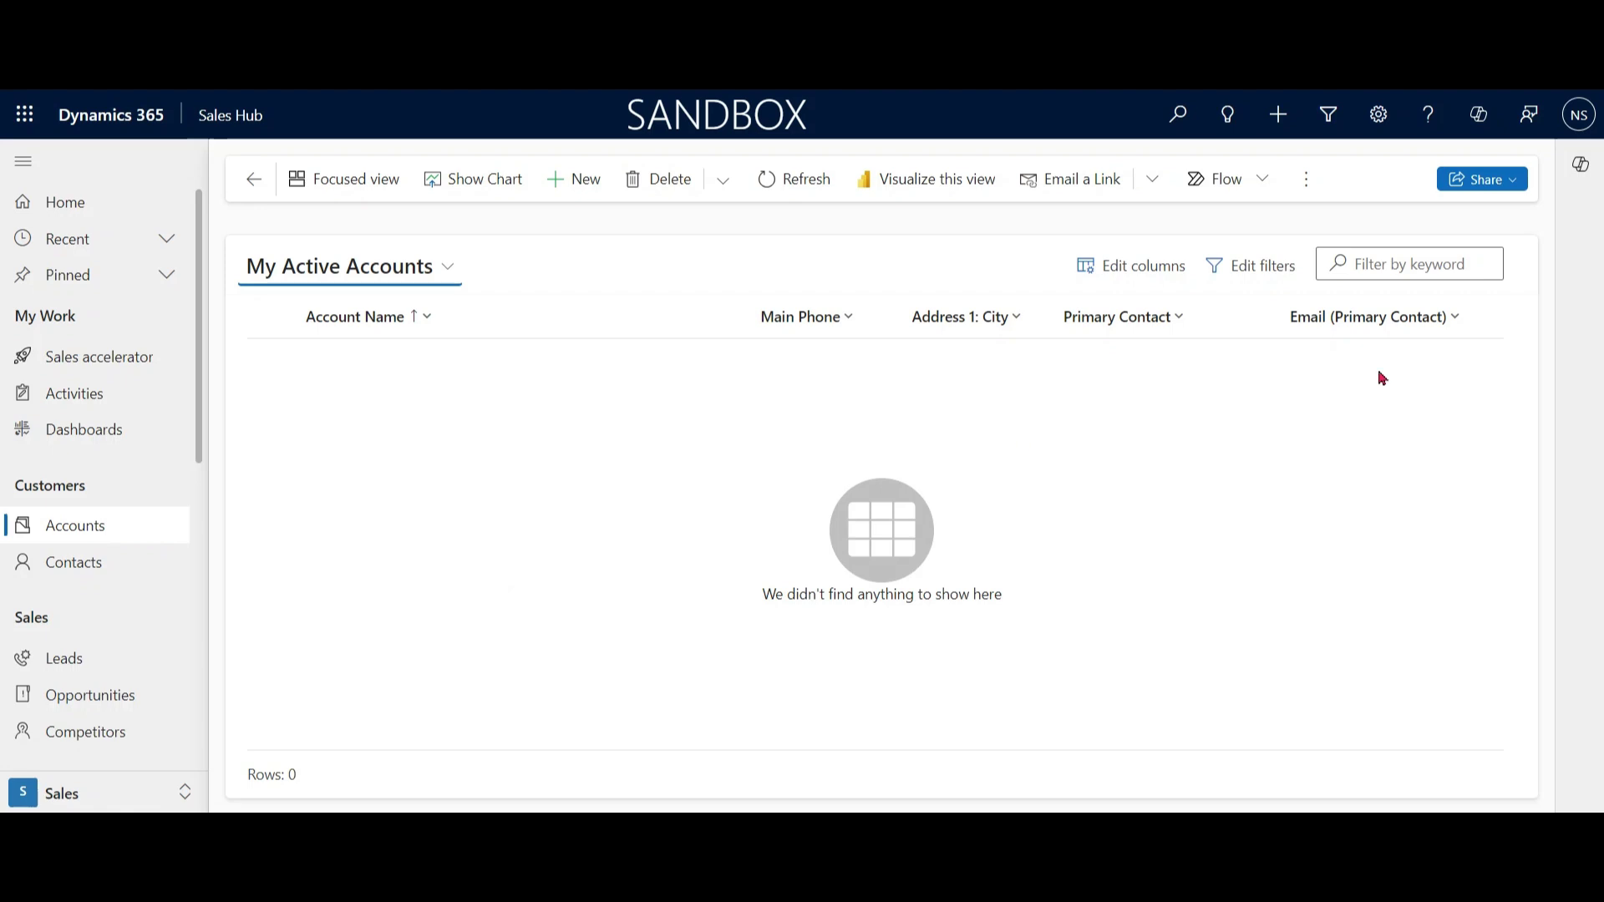
# Upload AccCSV.csv through Import from CSV on the Accounts list.
pyautogui.click(1306, 179)
pyautogui.click(1397, 295)
pyautogui.click(1429, 257)
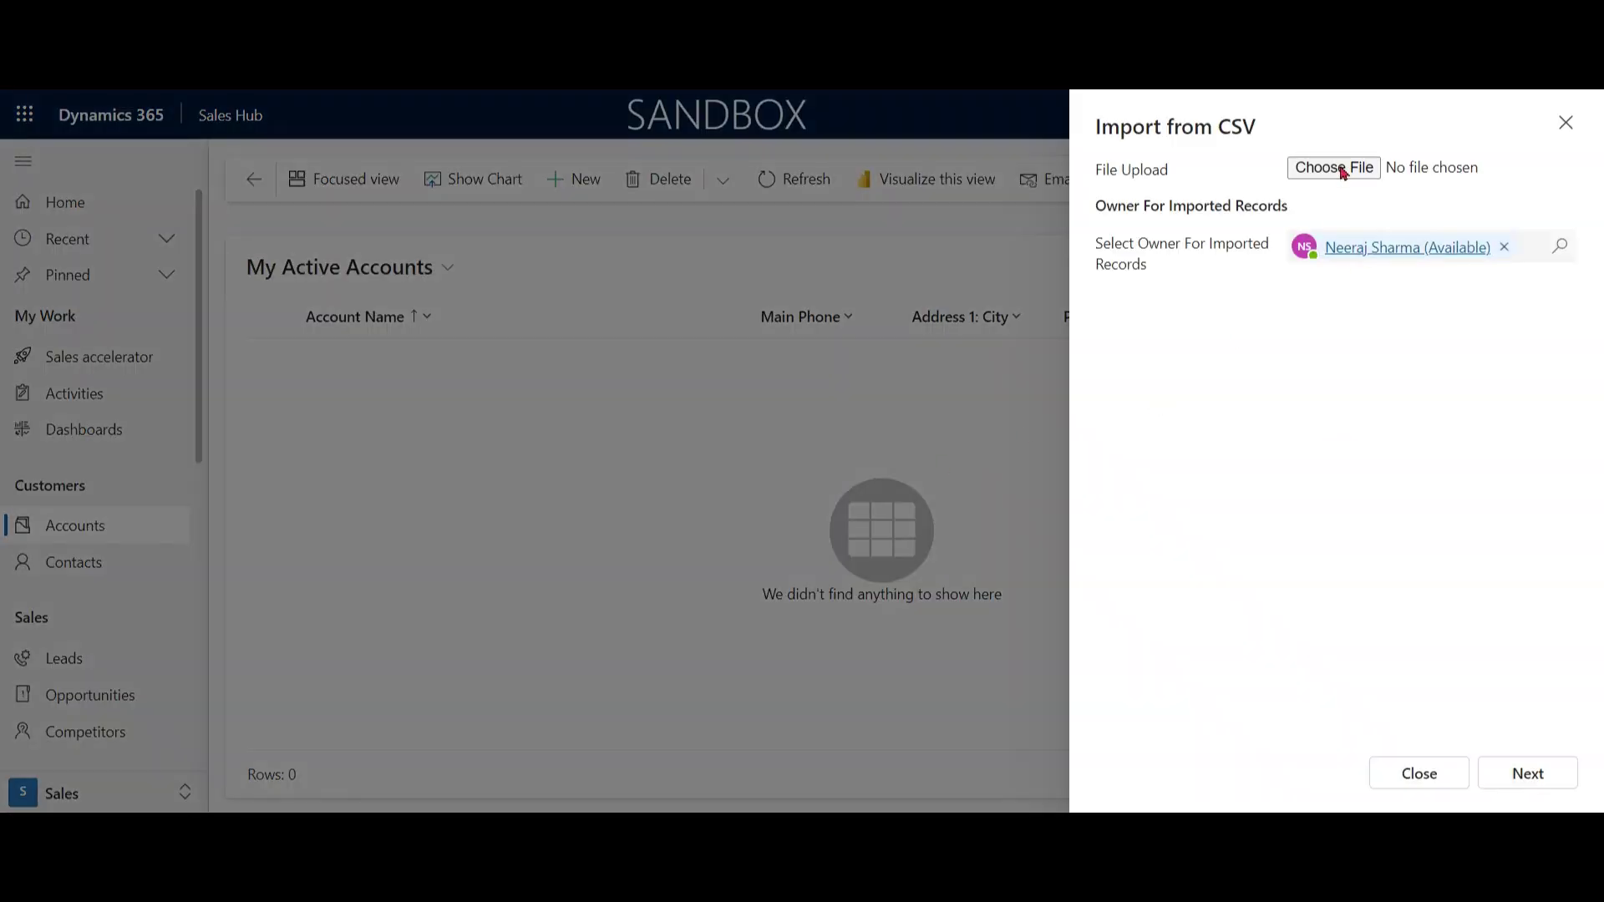
pyautogui.click(1333, 169)
pyautogui.click(238, 126)
pyautogui.click(619, 422)
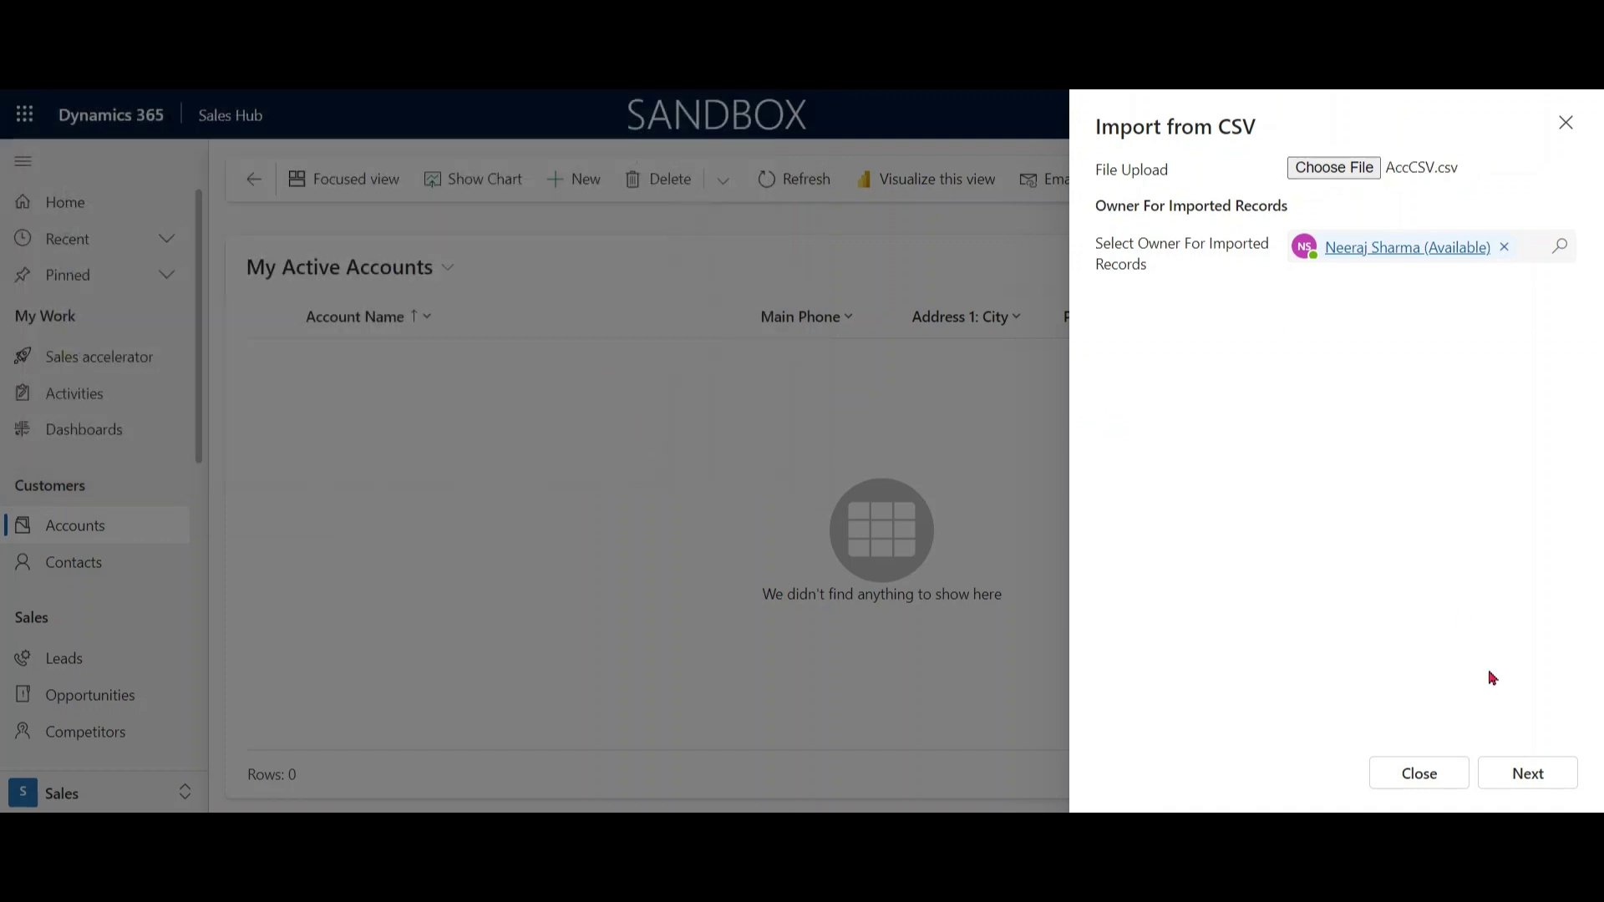
pyautogui.click(1528, 773)
pyautogui.click(1539, 779)
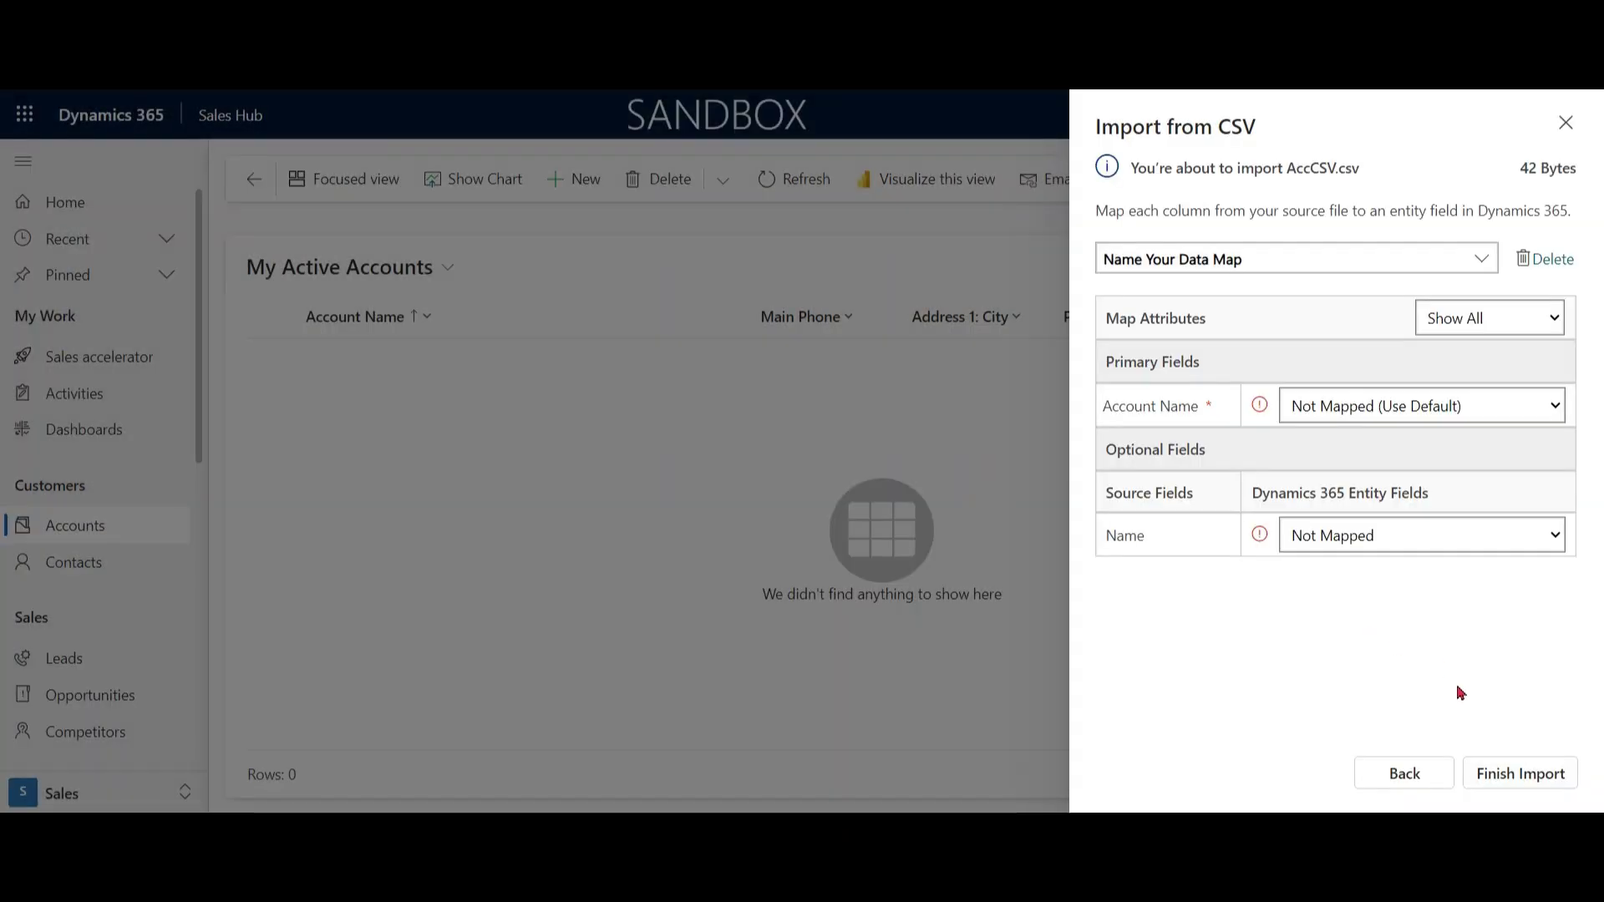
# Map Account Name to the Name column, finish the import, and refresh the accounts list.
pyautogui.click(1514, 406)
pyautogui.click(1472, 454)
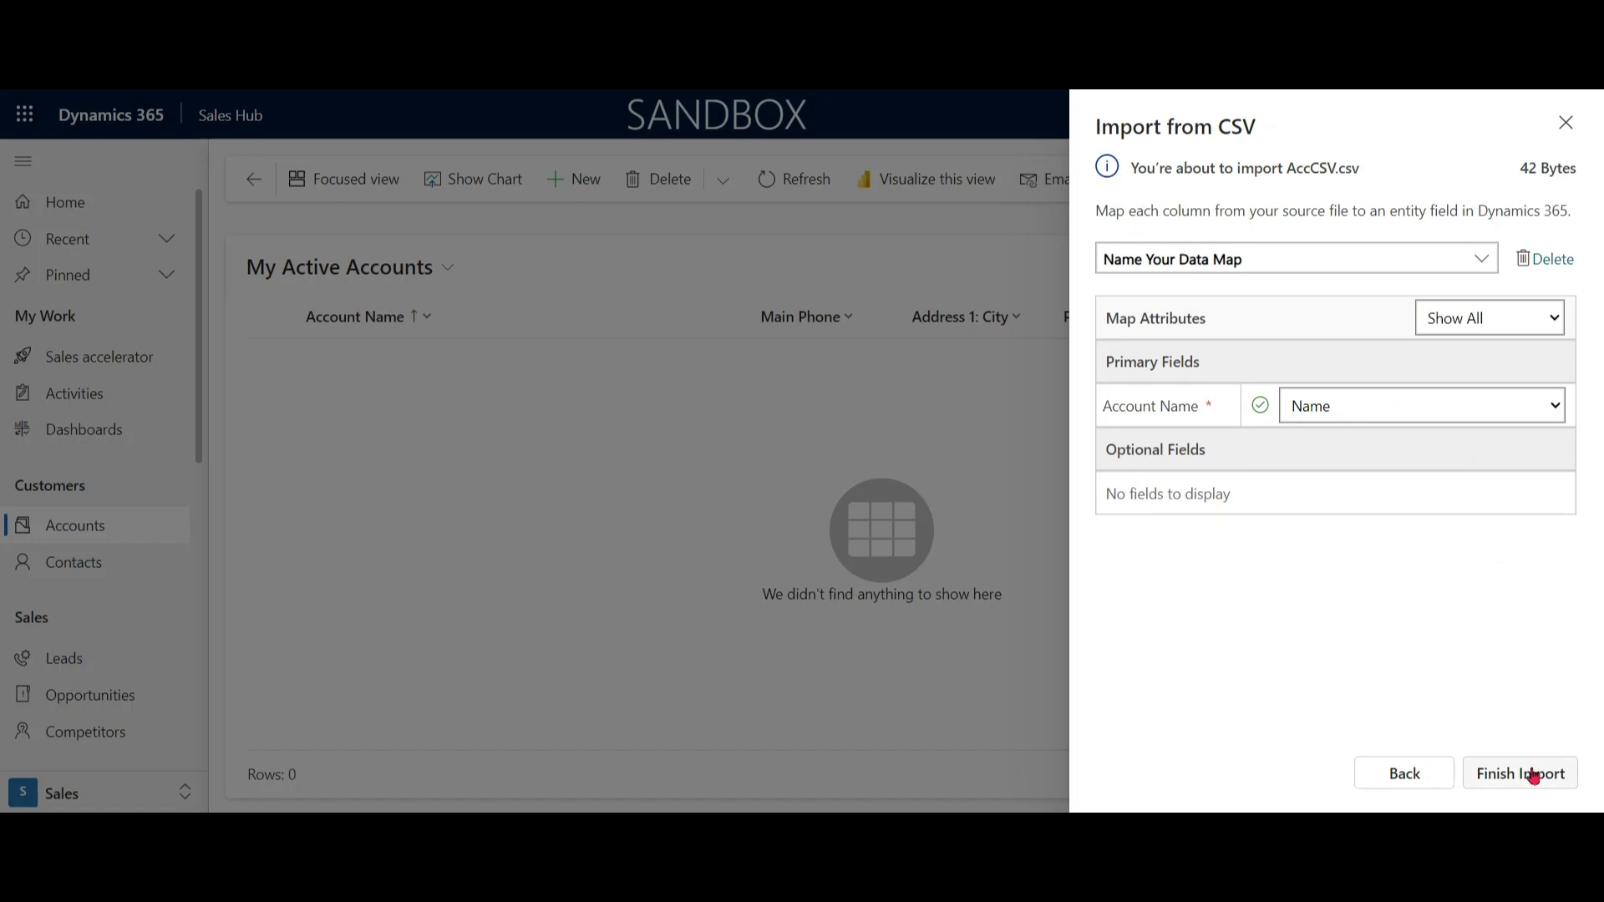
pyautogui.click(1531, 776)
pyautogui.click(1522, 779)
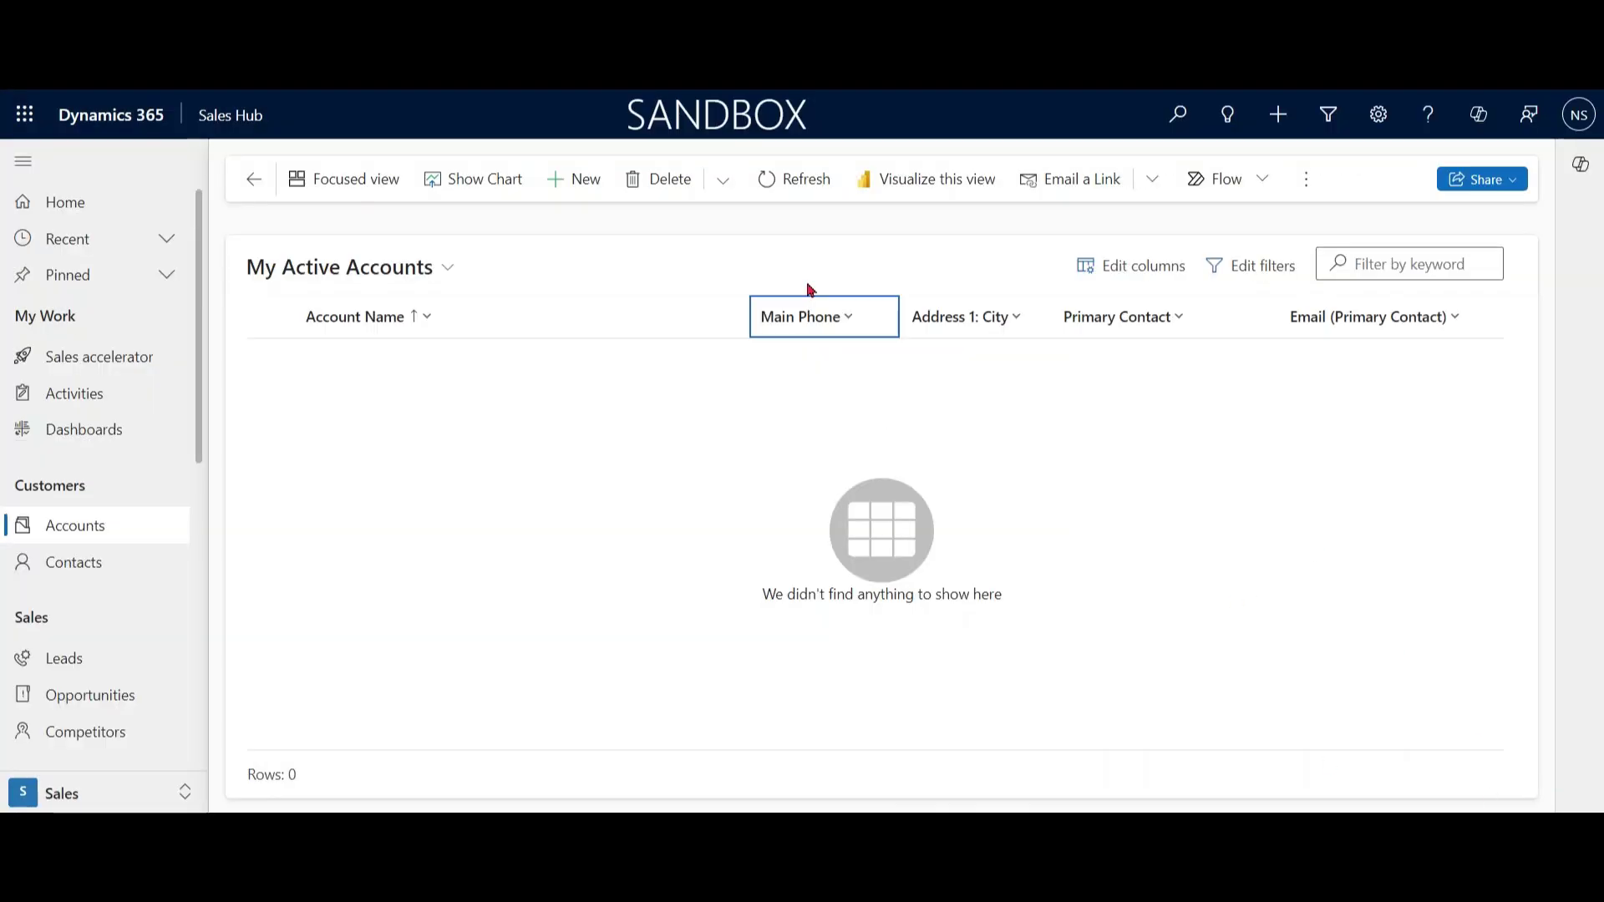
pyautogui.click(794, 181)
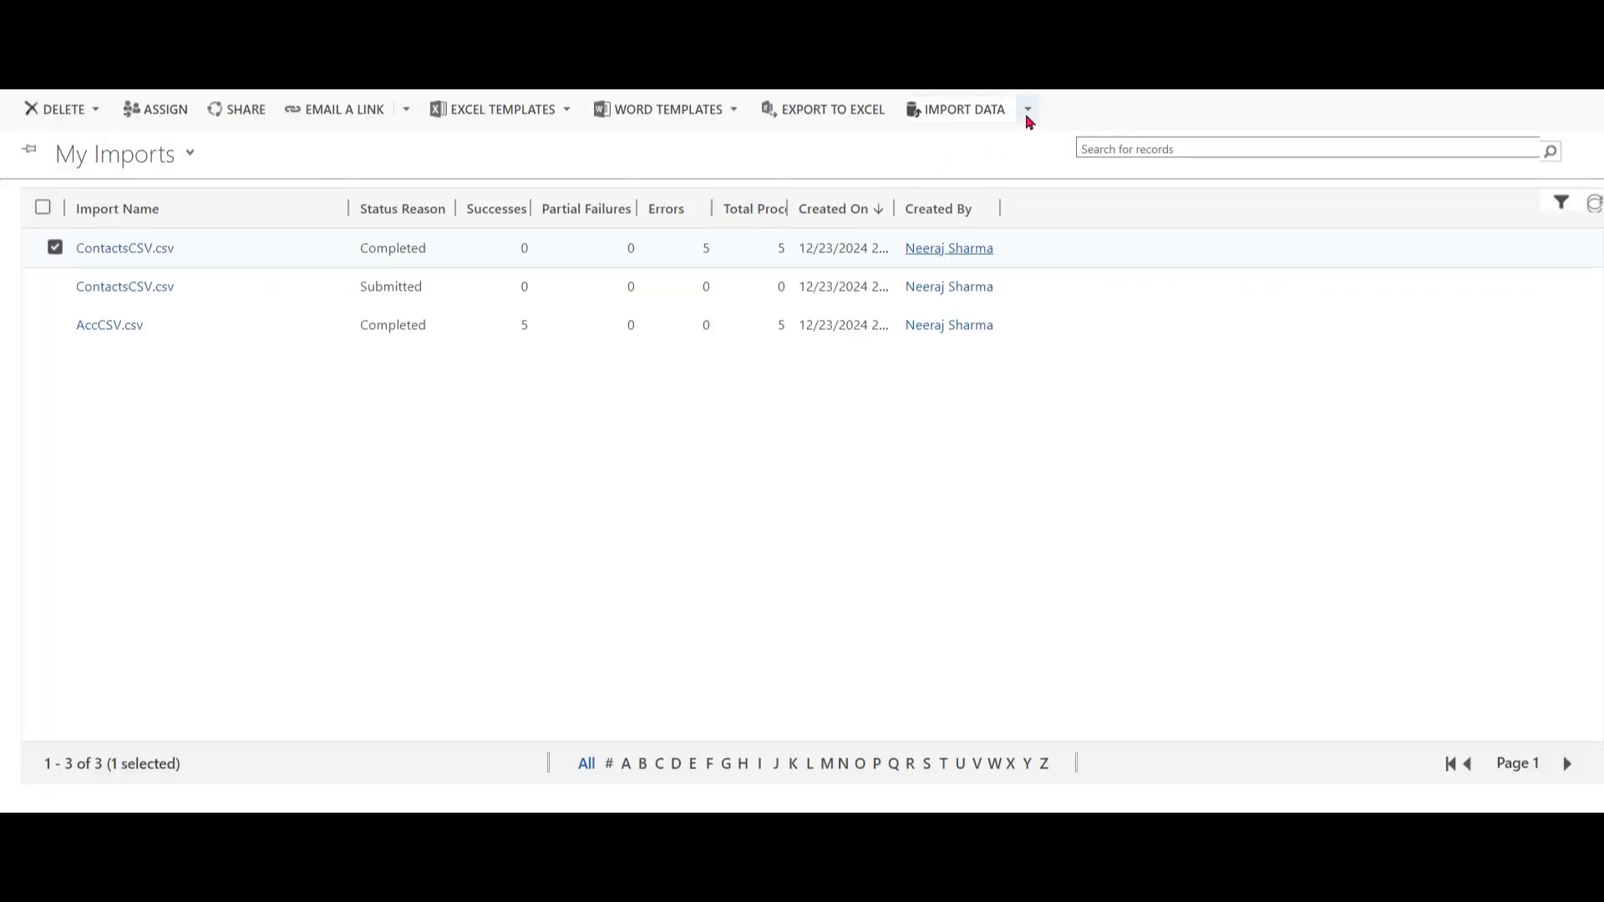
# Start a new data import in My Imports and upload ContactsCSV.csv.
pyautogui.click(1028, 111)
pyautogui.click(962, 140)
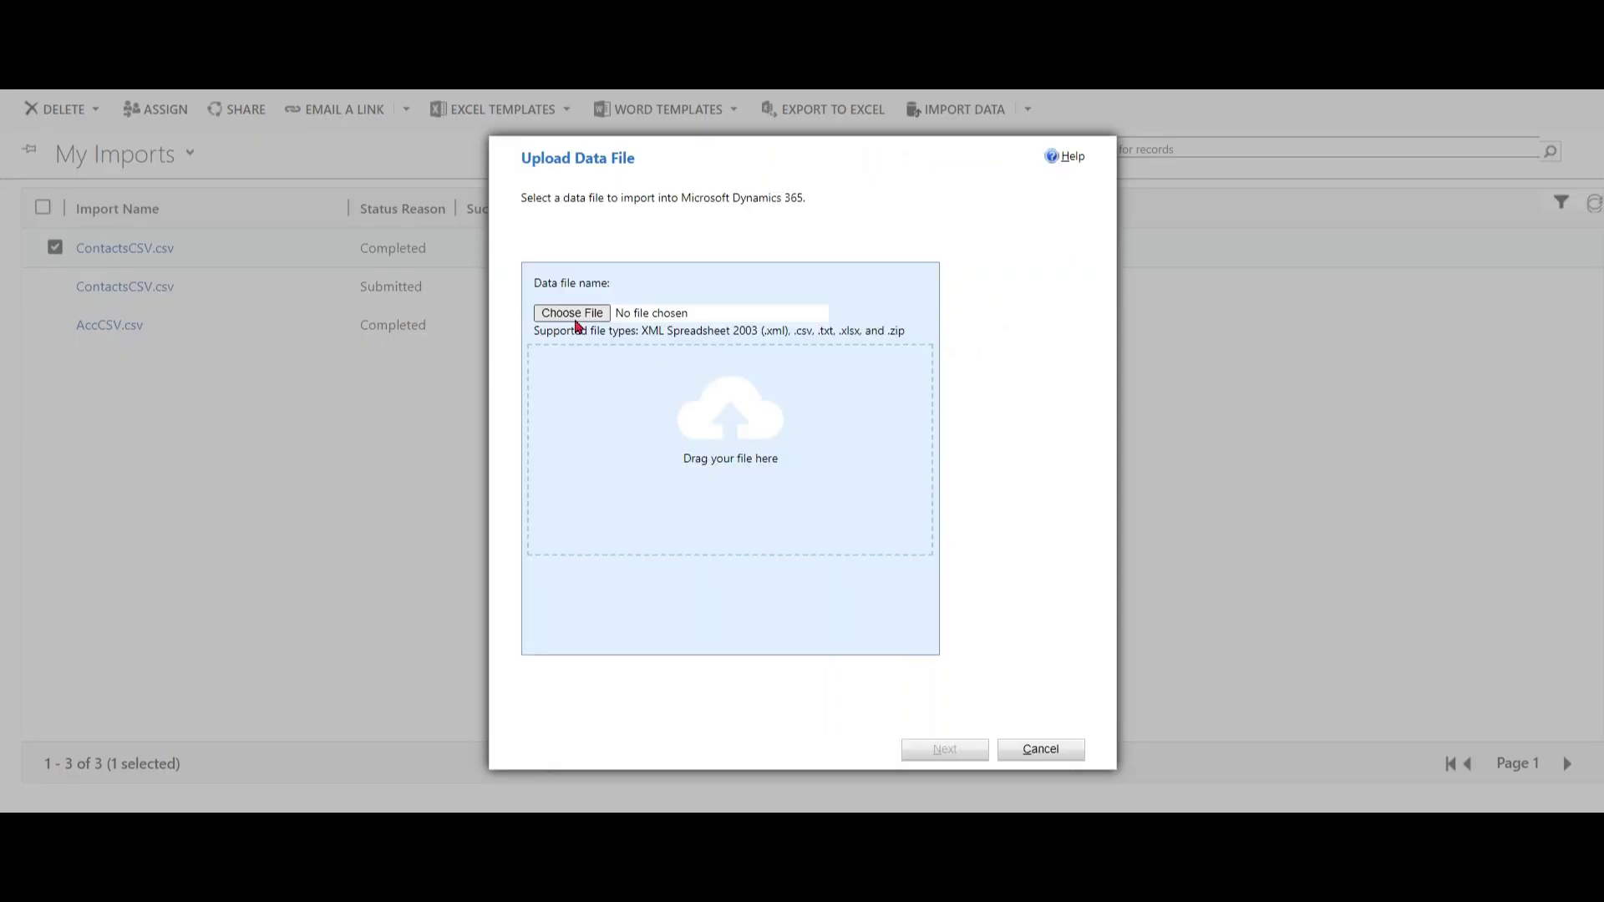
pyautogui.click(575, 316)
pyautogui.click(268, 165)
pyautogui.click(615, 423)
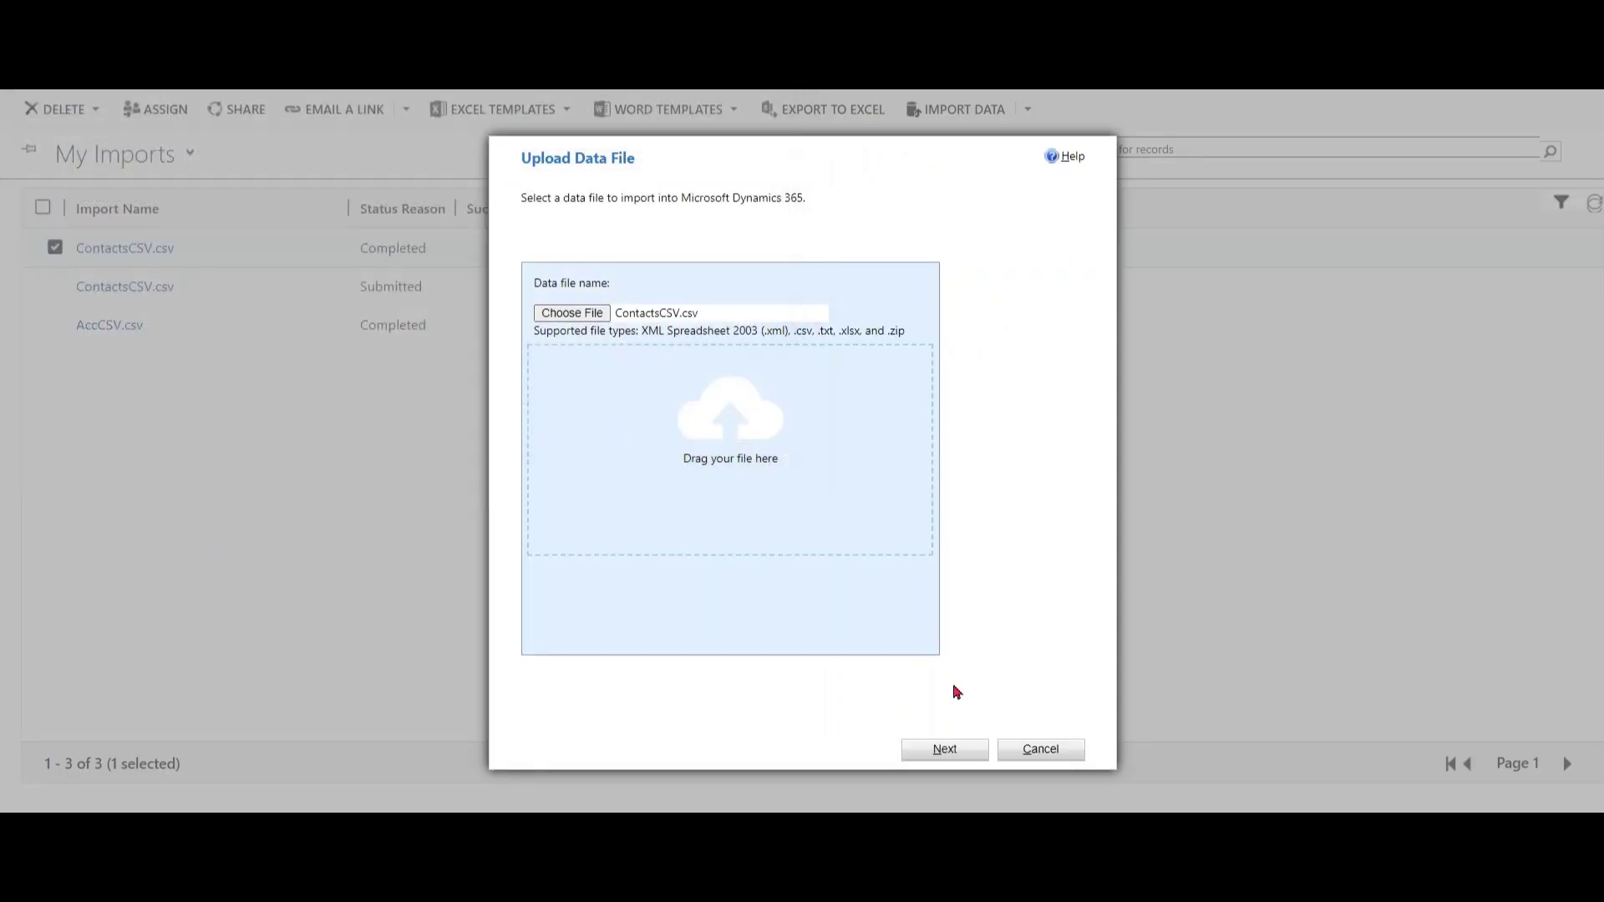
pyautogui.click(958, 749)
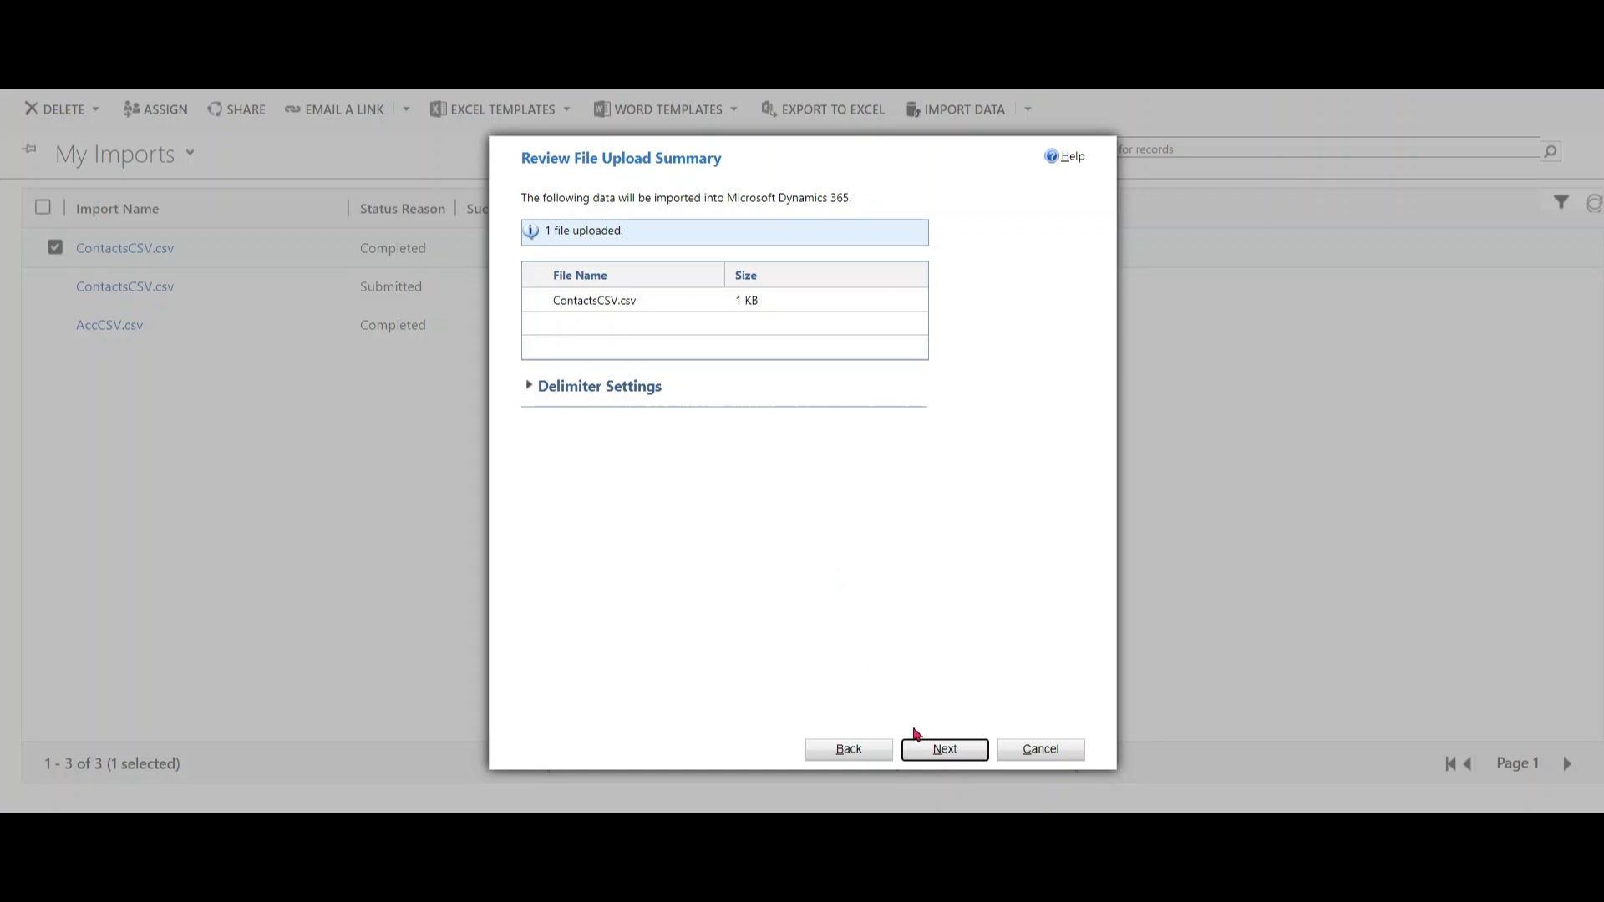
# Apply the saved OurContactMapping data map and submit the contacts import.
pyautogui.click(933, 749)
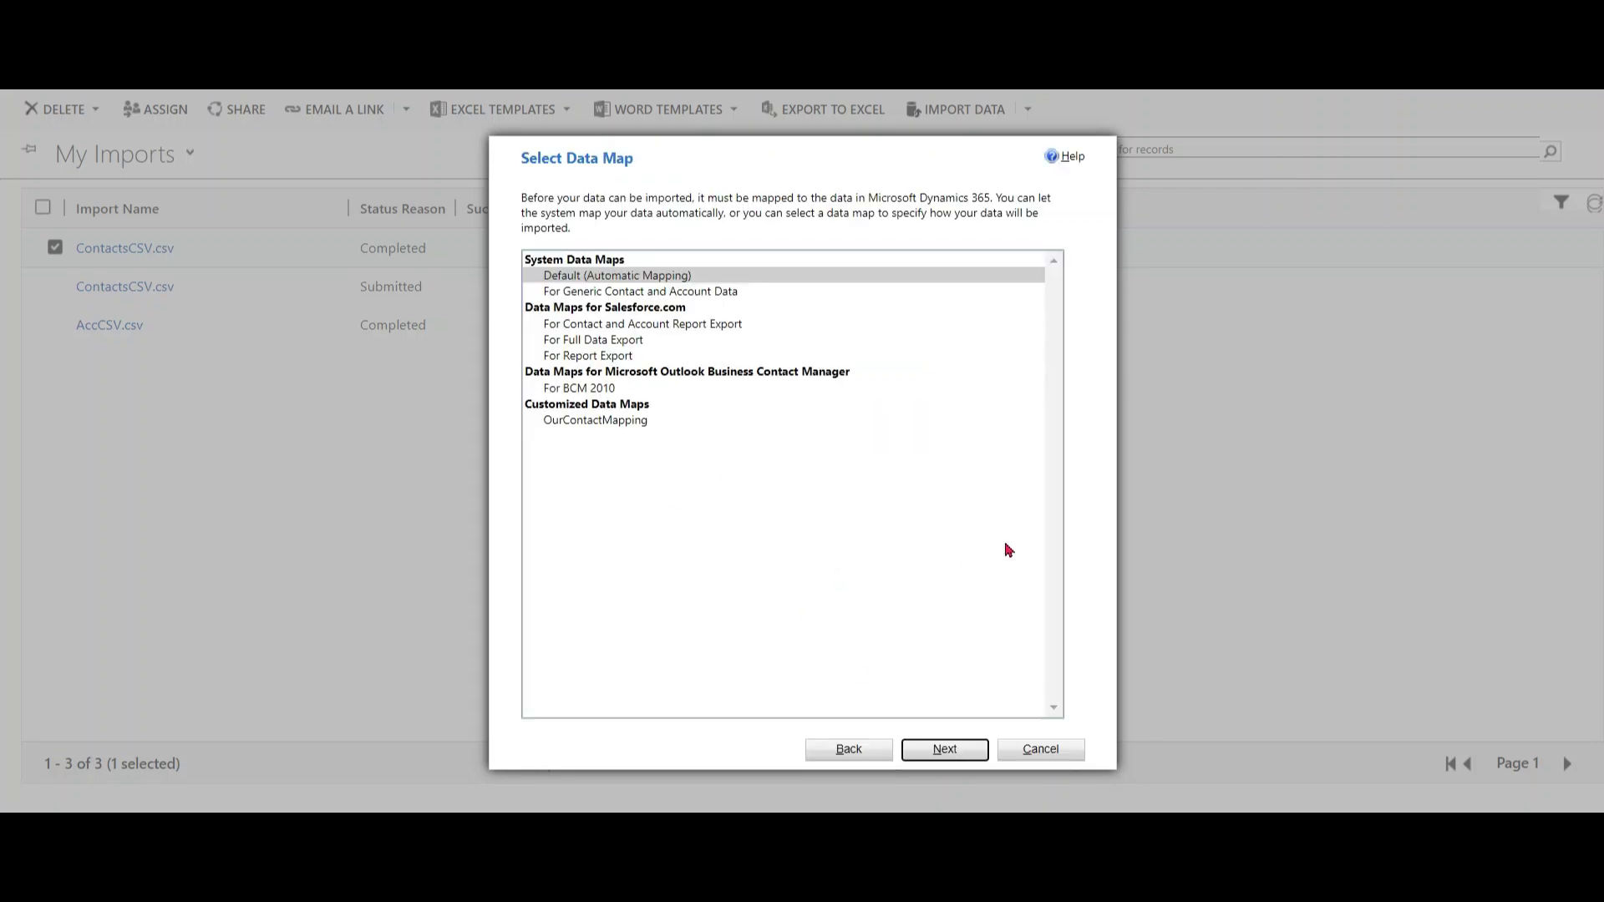
pyautogui.click(583, 423)
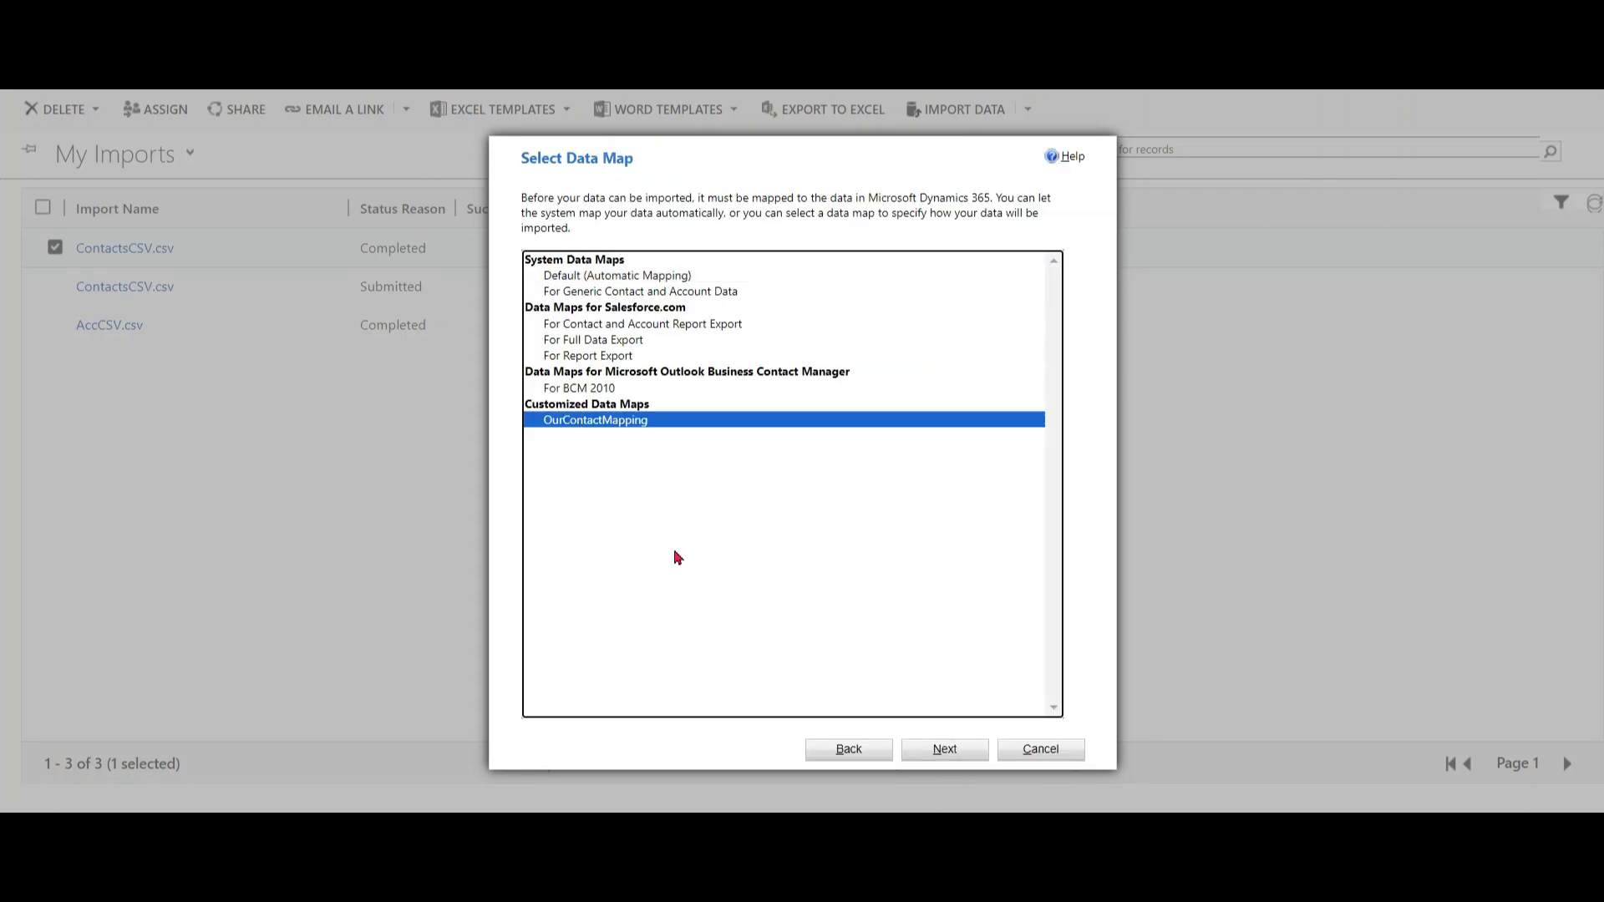
pyautogui.click(949, 760)
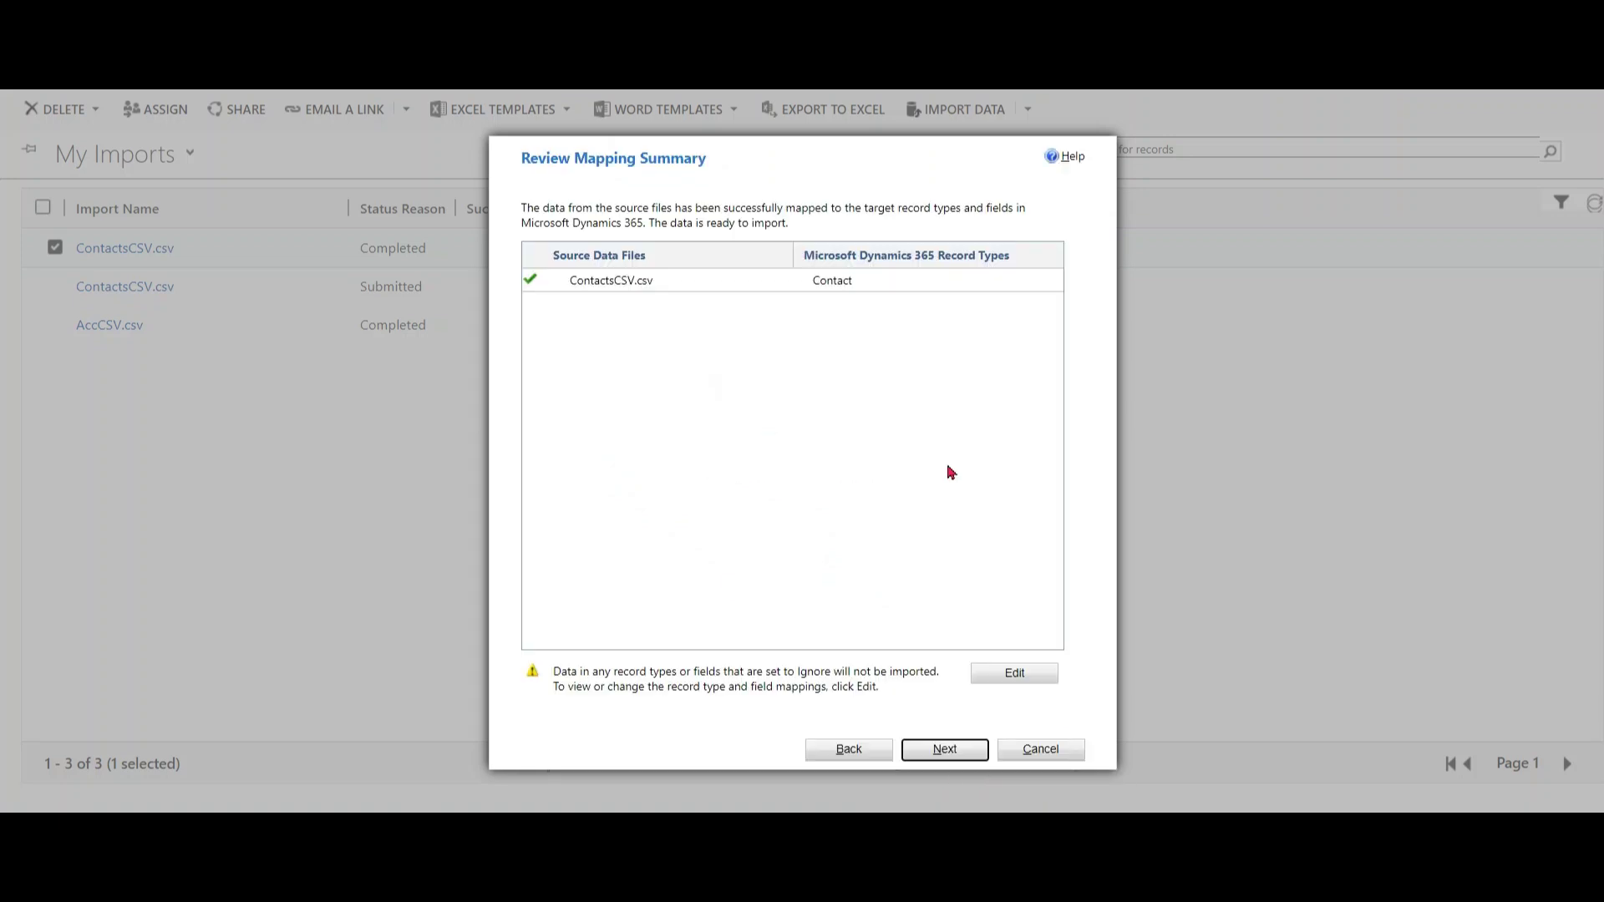
pyautogui.click(947, 752)
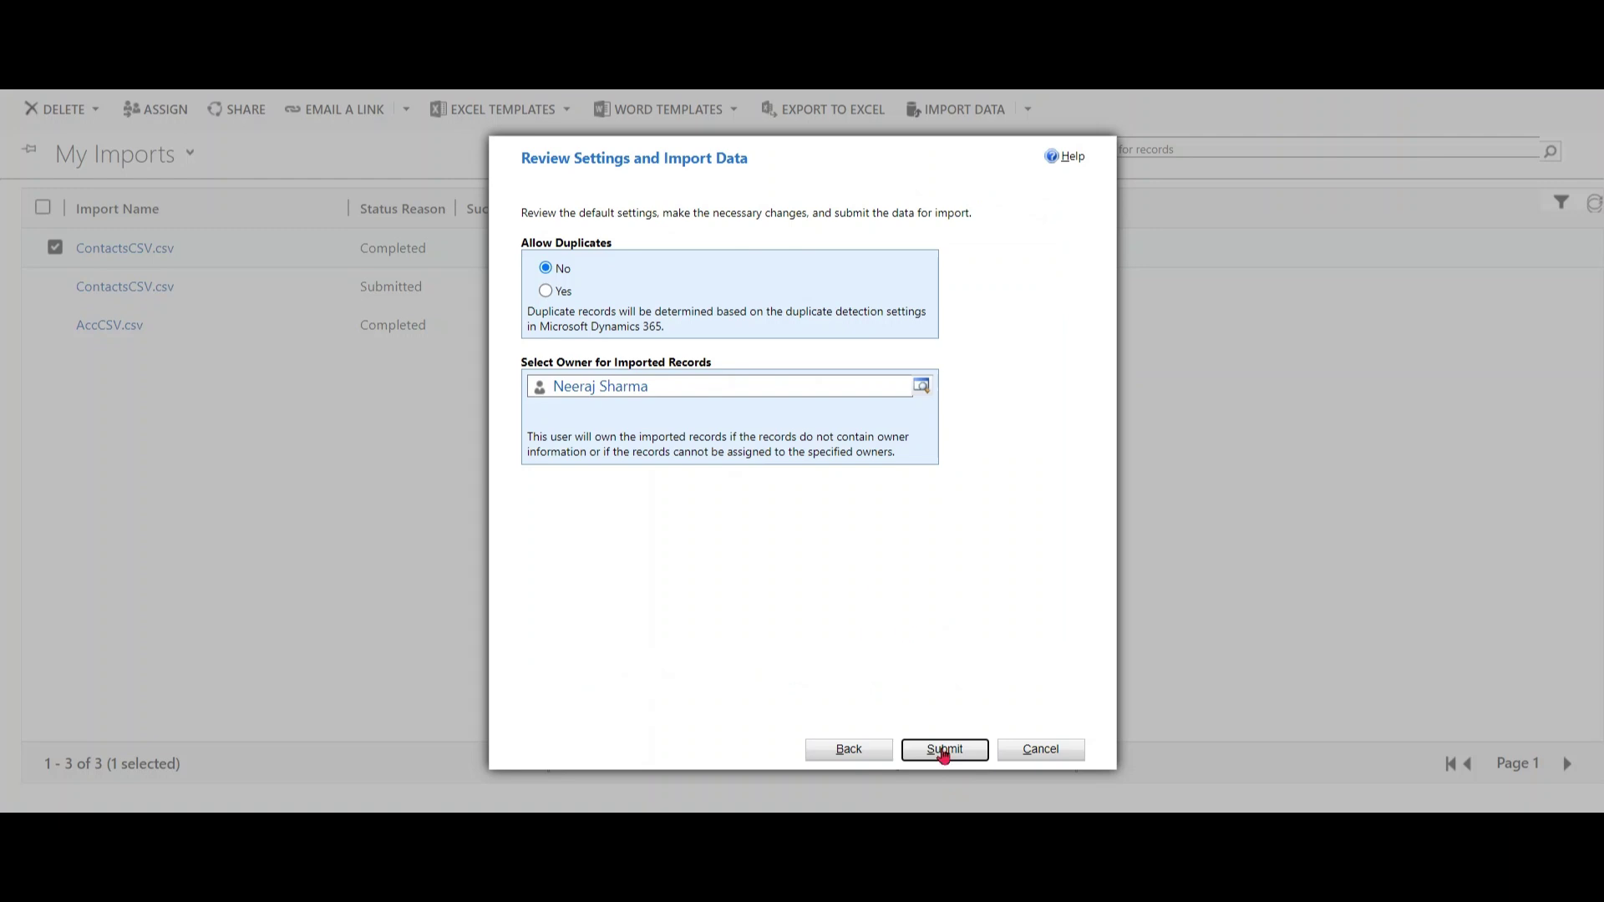
pyautogui.click(943, 749)
pyautogui.click(1034, 749)
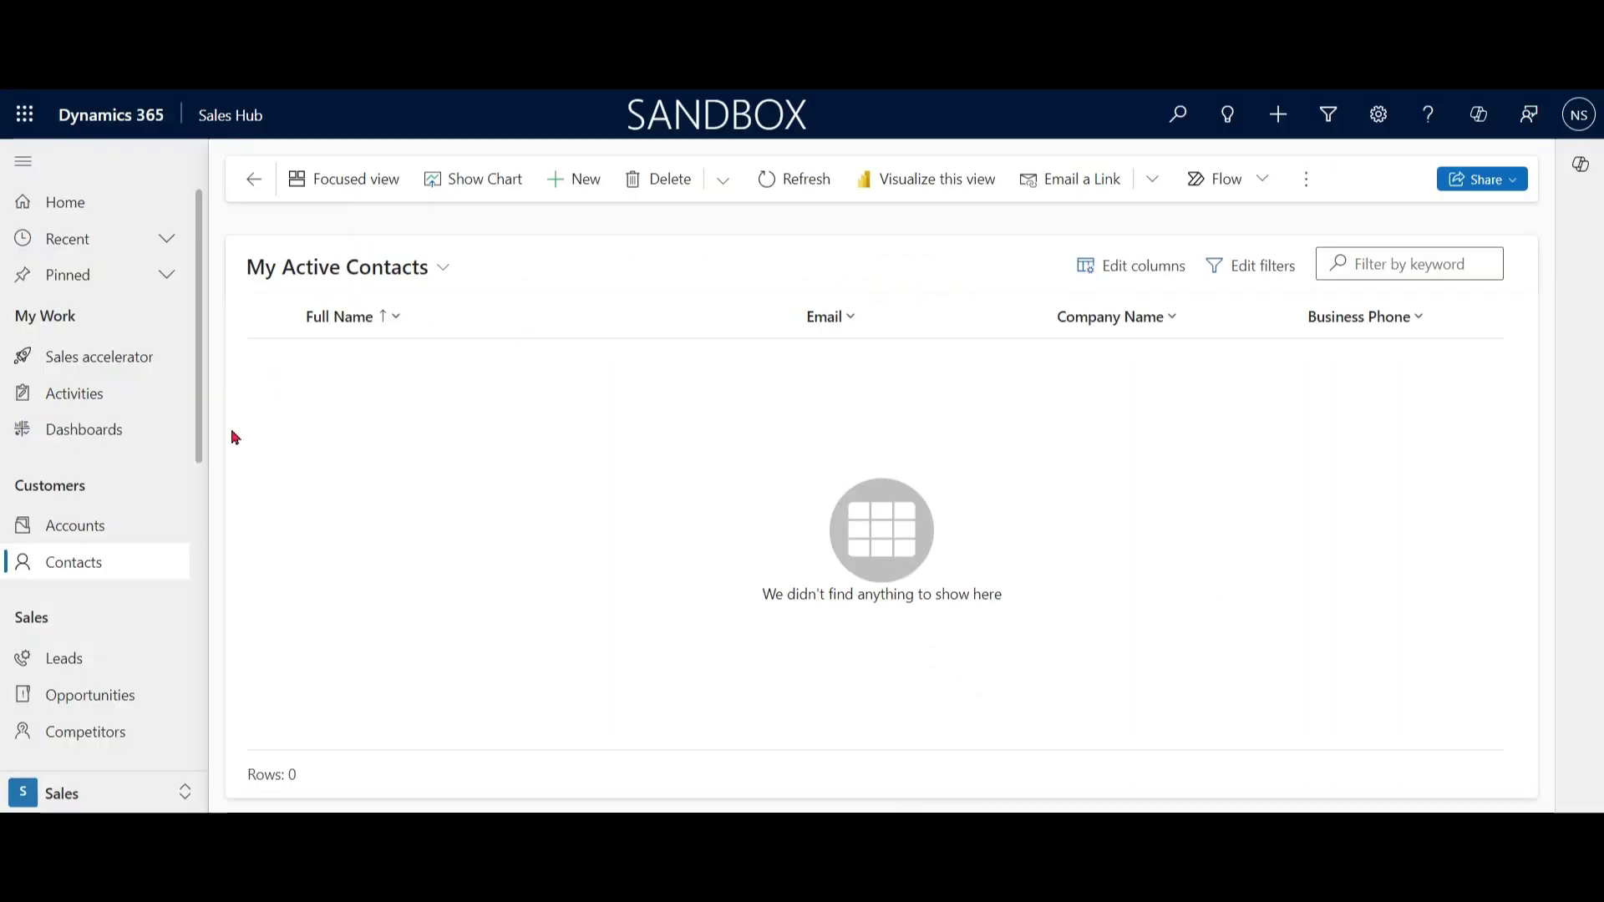
pyautogui.click(71, 566)
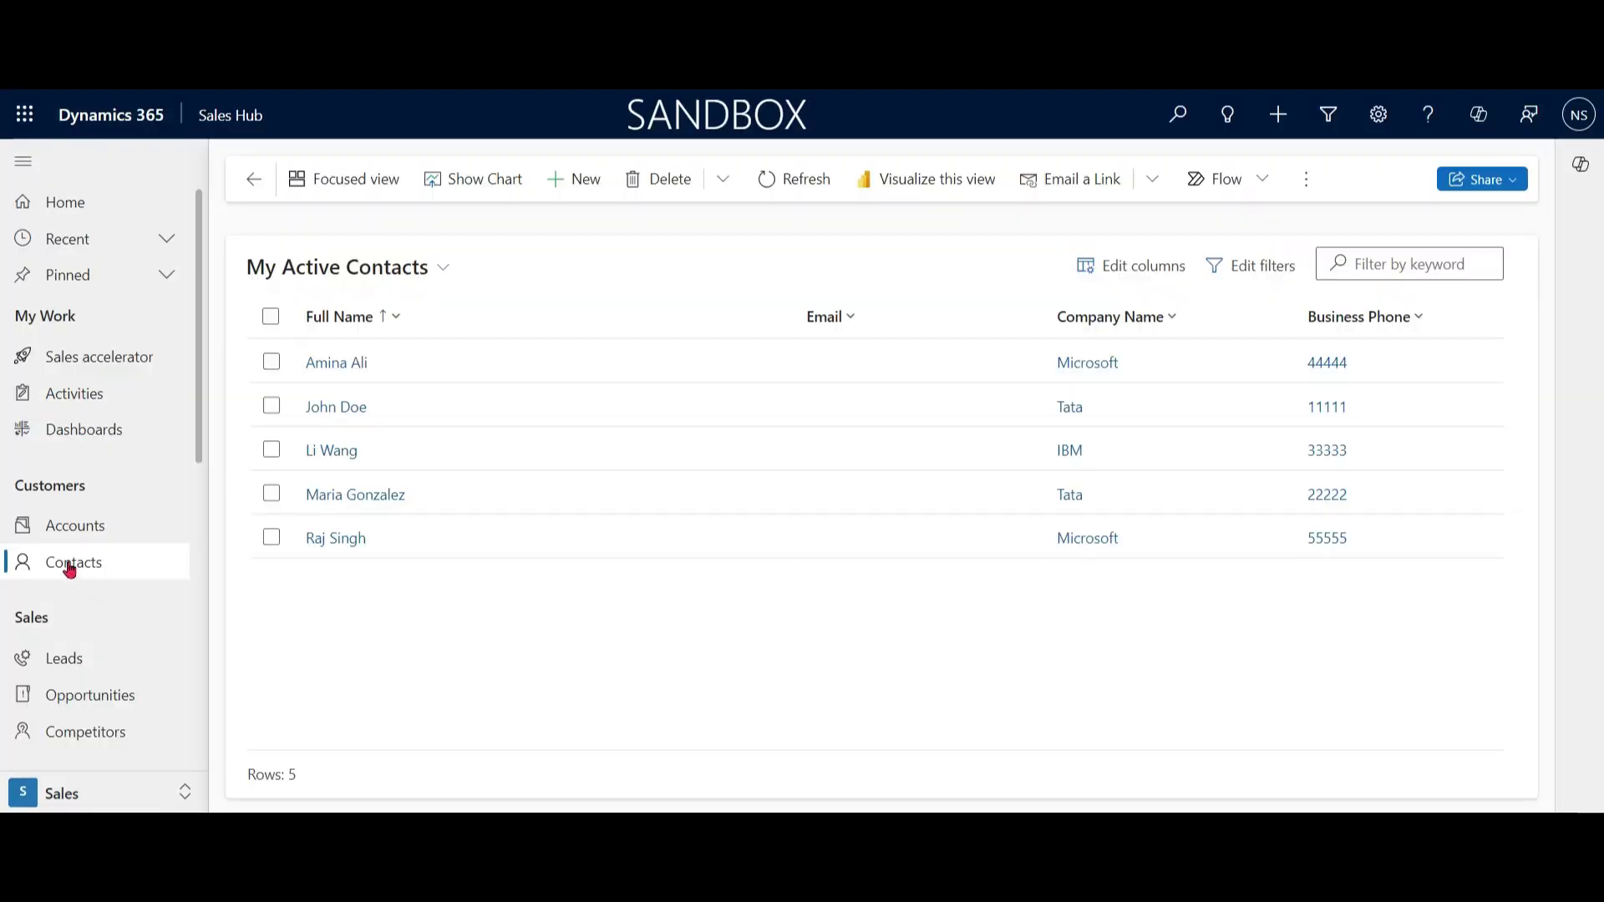
pyautogui.doubleClick(440, 376)
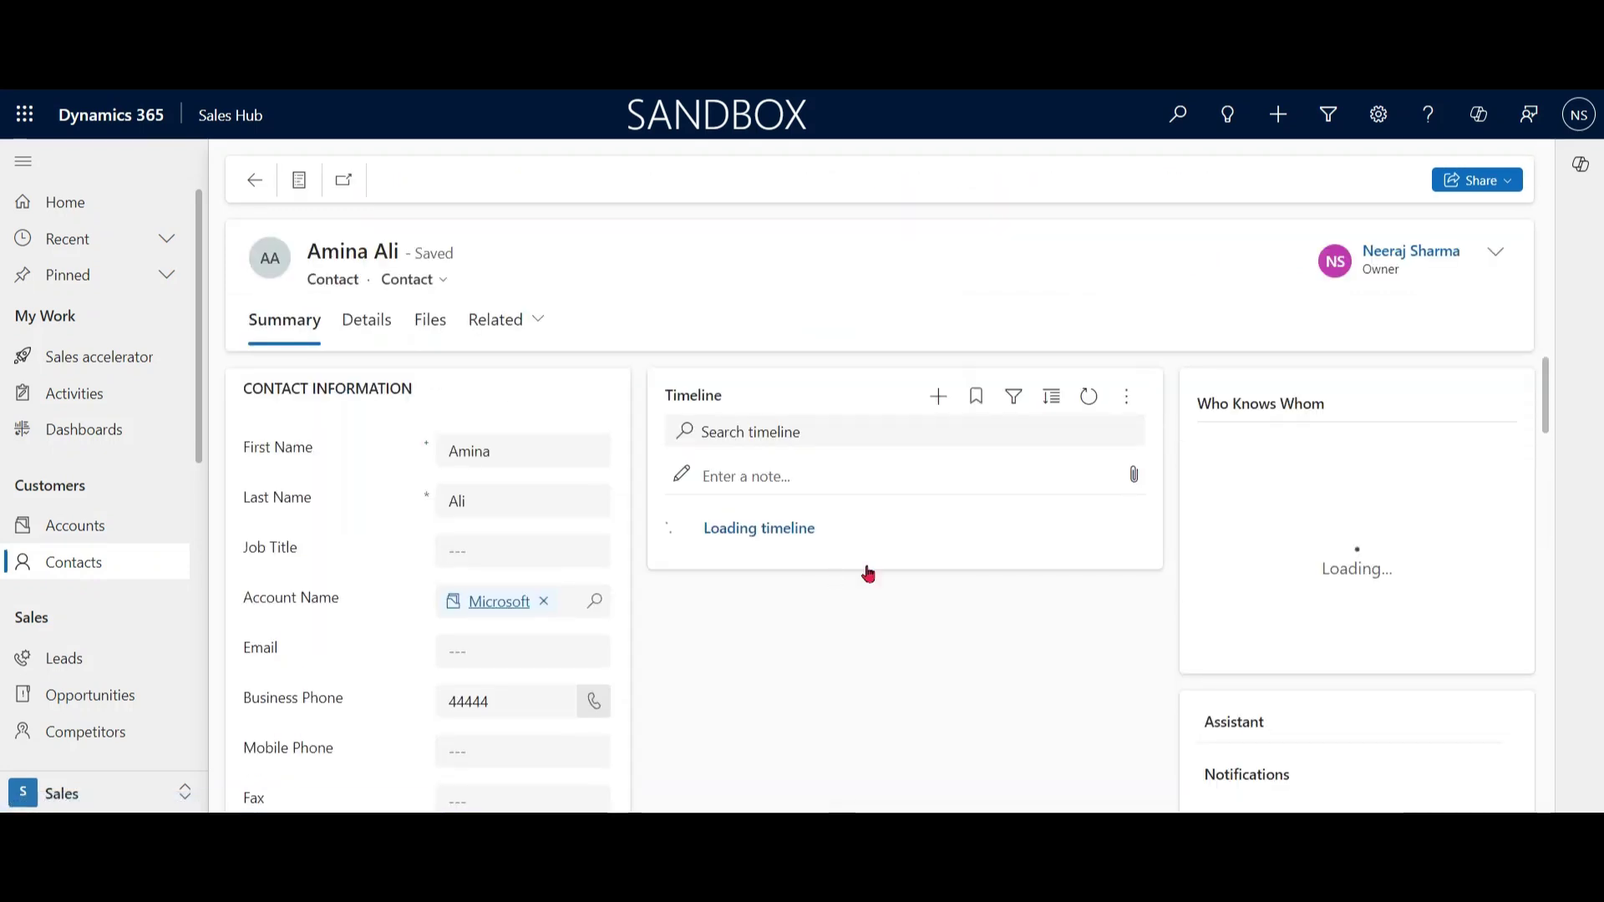
pyautogui.moveTo(1547, 384); pyautogui.dragTo(1547, 431)
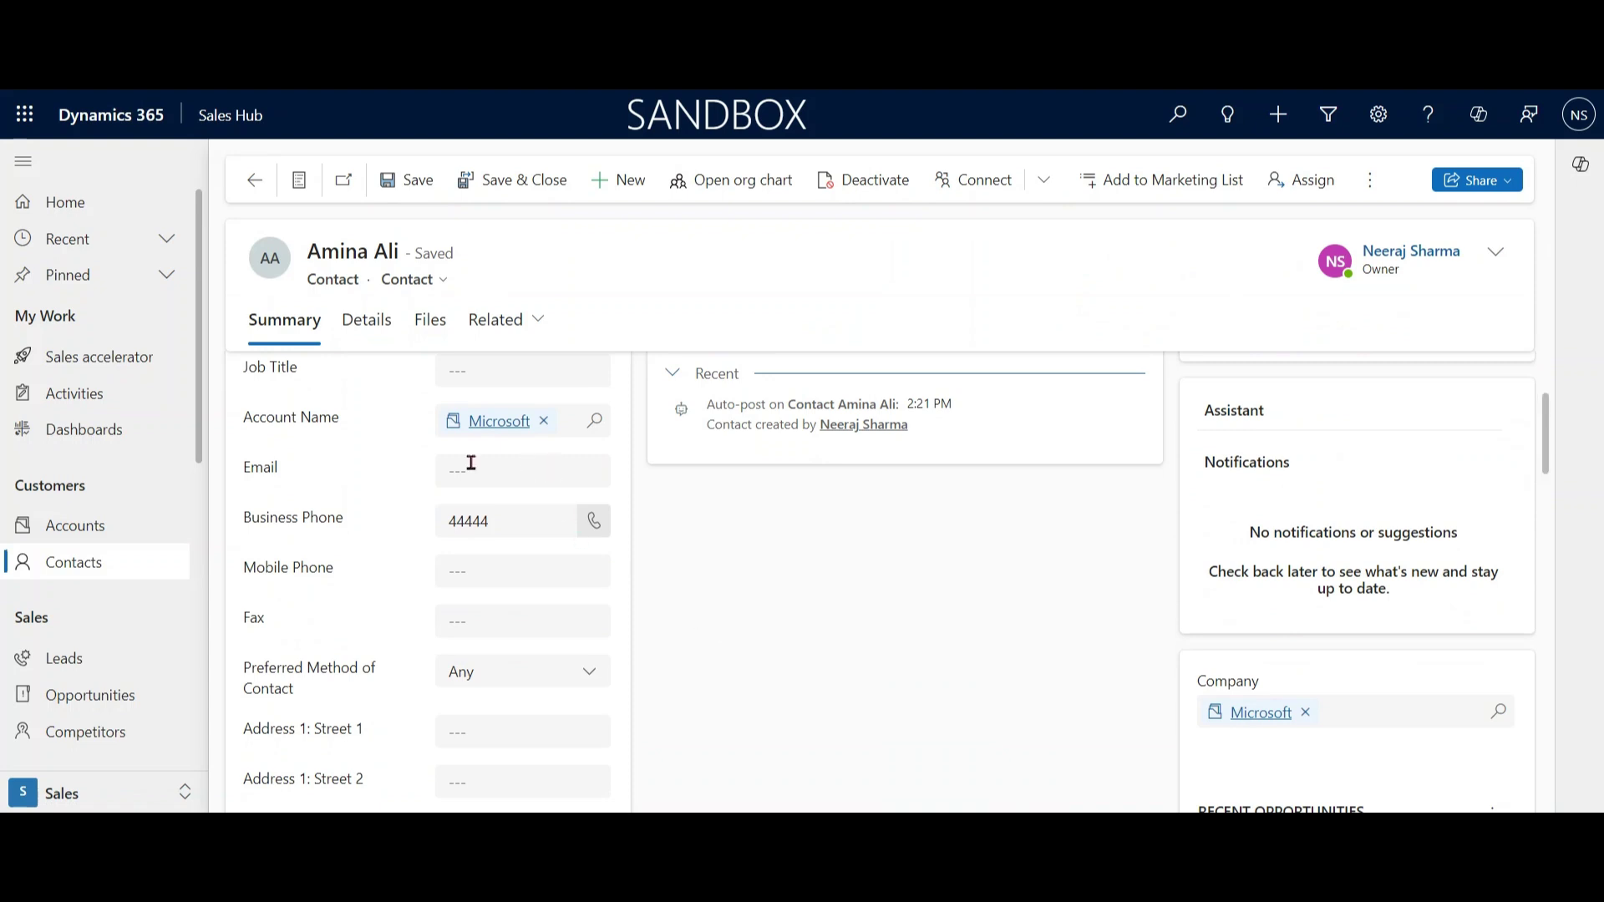
pyautogui.click(369, 330)
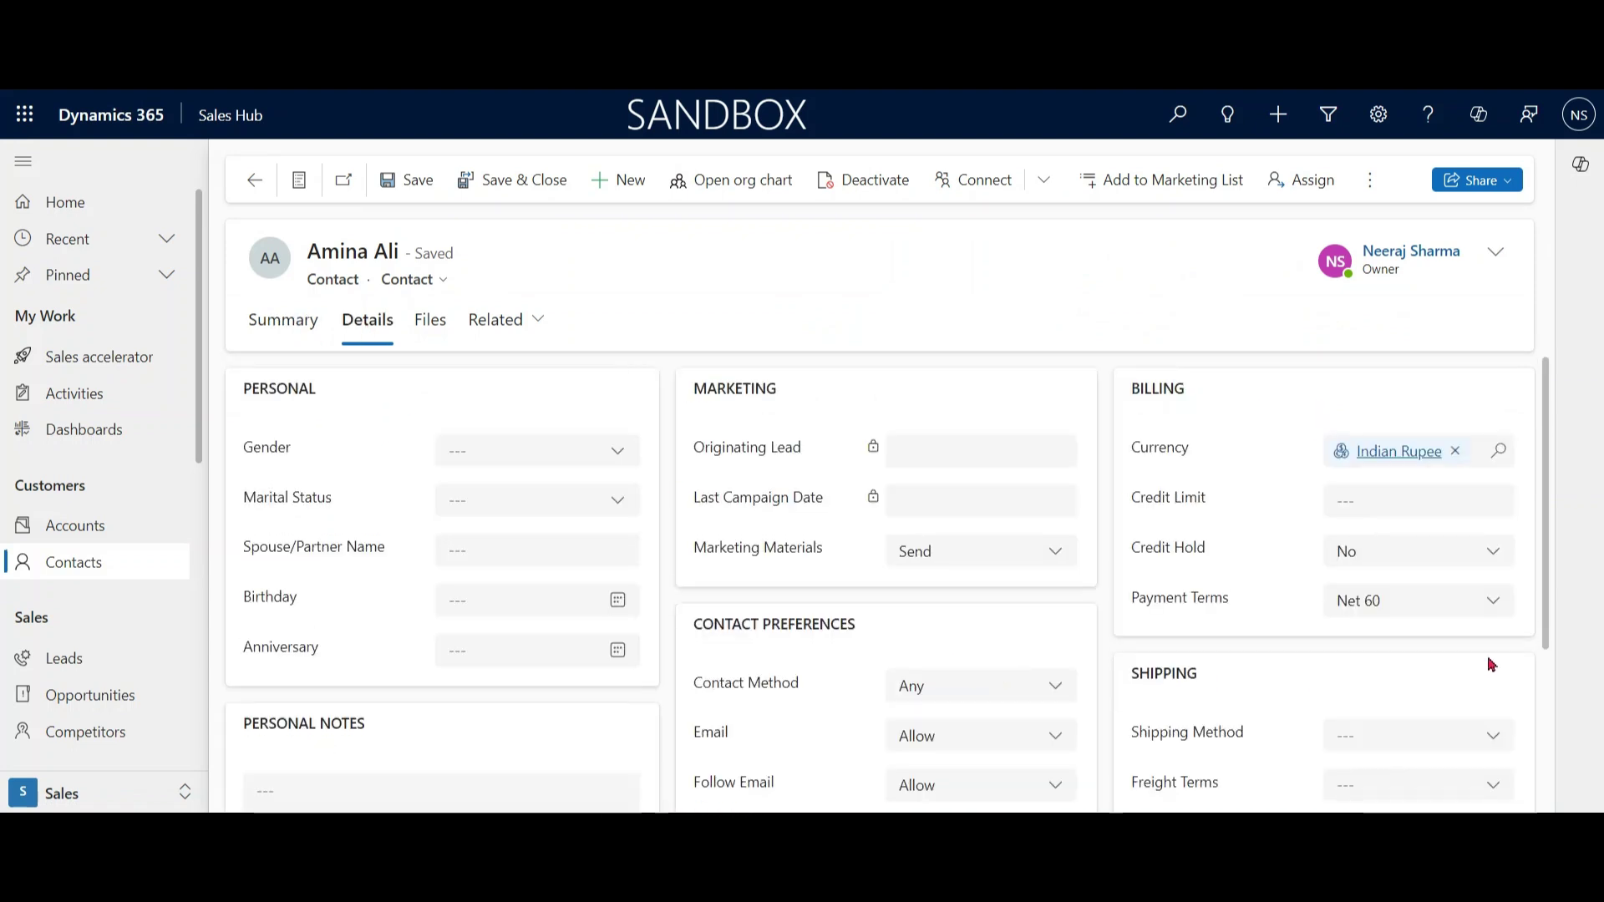
pyautogui.click(1495, 603)
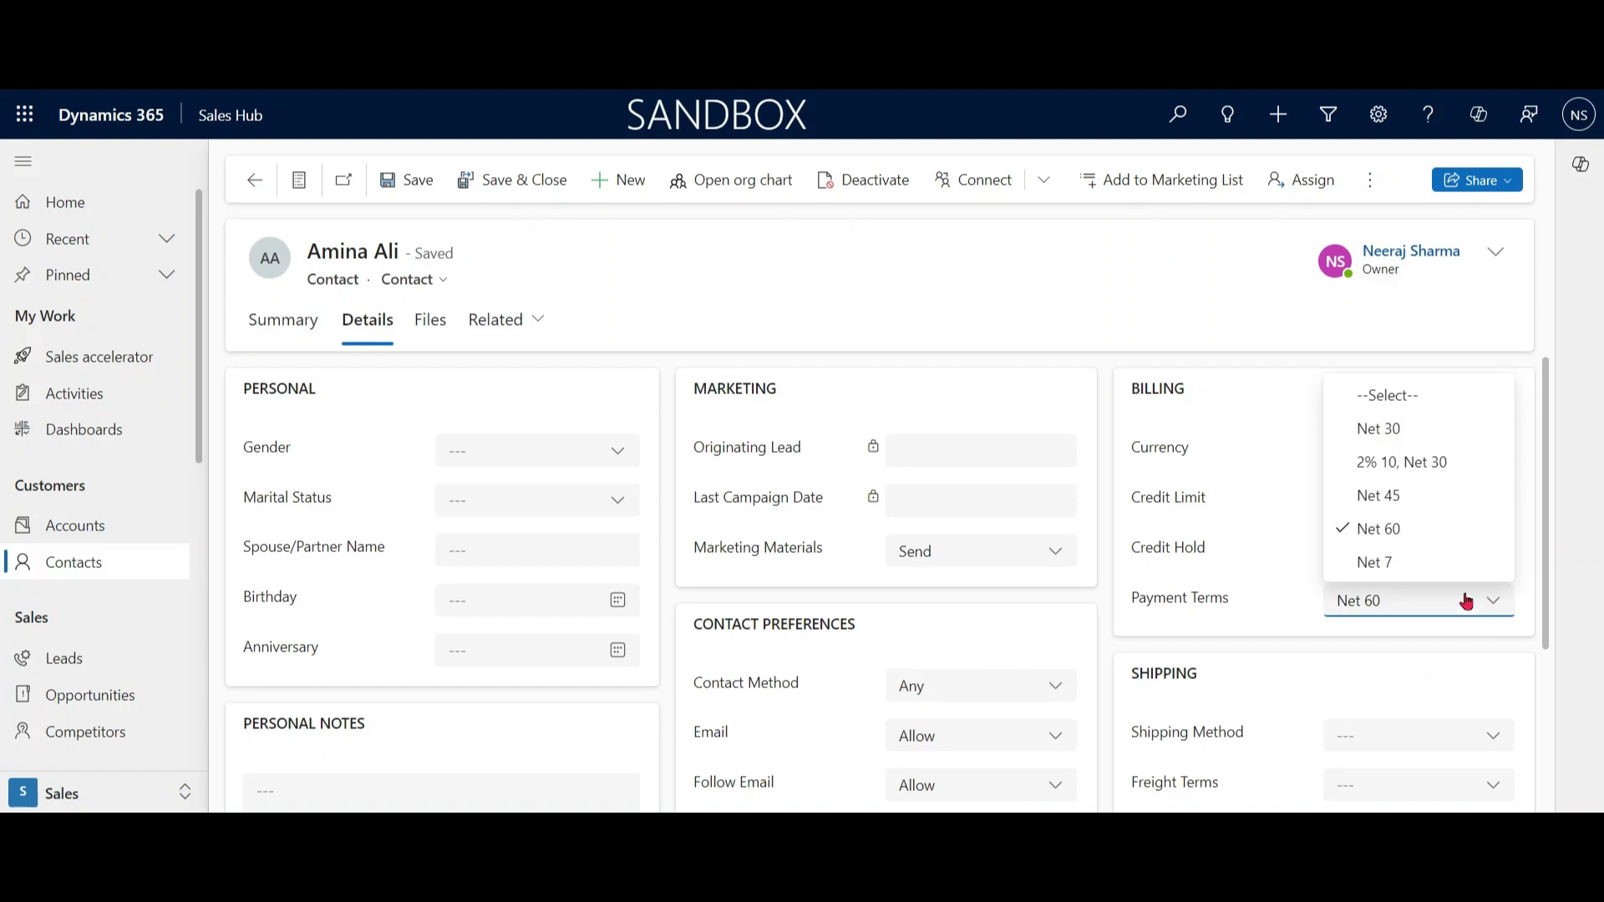
pyautogui.click(989, 319)
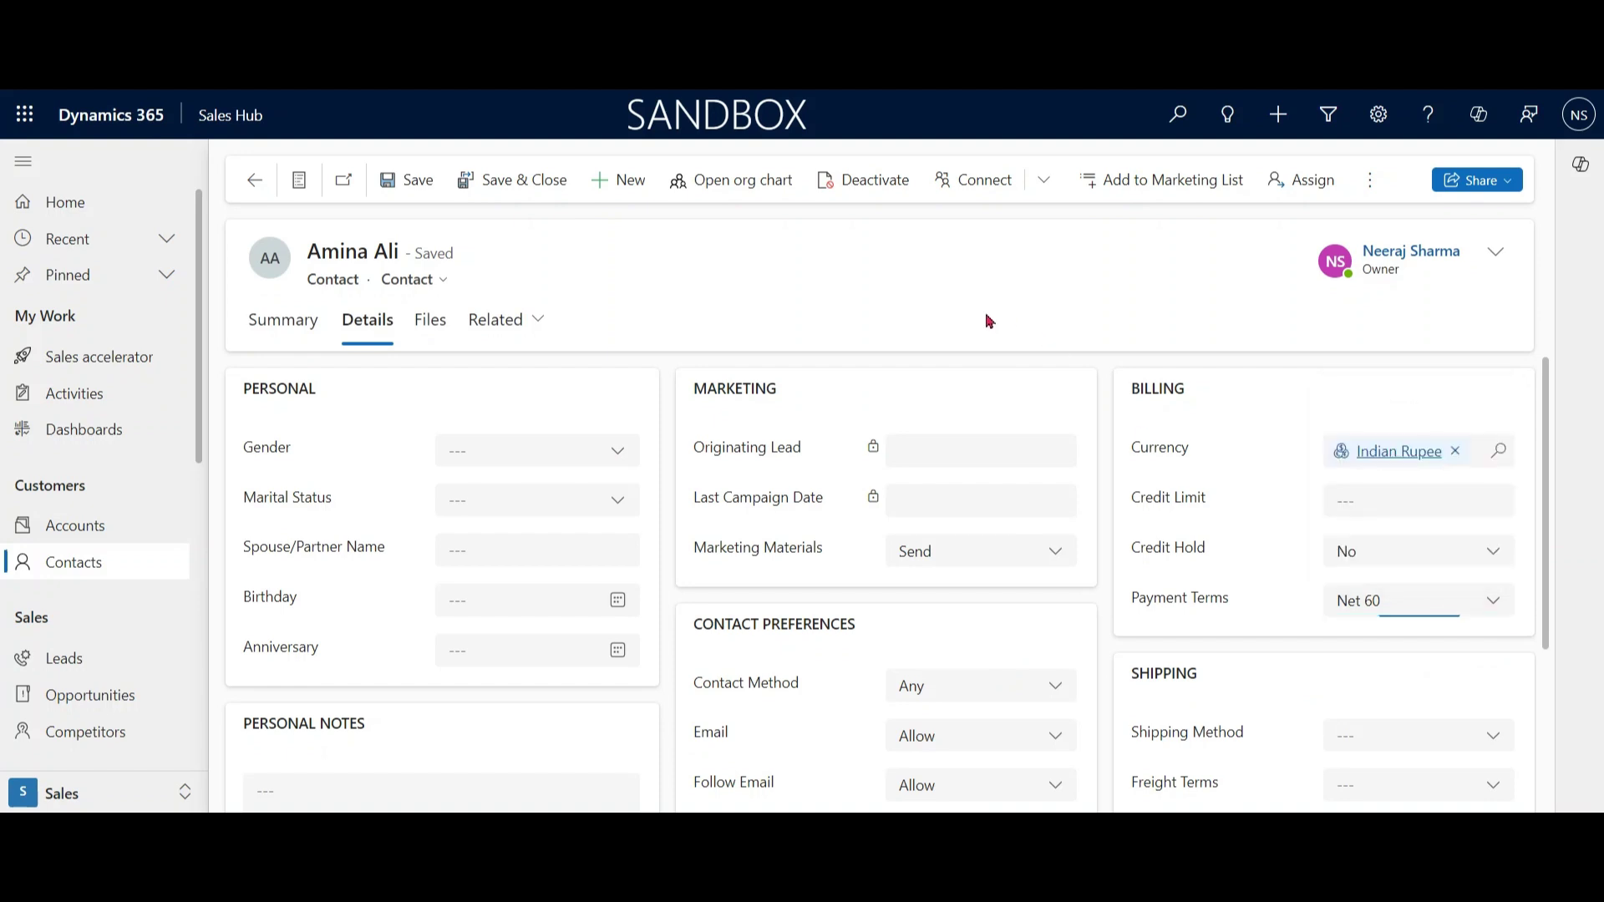
pyautogui.click(1012, 755)
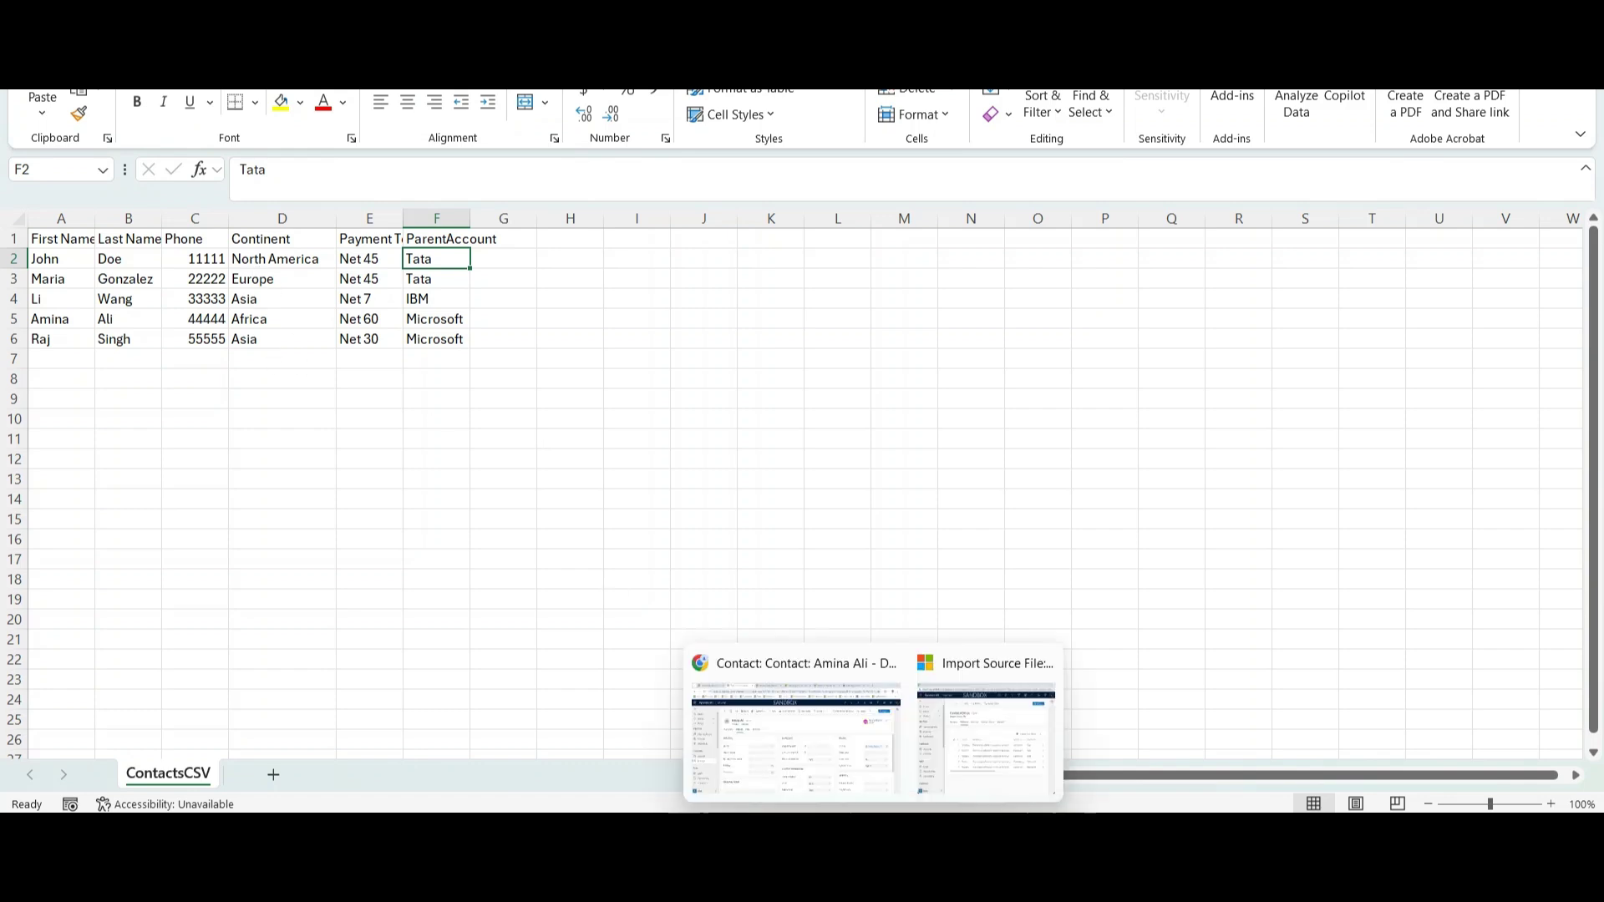
pyautogui.click(797, 749)
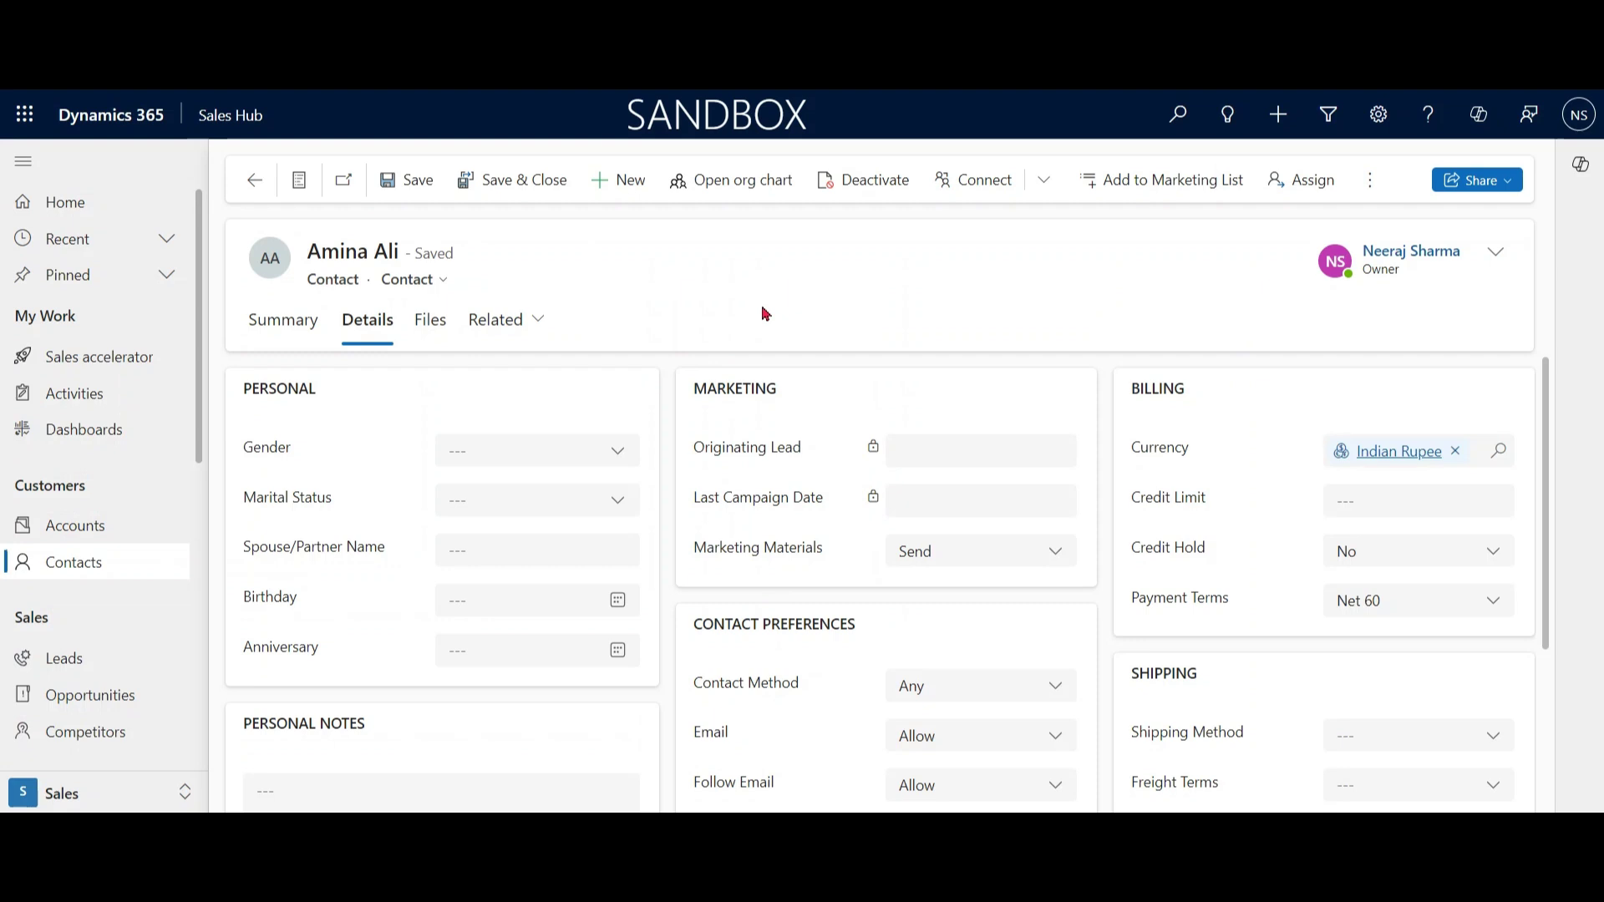
pyautogui.click(284, 323)
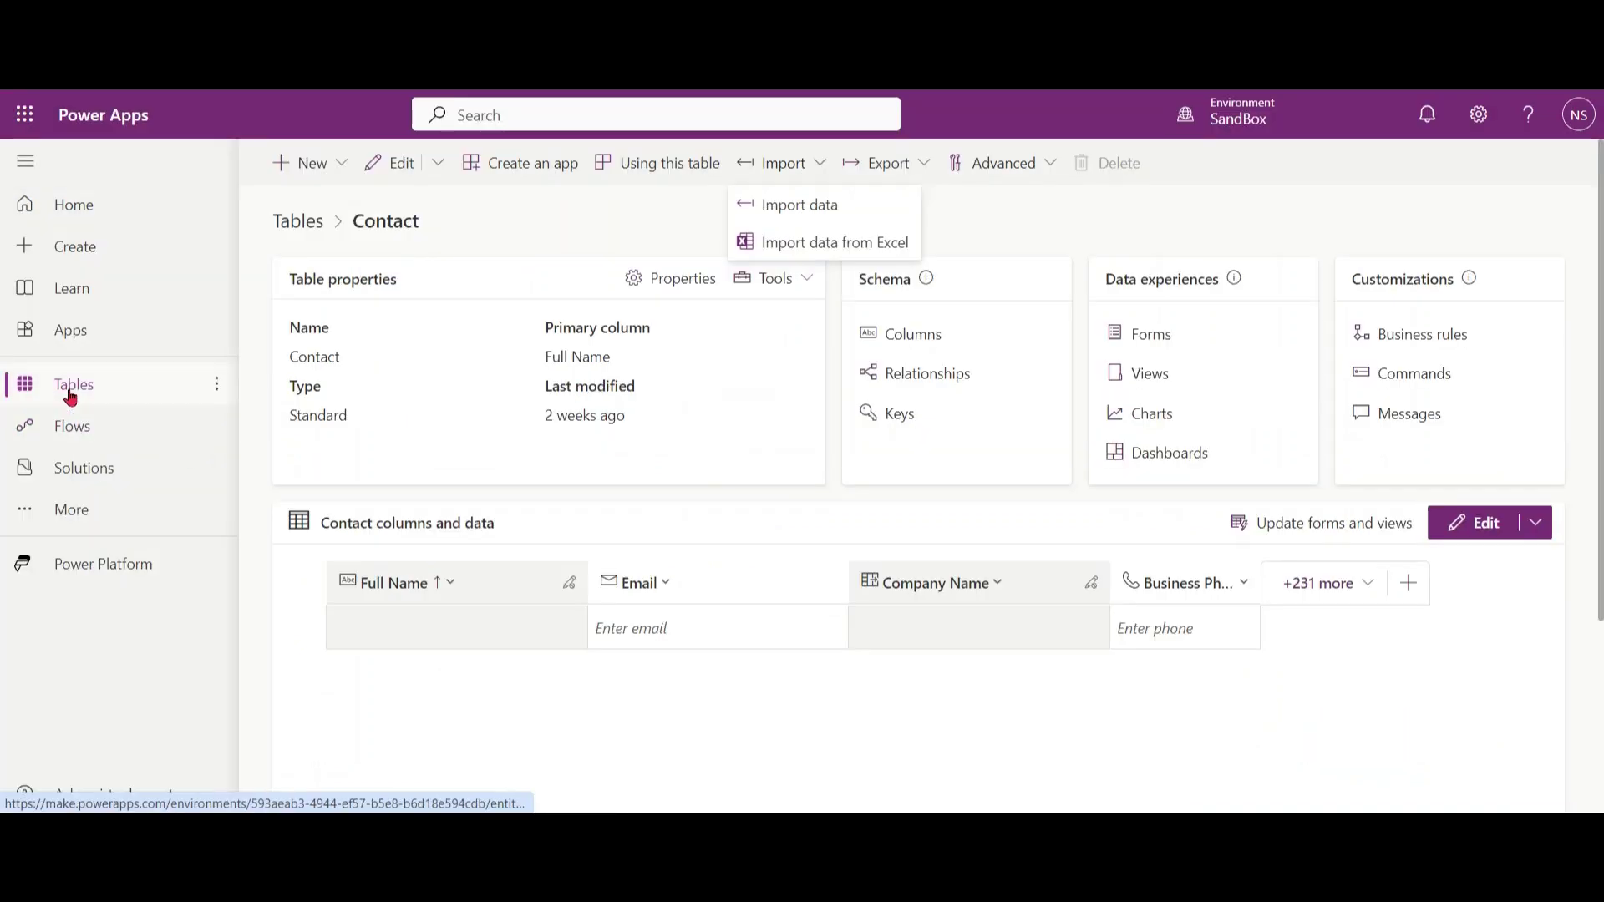
# Drag the Continent column below Last Name on the Contact main form, then save and publish.
pyautogui.click(73, 386)
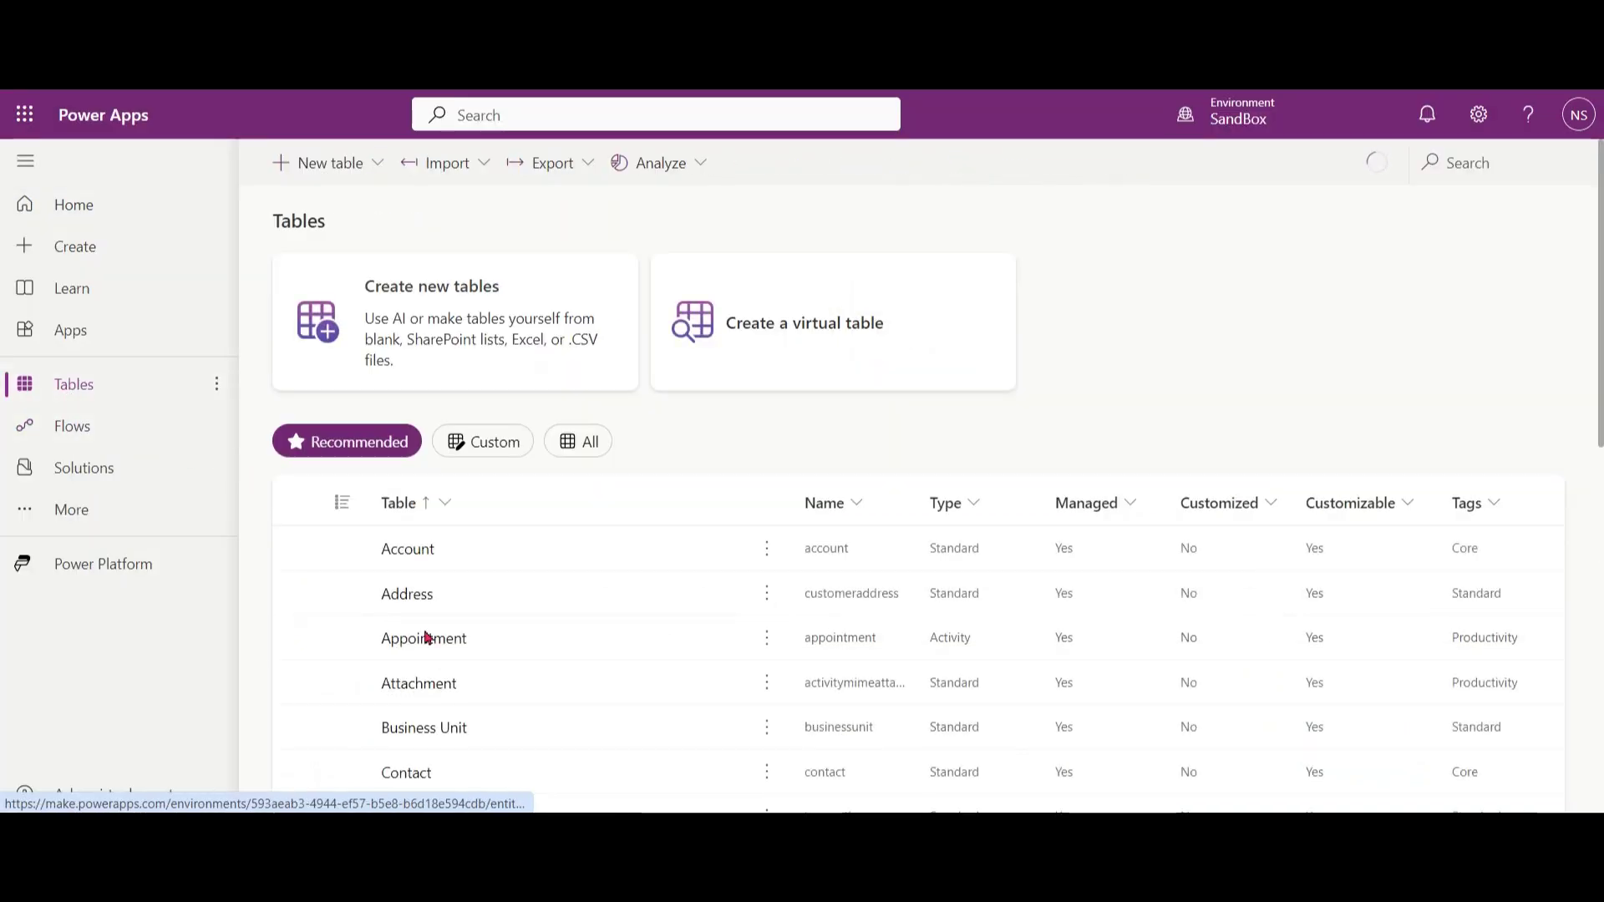
pyautogui.click(407, 773)
pyautogui.click(1135, 336)
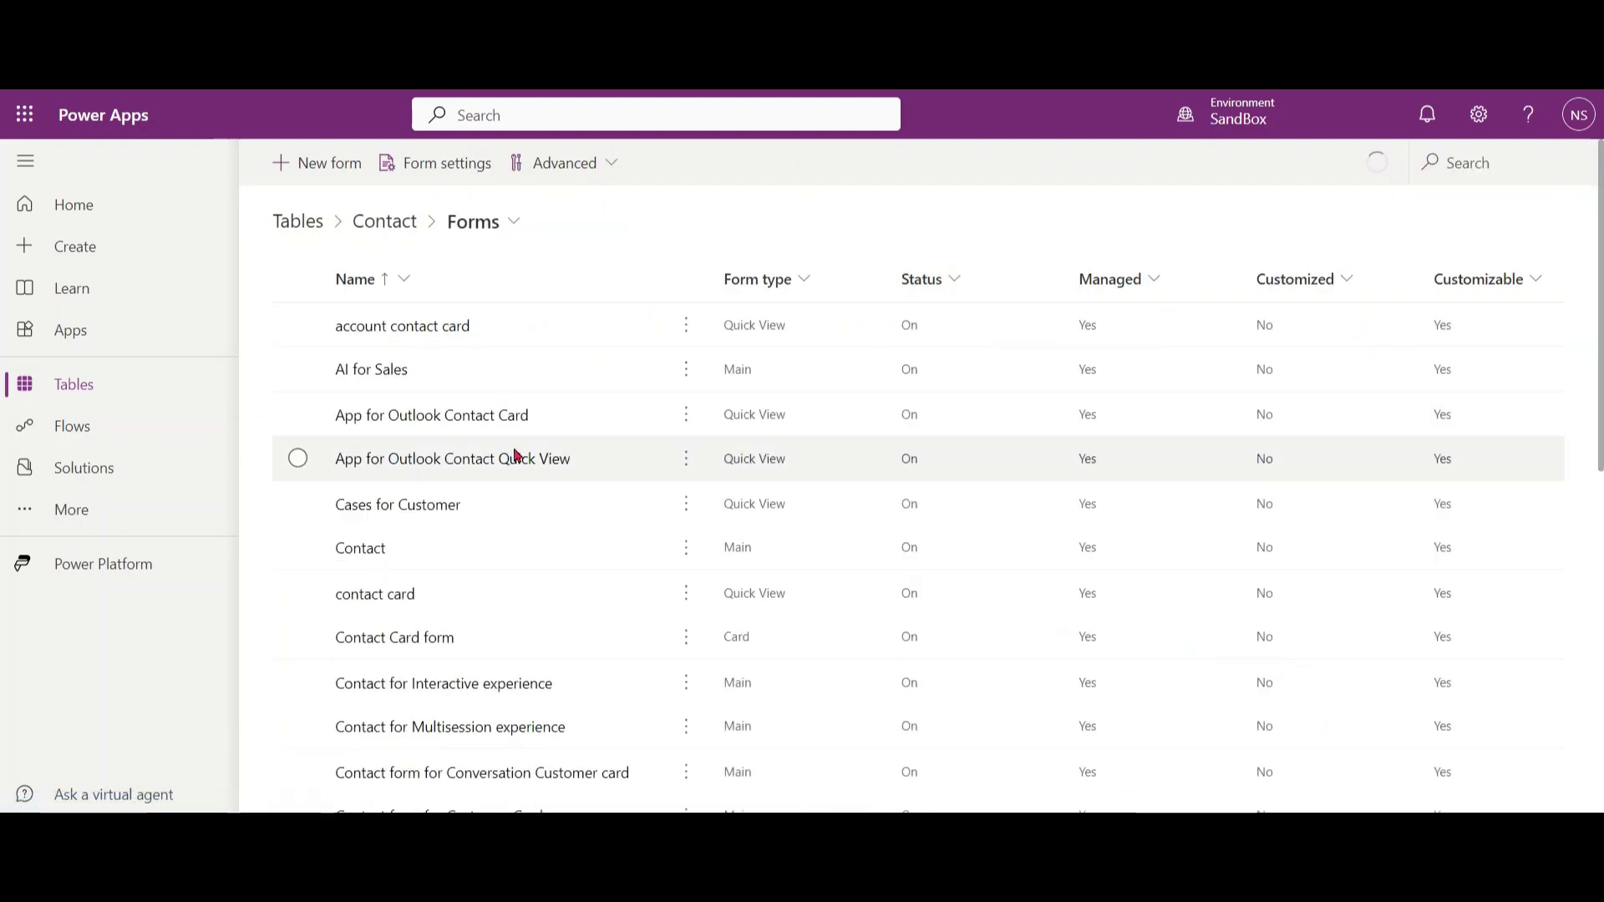
pyautogui.click(359, 549)
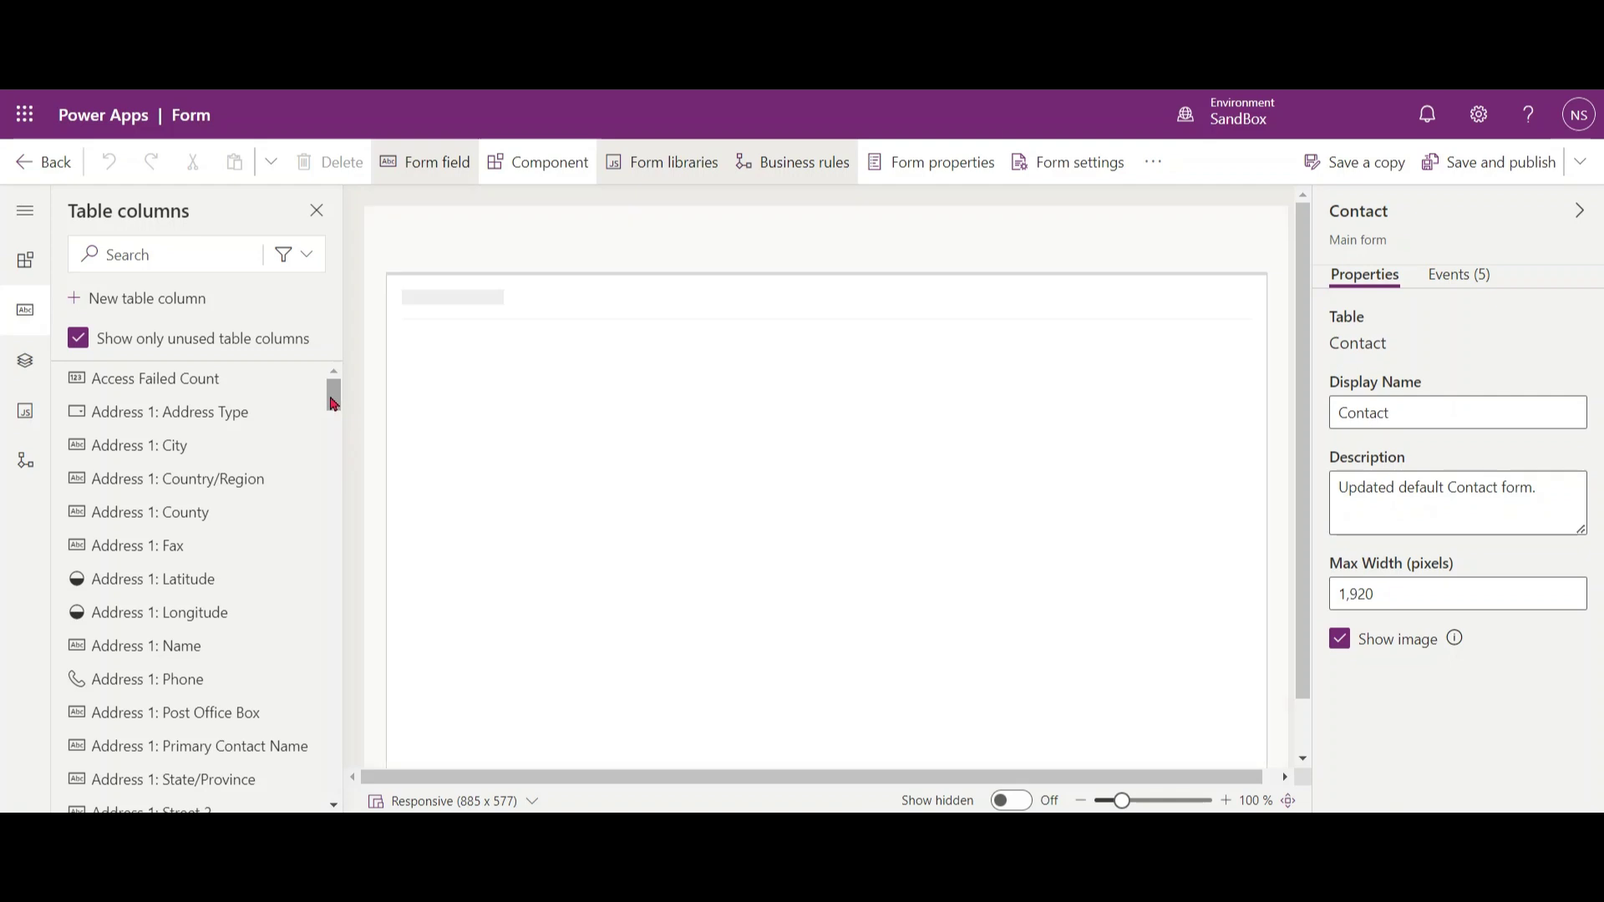
pyautogui.click(199, 255)
pyautogui.write('cont')
pyautogui.moveTo(151, 478); pyautogui.dragTo(484, 633)
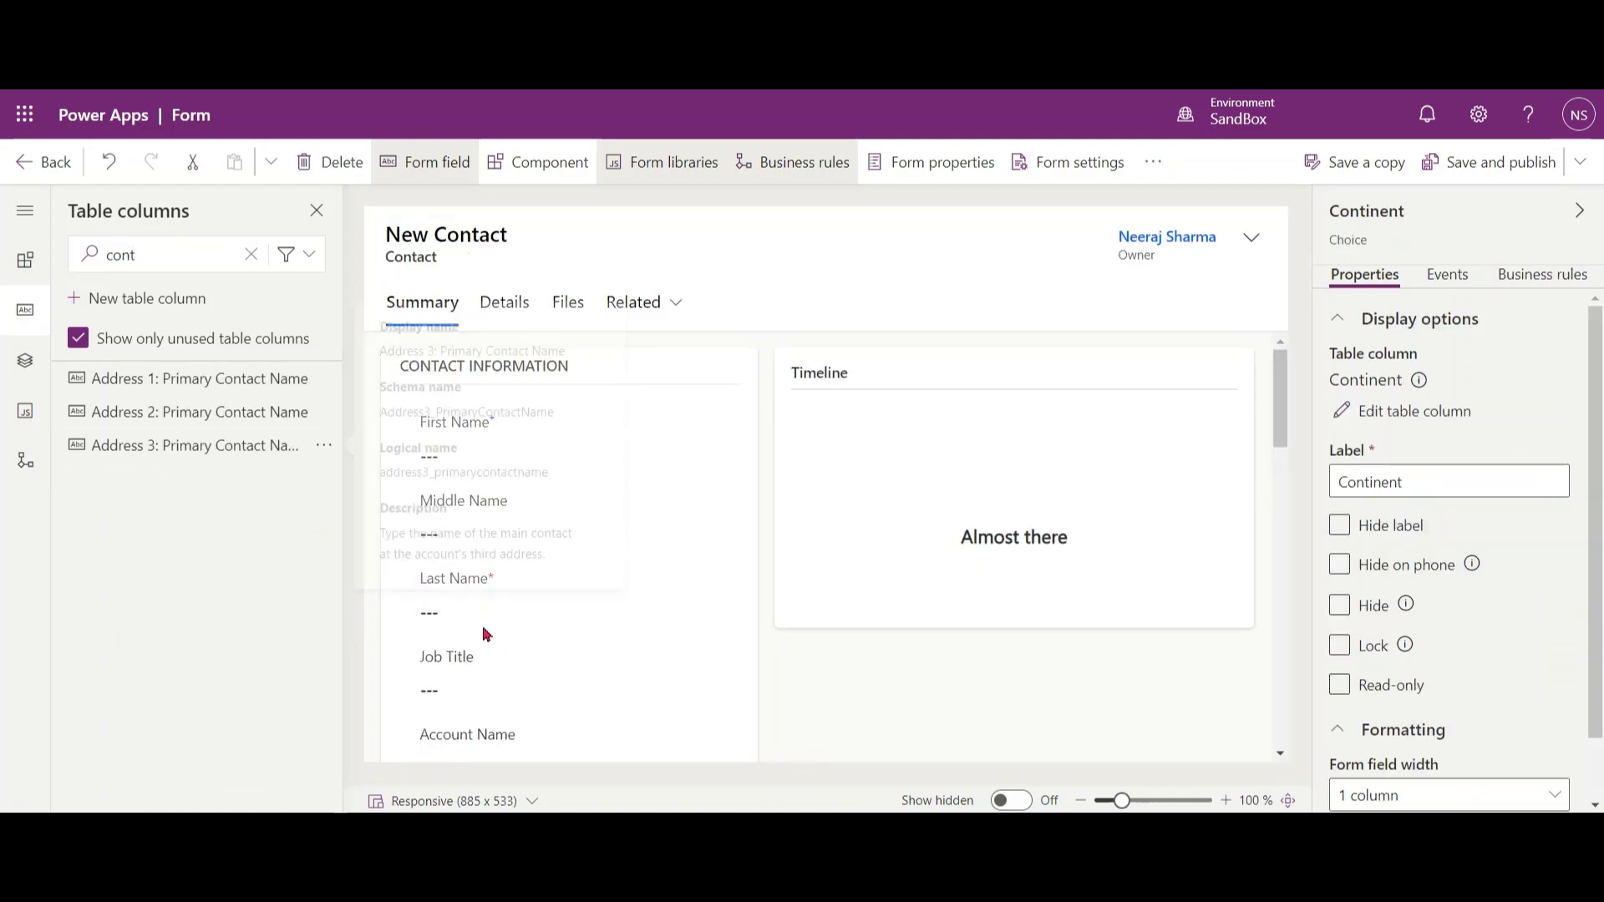
pyautogui.click(1521, 166)
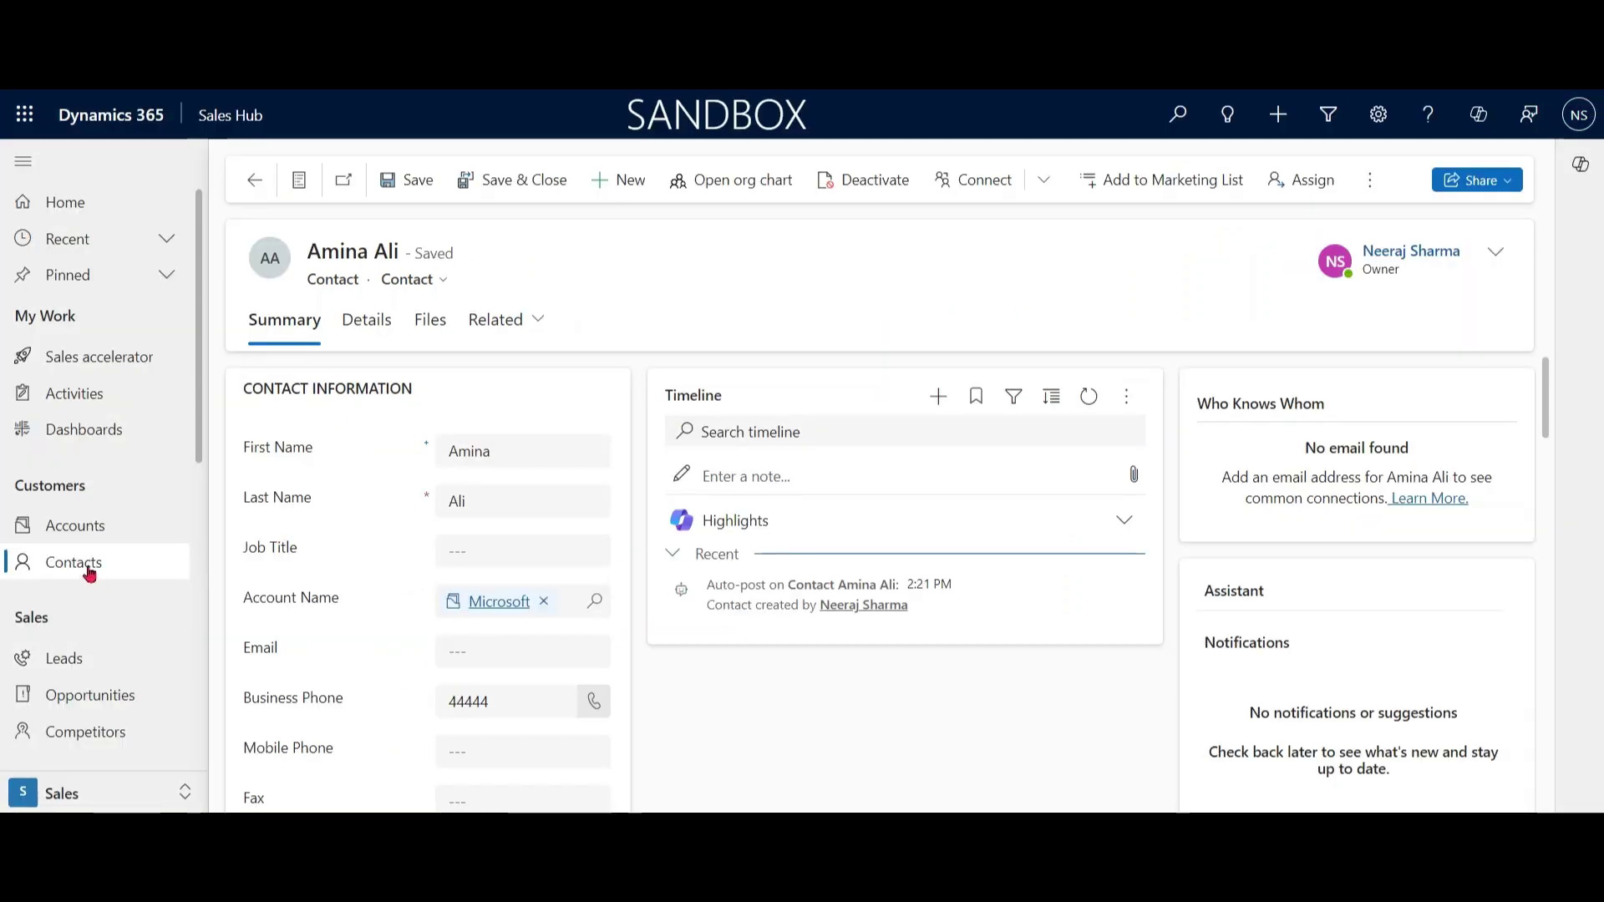
pyautogui.click(88, 570)
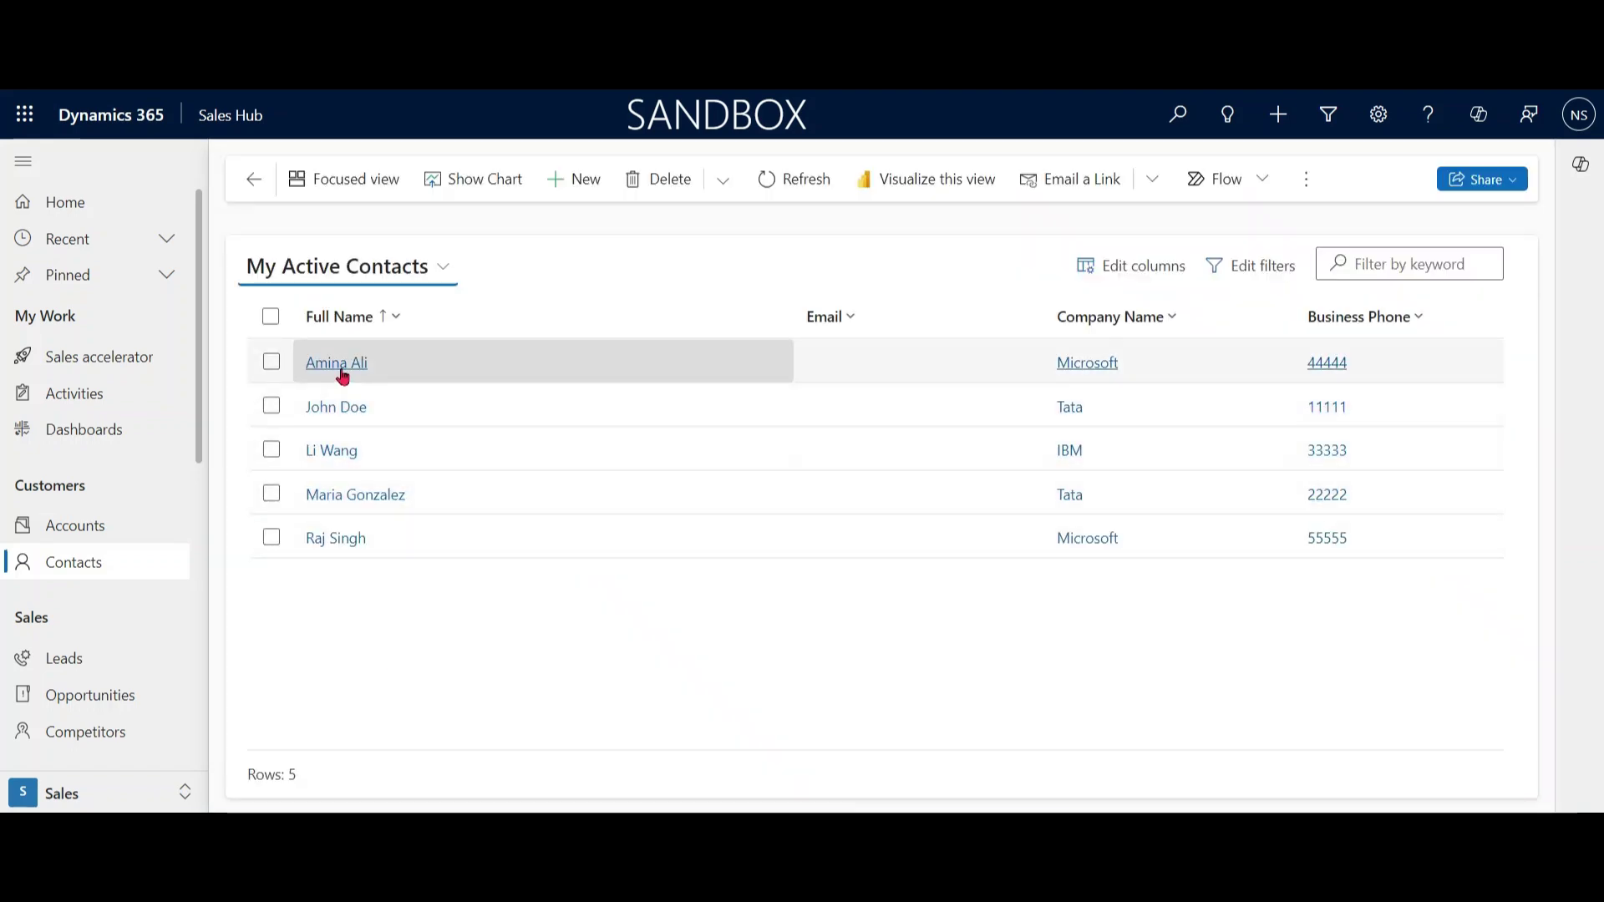
pyautogui.click(336, 363)
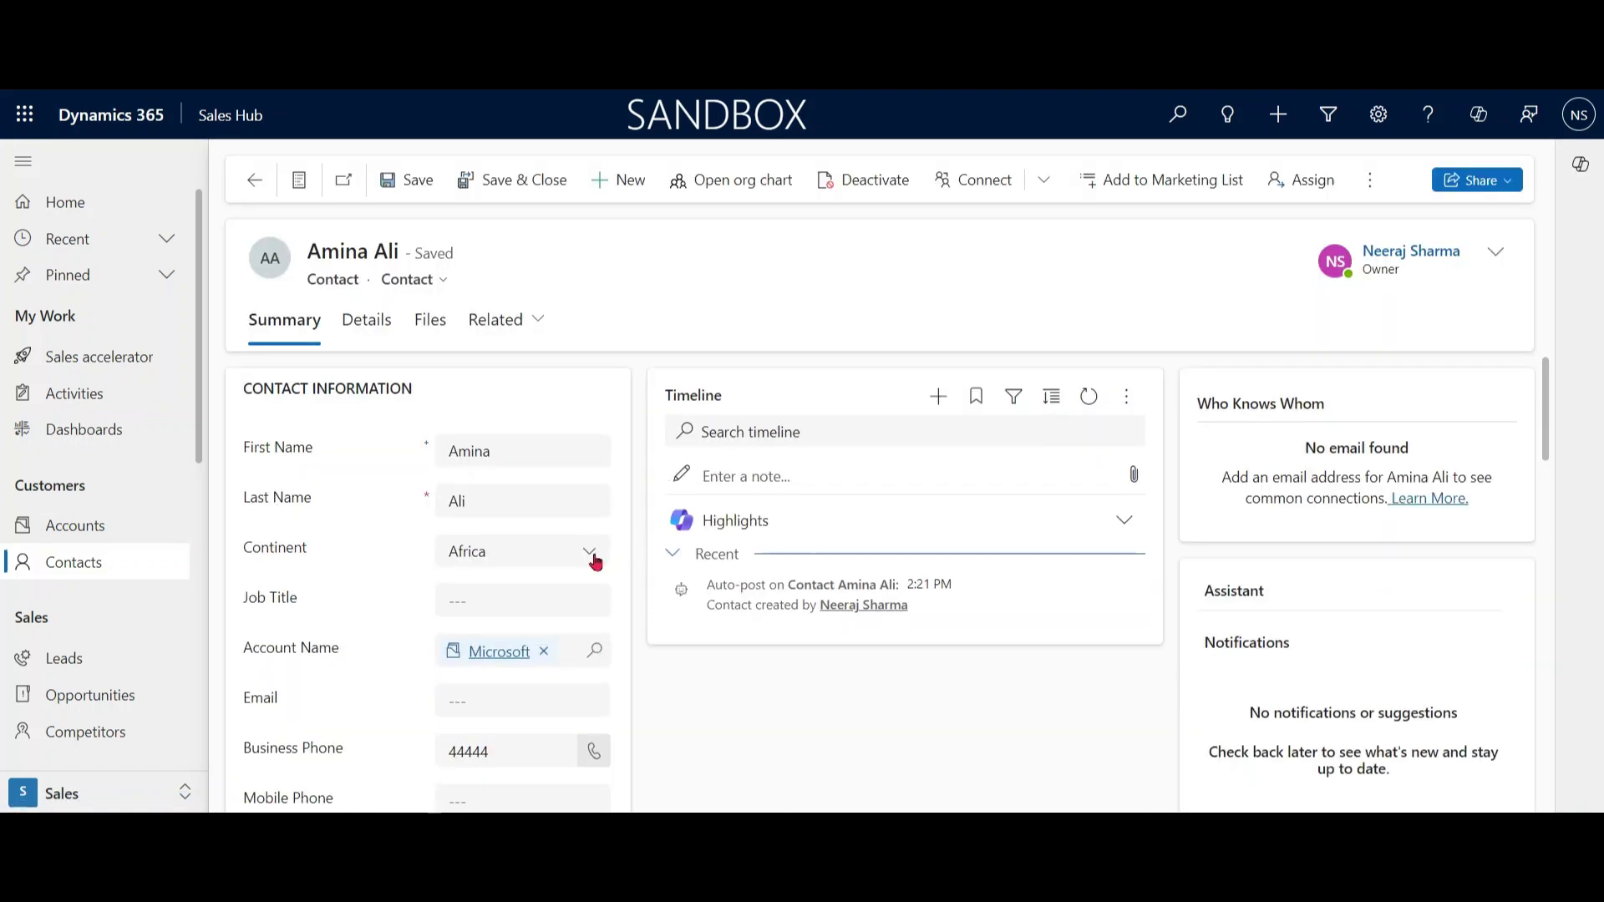
pyautogui.click(595, 561)
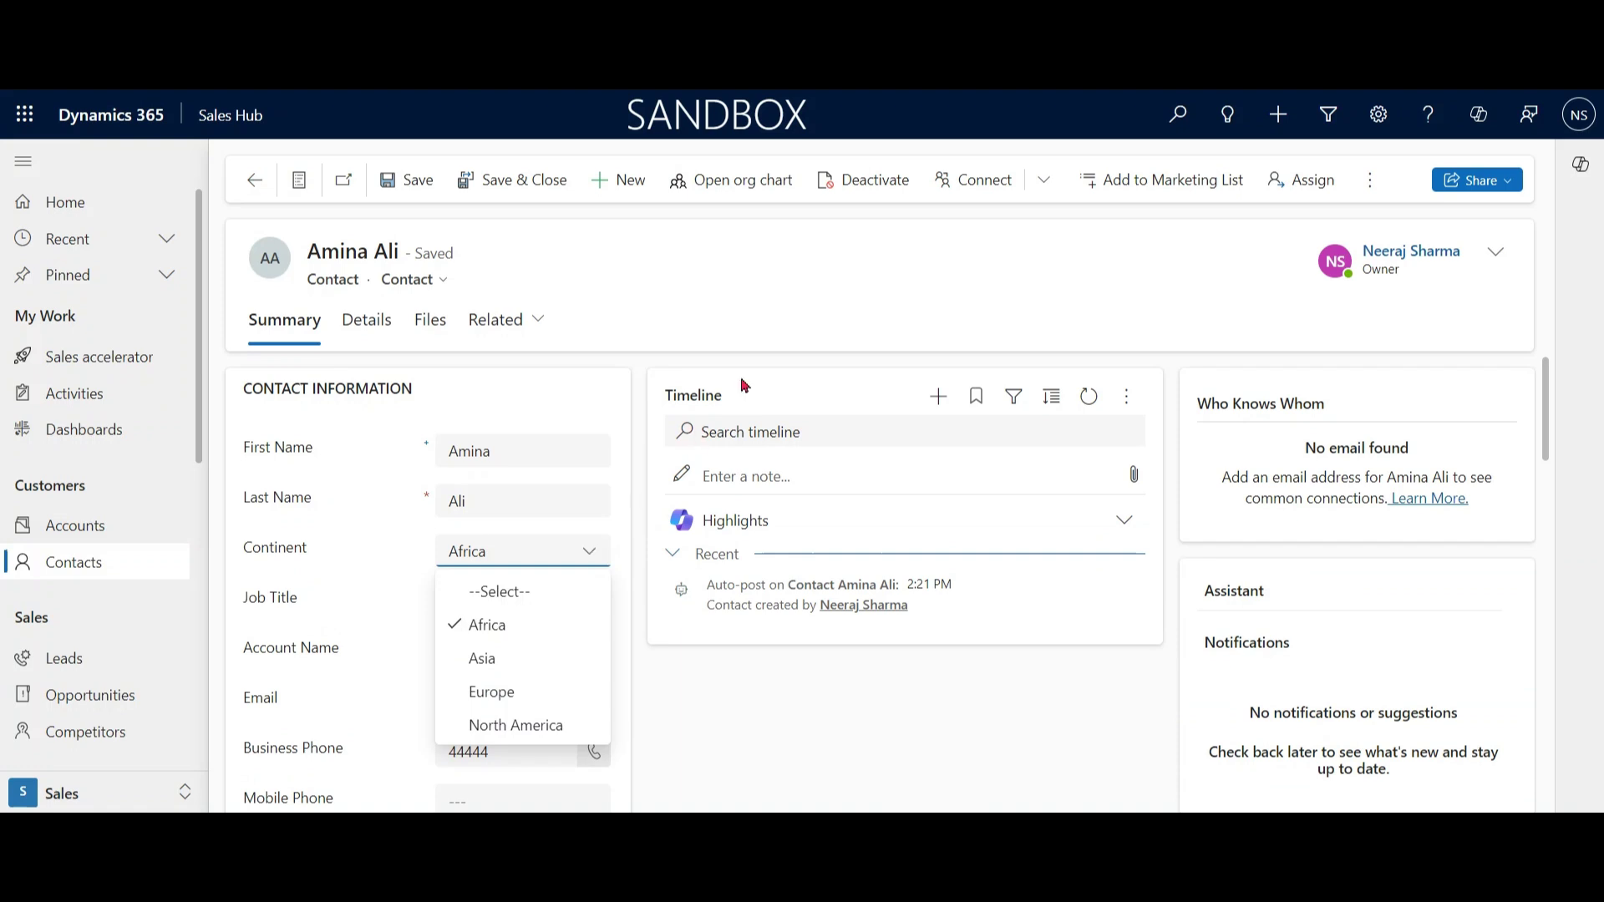
pyautogui.click(816, 238)
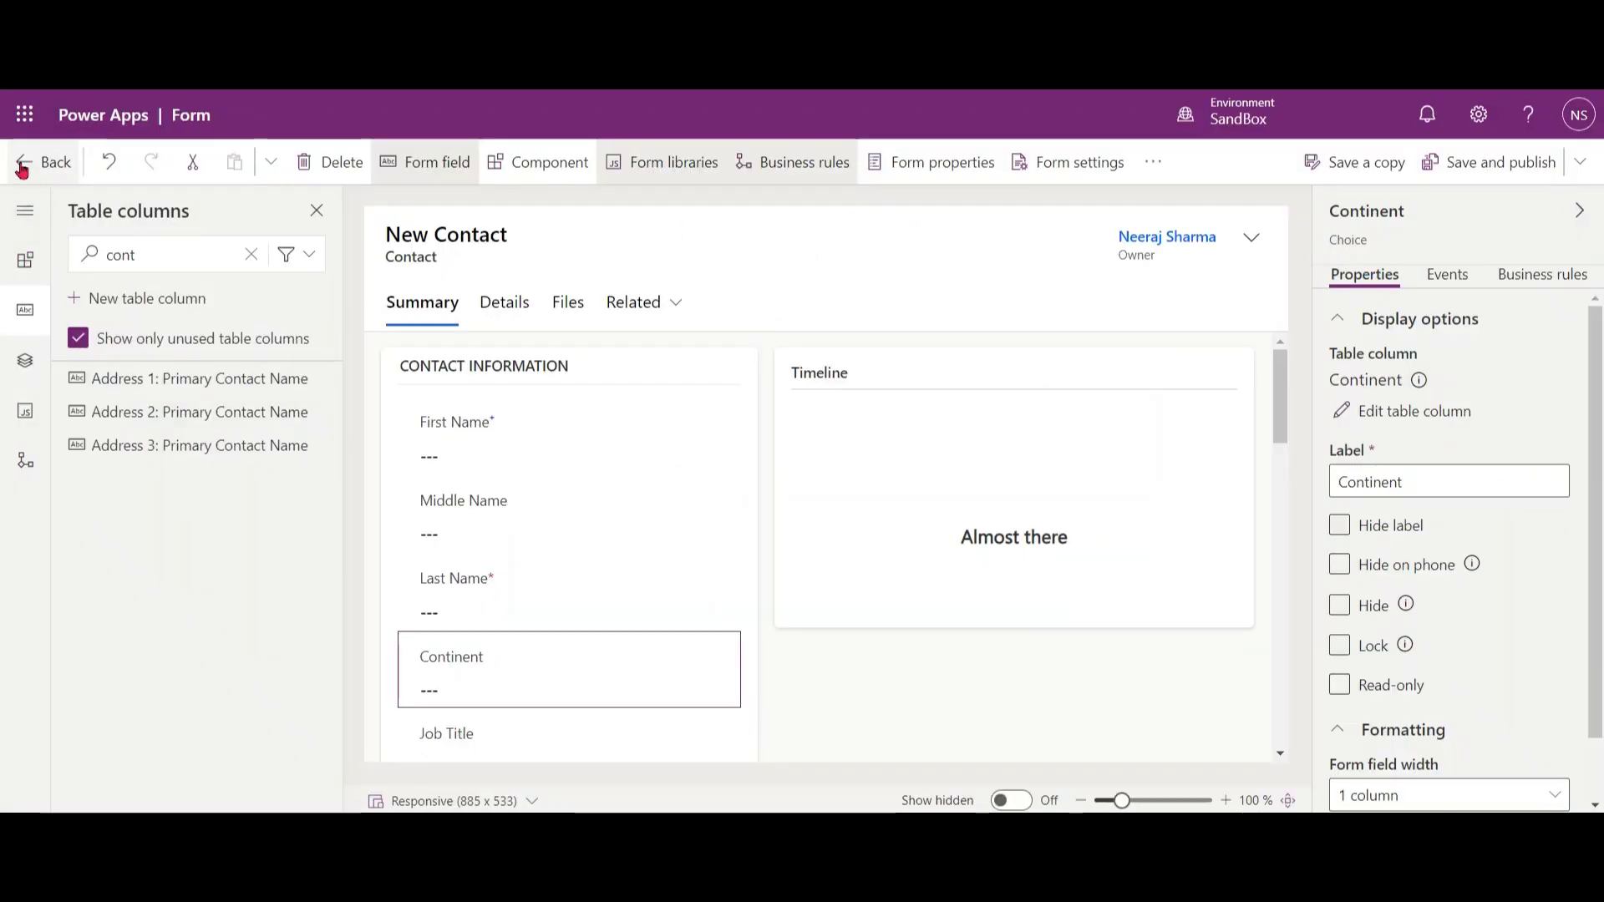
# Leave the form designer, open the Contact table via Tables, and start Import data.
pyautogui.click(23, 162)
pyautogui.click(67, 205)
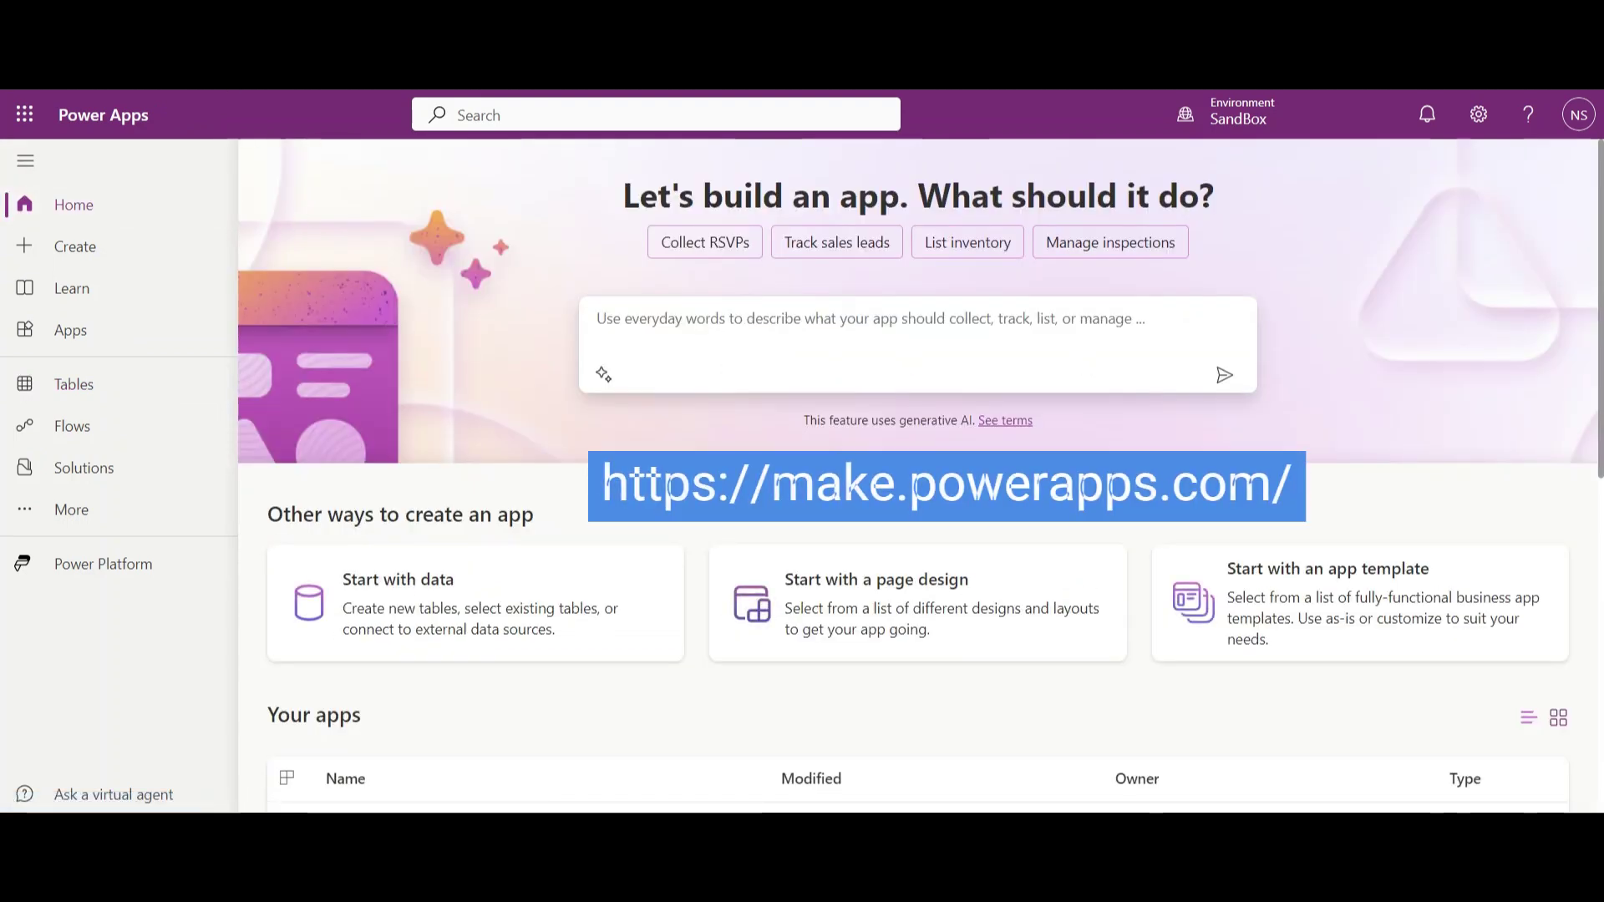
pyautogui.click(74, 384)
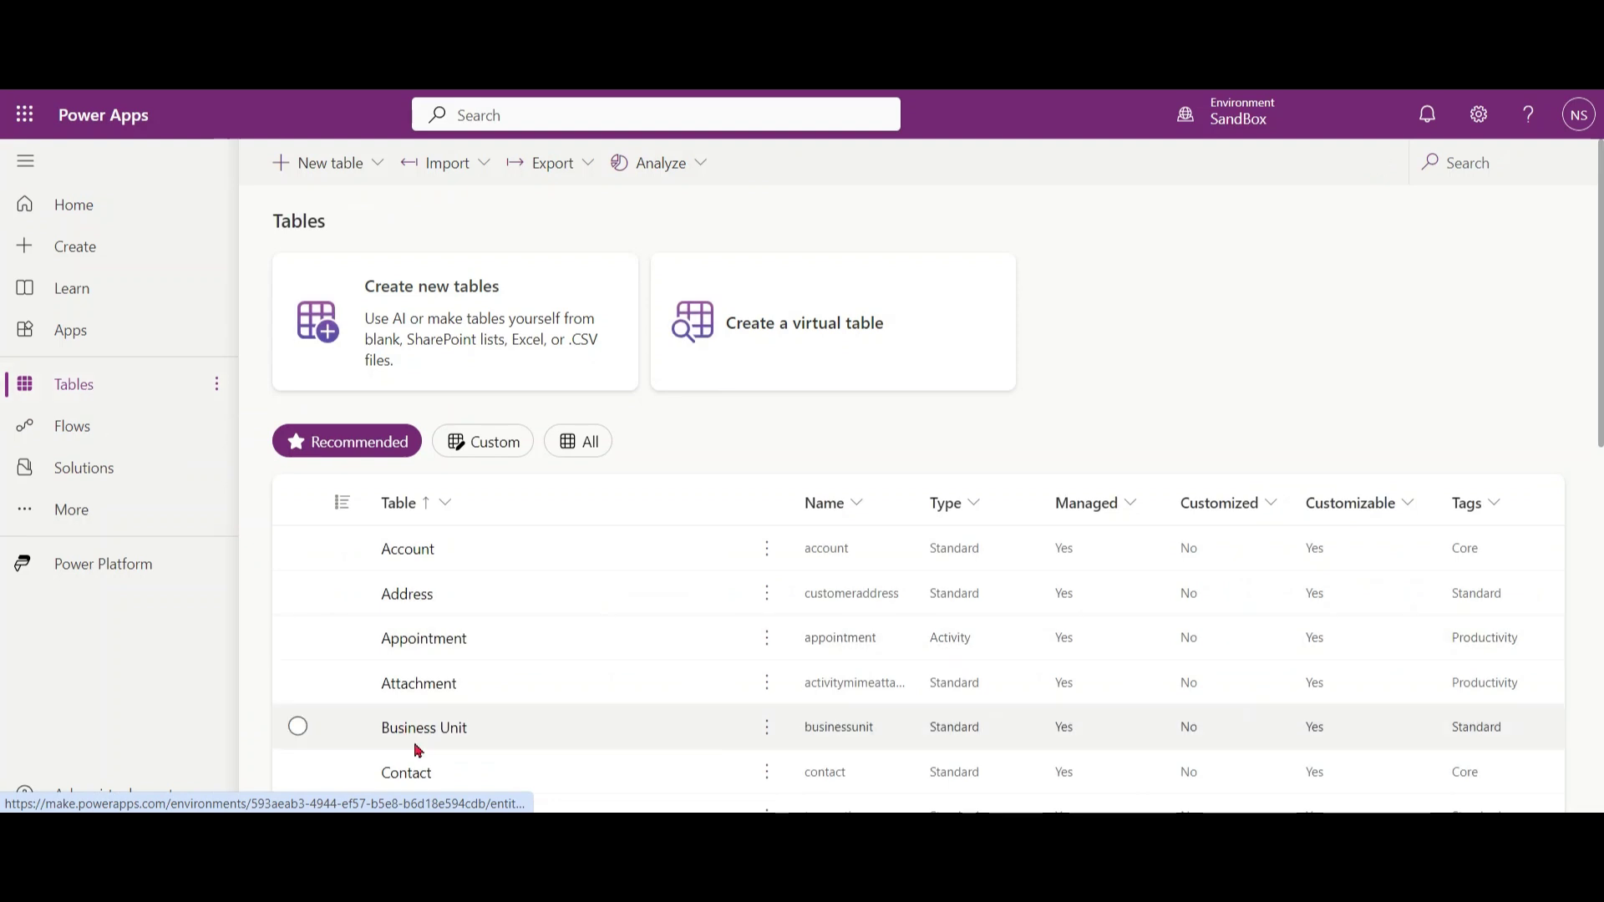
pyautogui.click(408, 773)
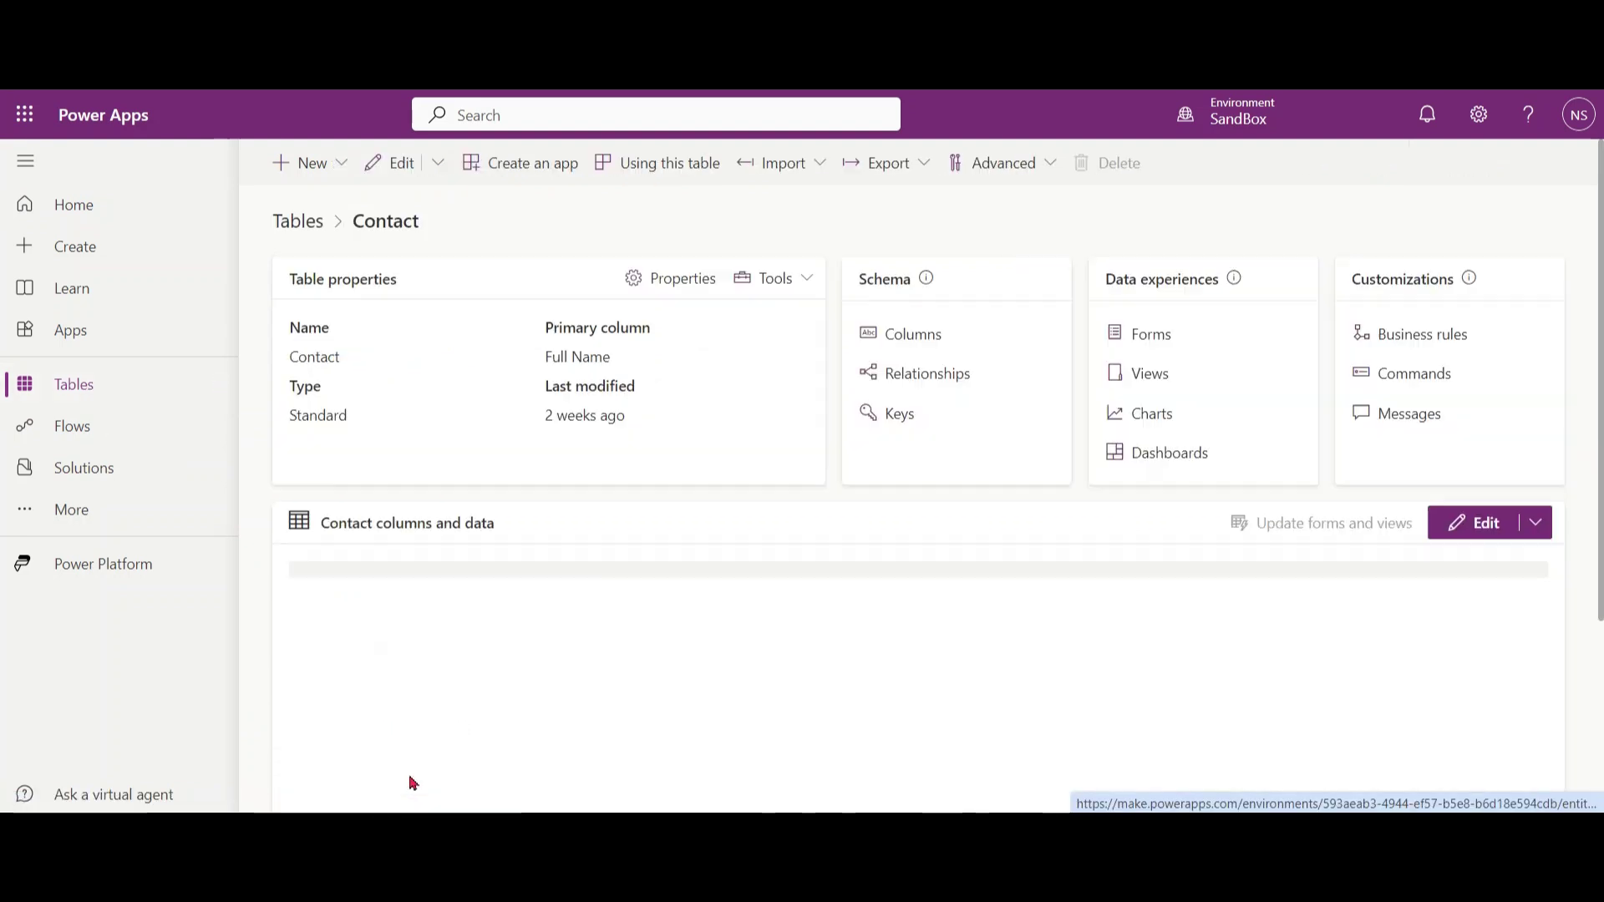
pyautogui.click(820, 165)
pyautogui.click(837, 217)
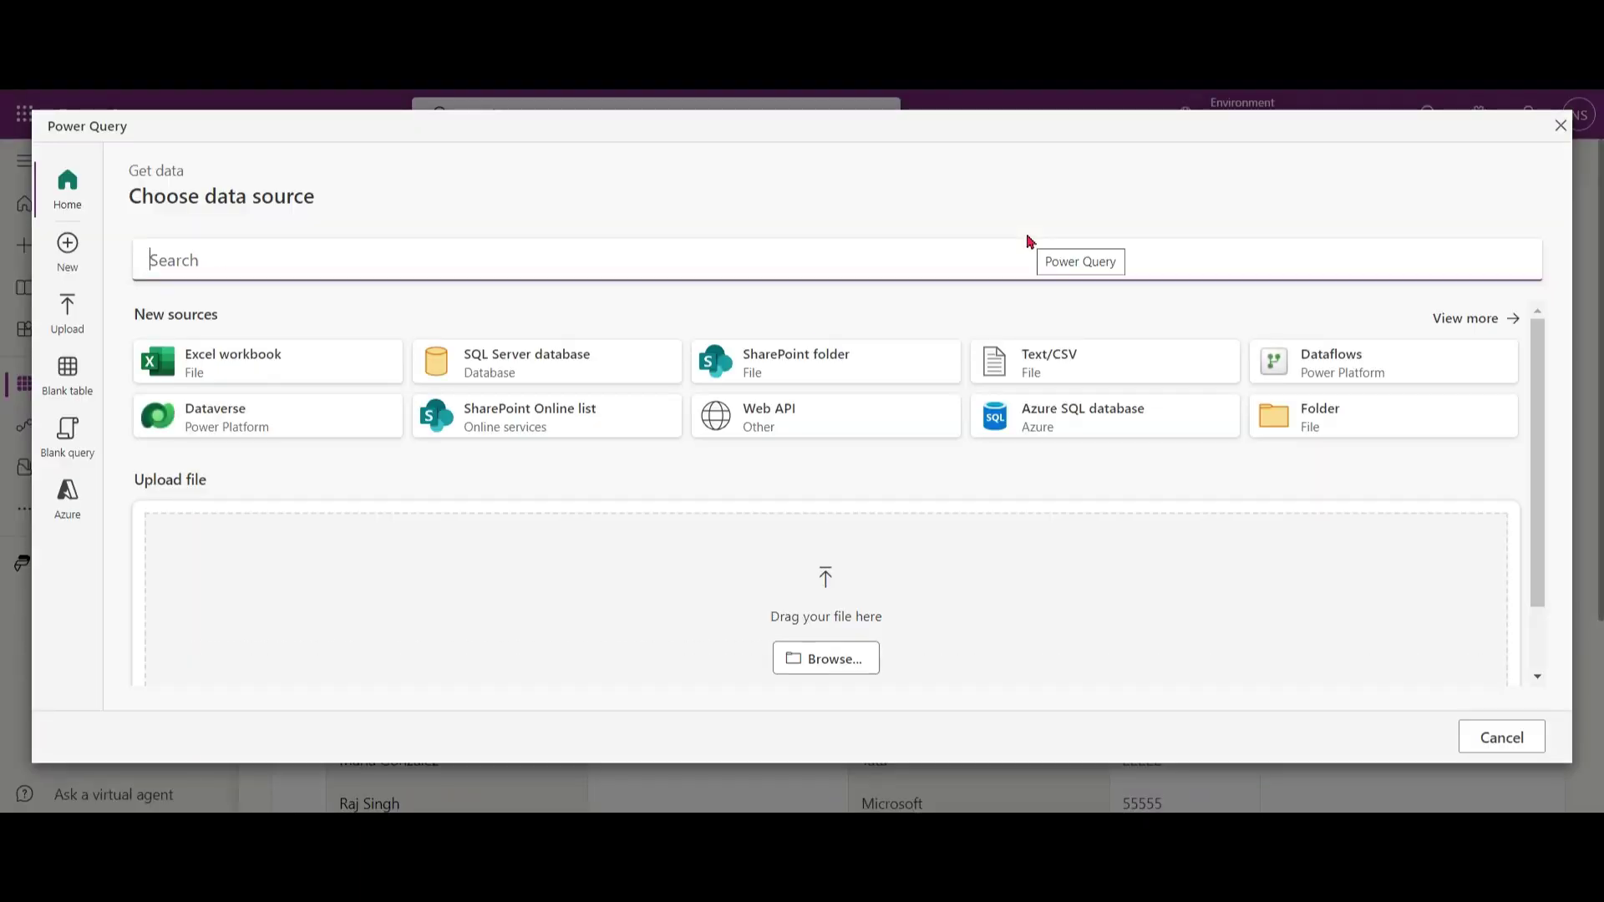
# Upload ContactsCSV 1.csv as a Text/CSV source and preview its five contact rows.
pyautogui.click(1086, 376)
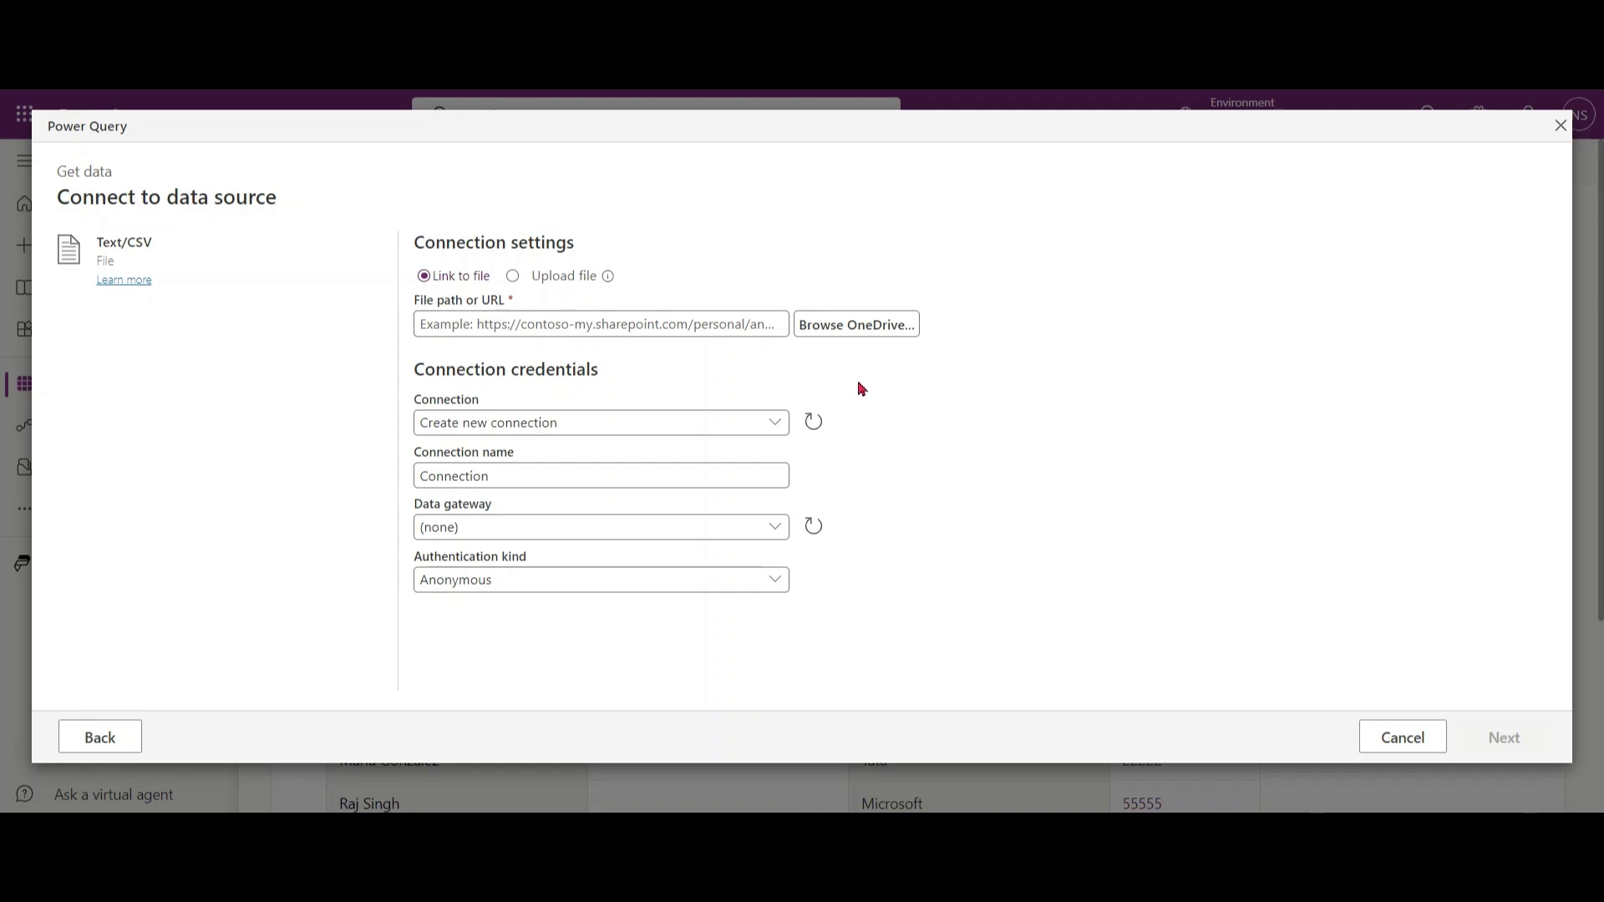
pyautogui.click(512, 278)
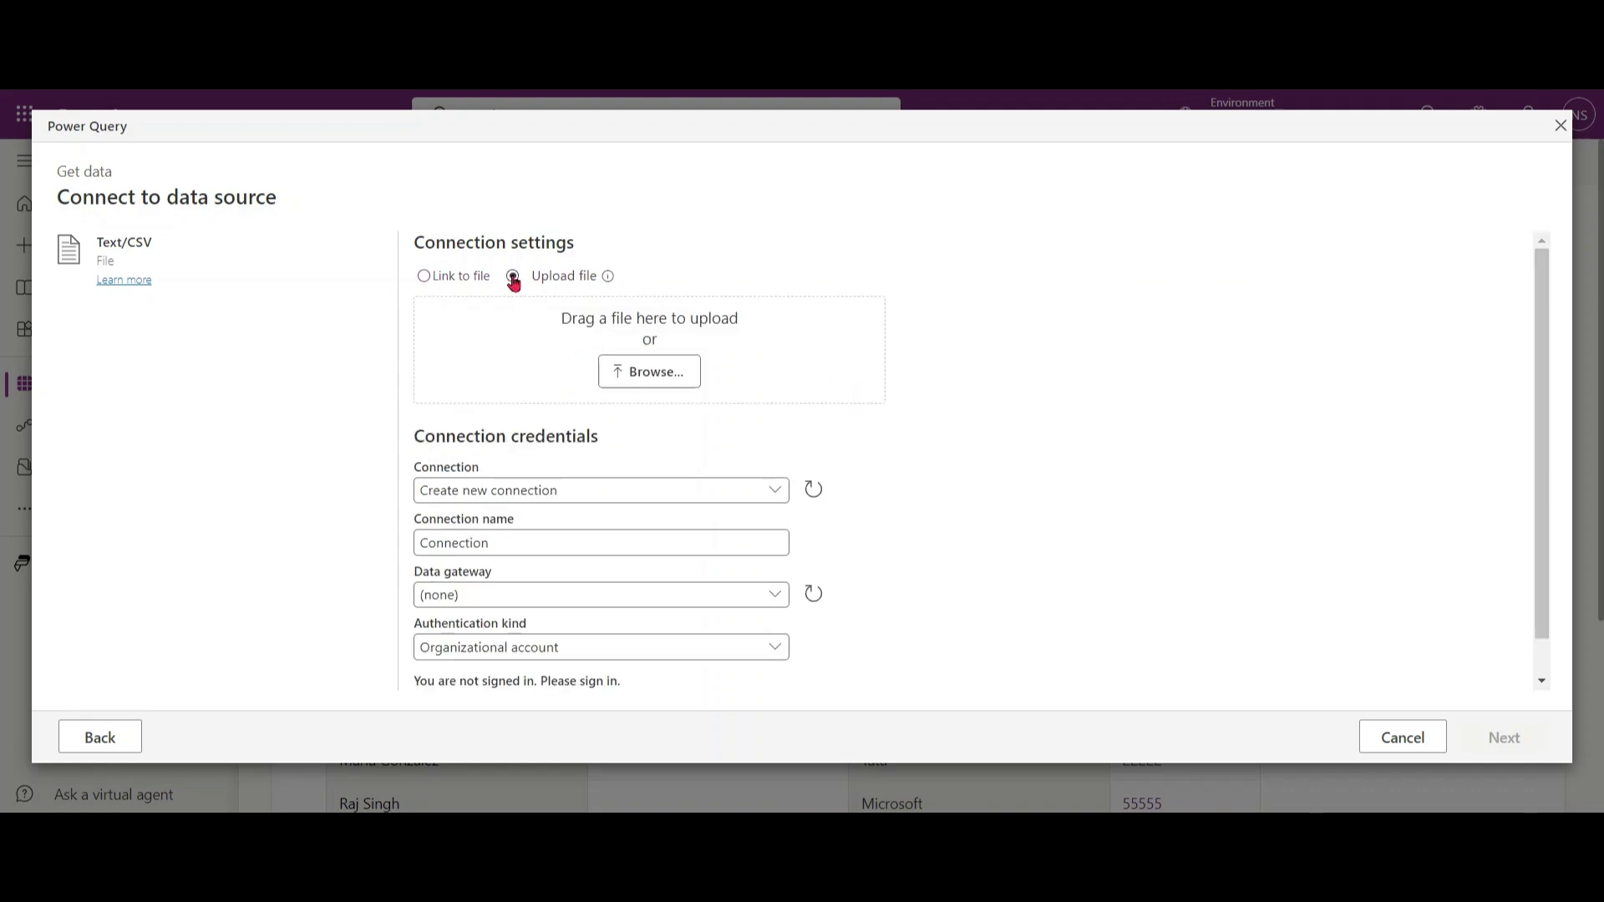
pyautogui.click(672, 372)
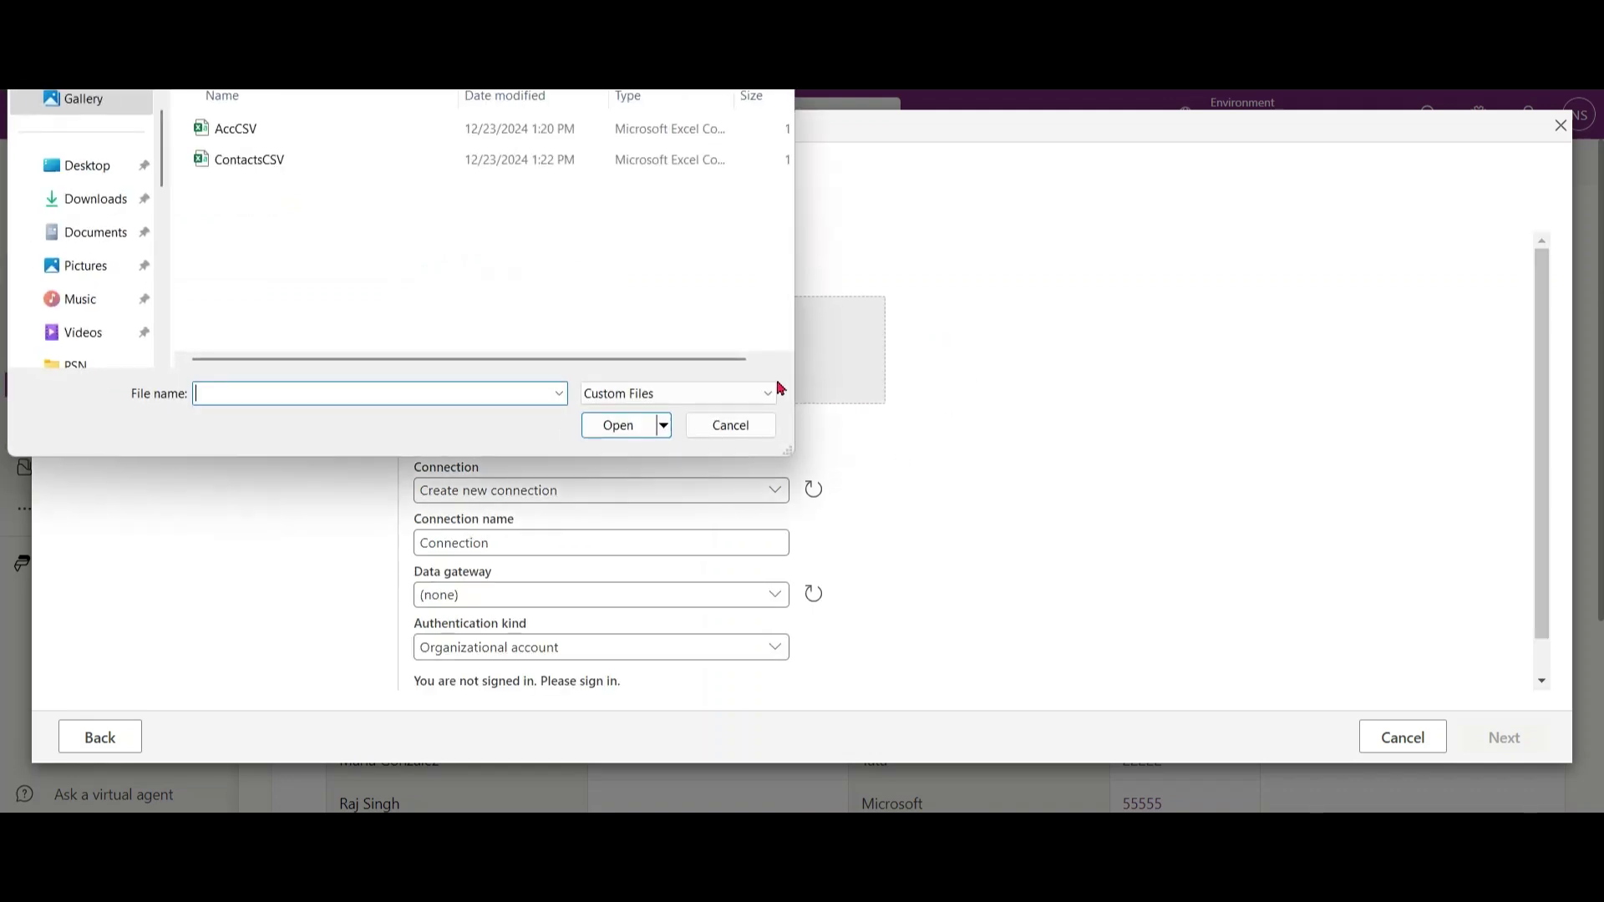
pyautogui.click(287, 162)
pyautogui.click(613, 427)
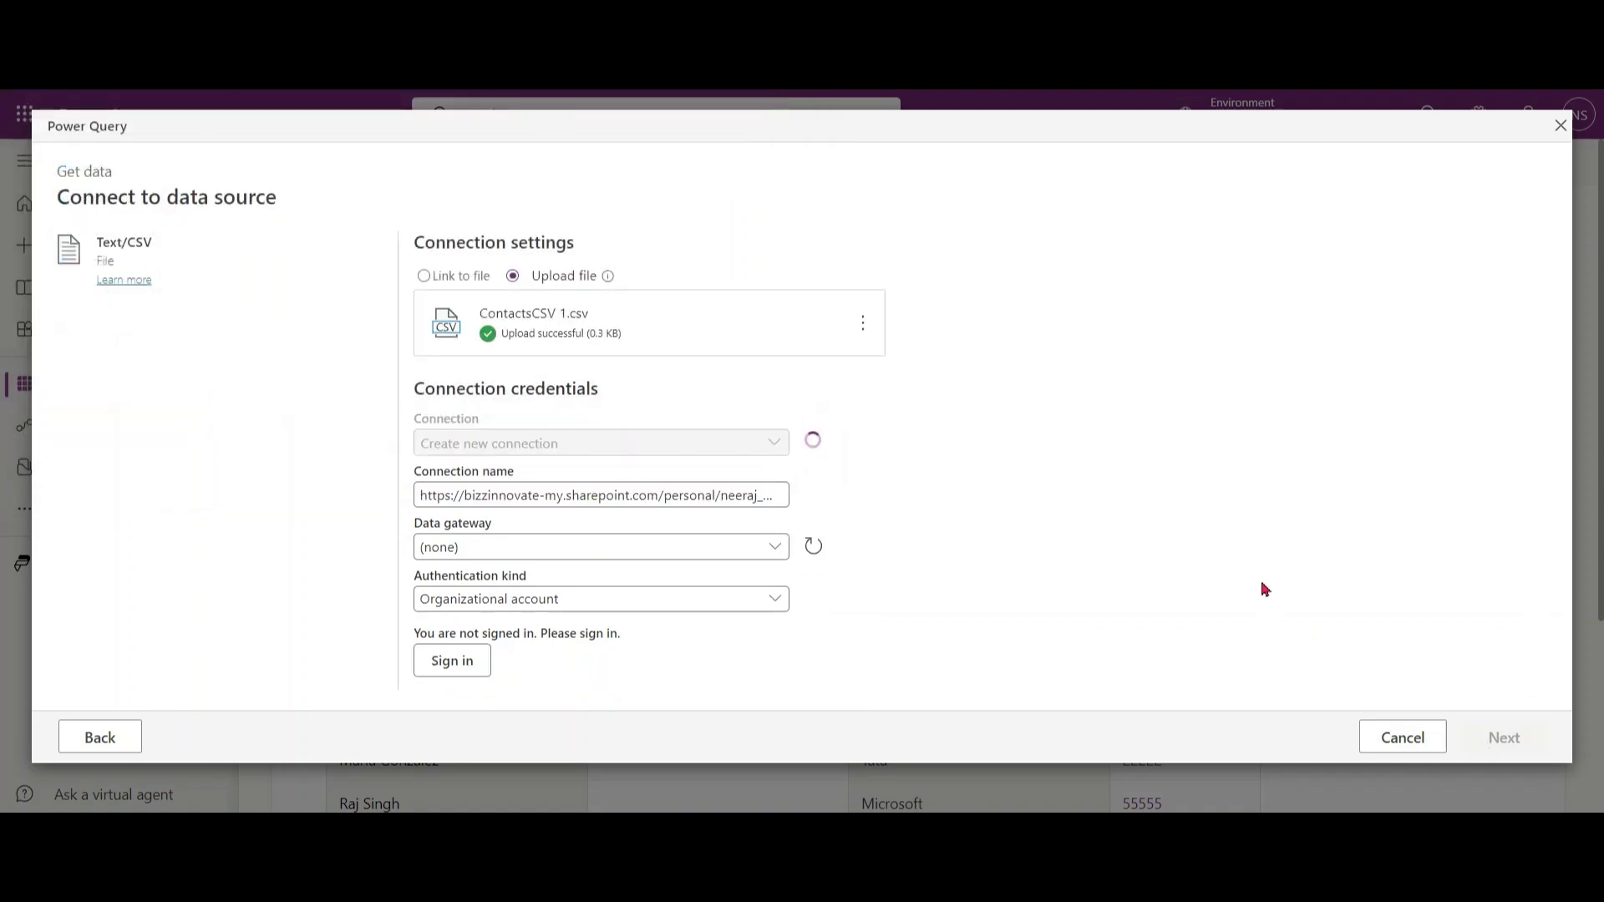
pyautogui.click(1501, 743)
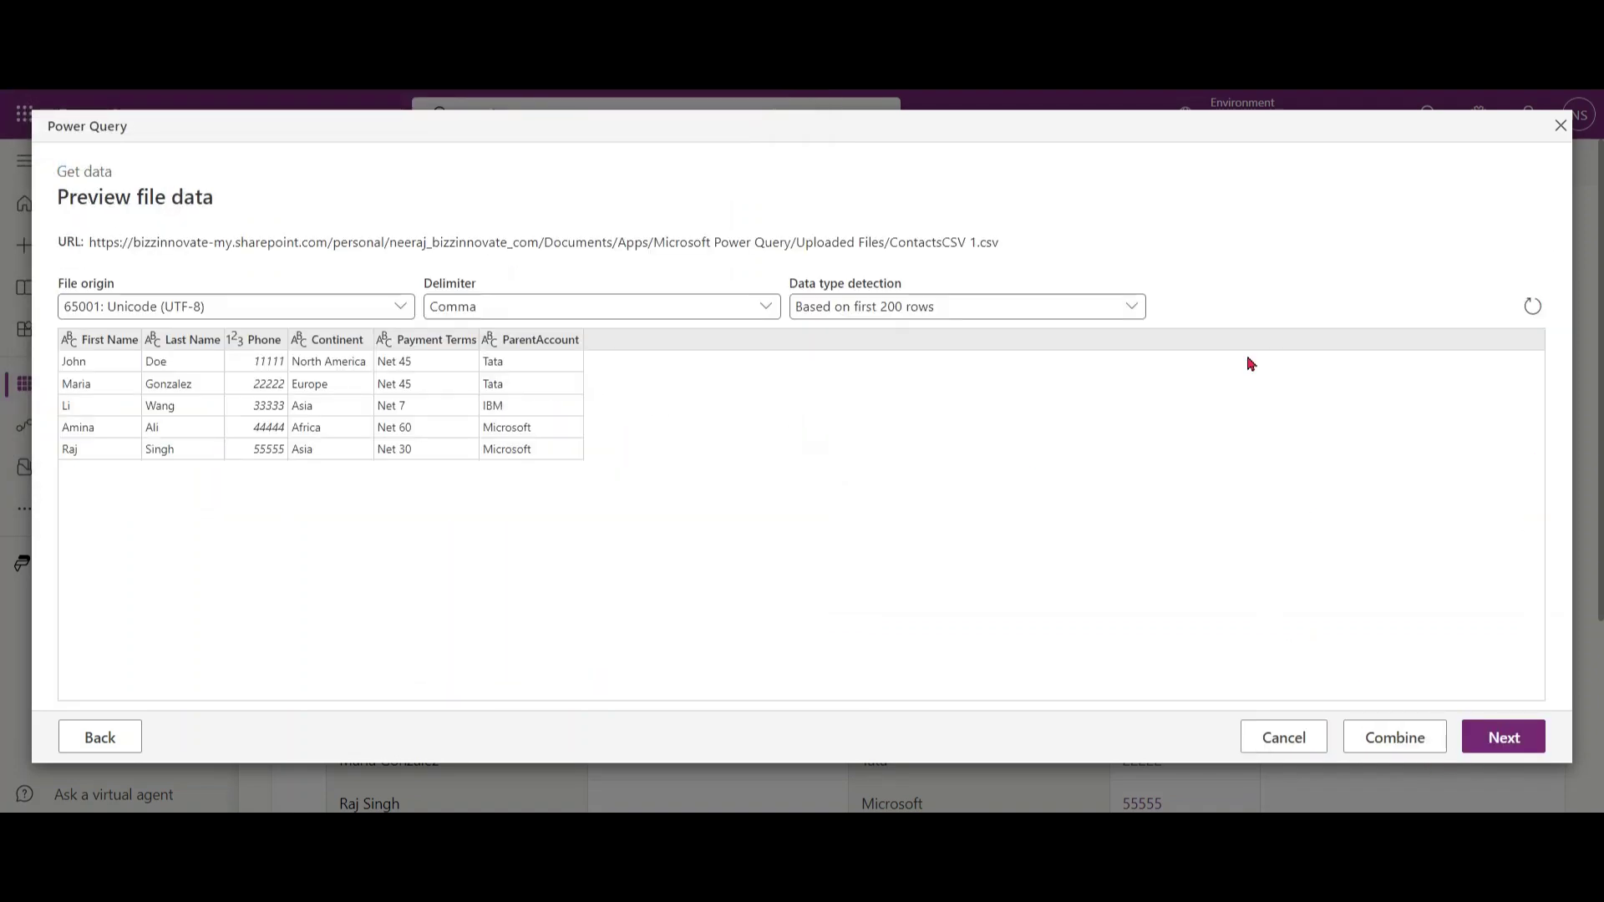